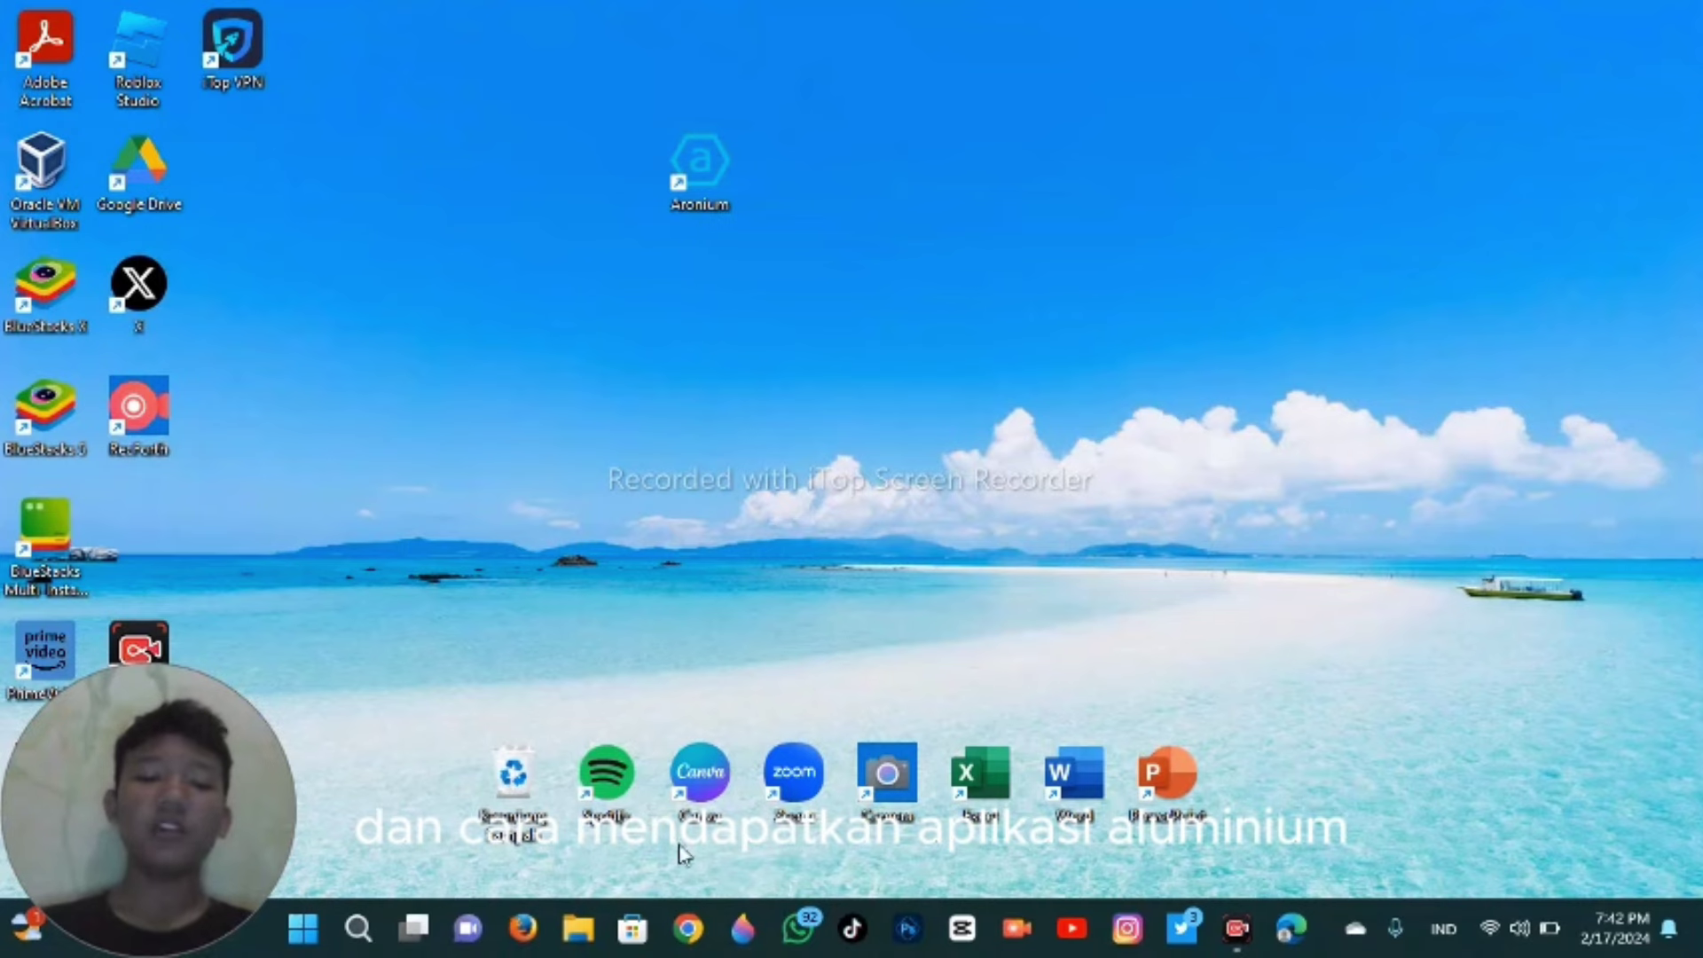
pyautogui.click(687, 929)
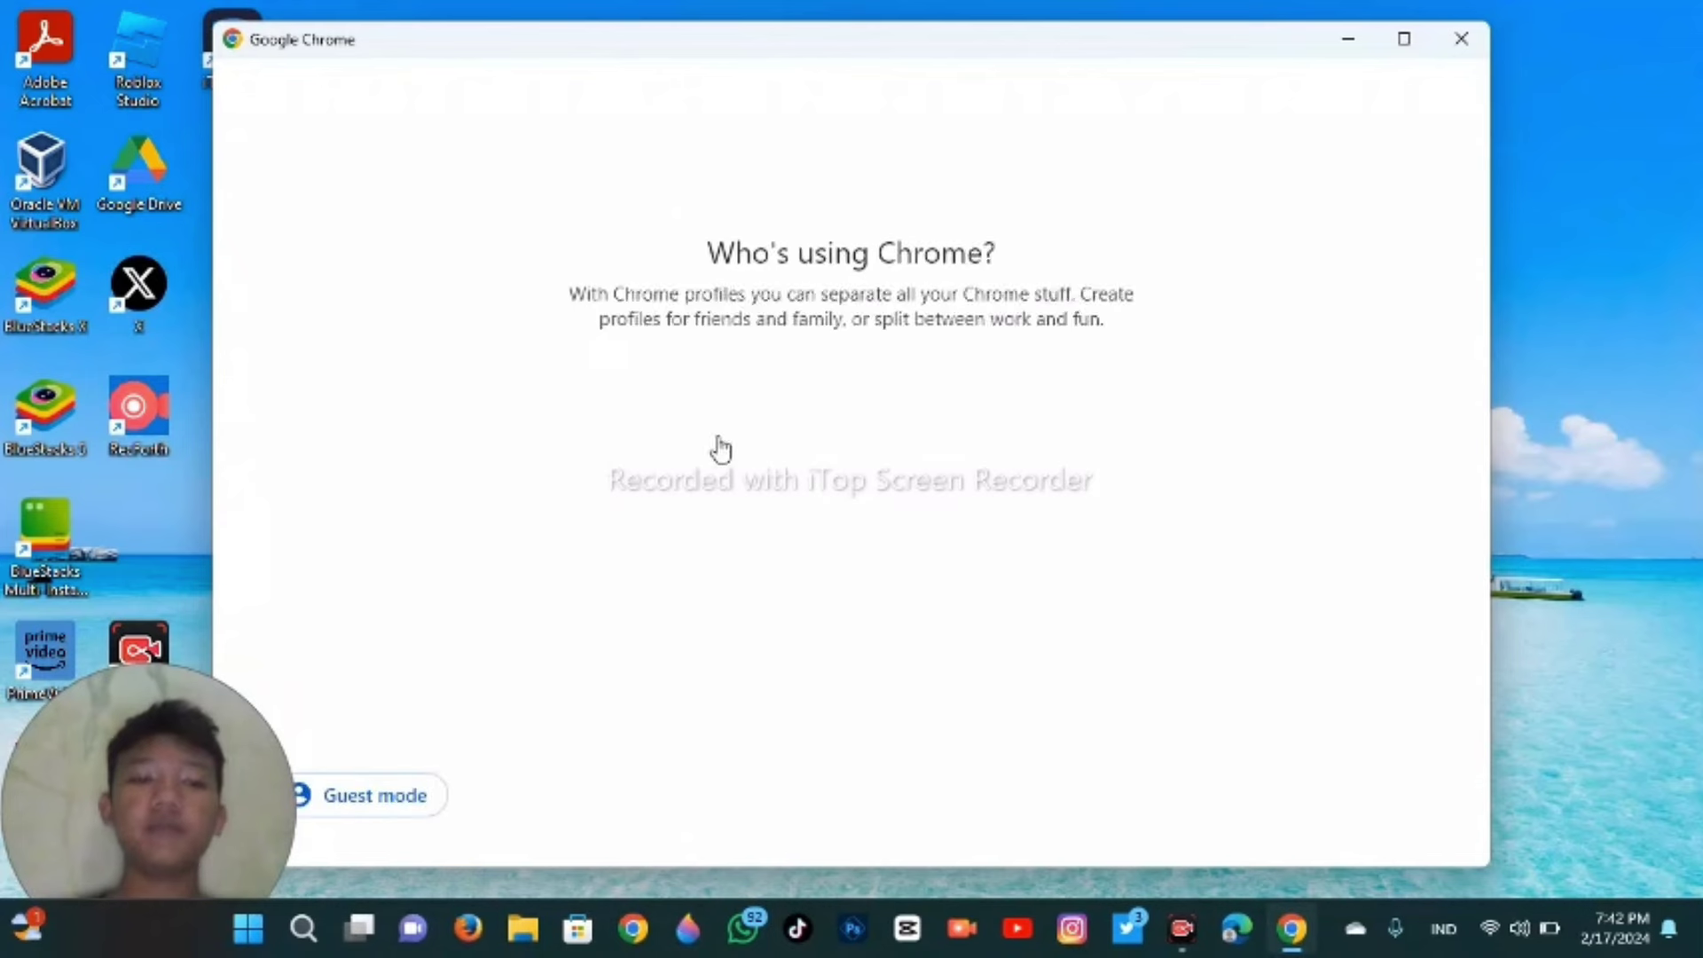
pyautogui.click(676, 431)
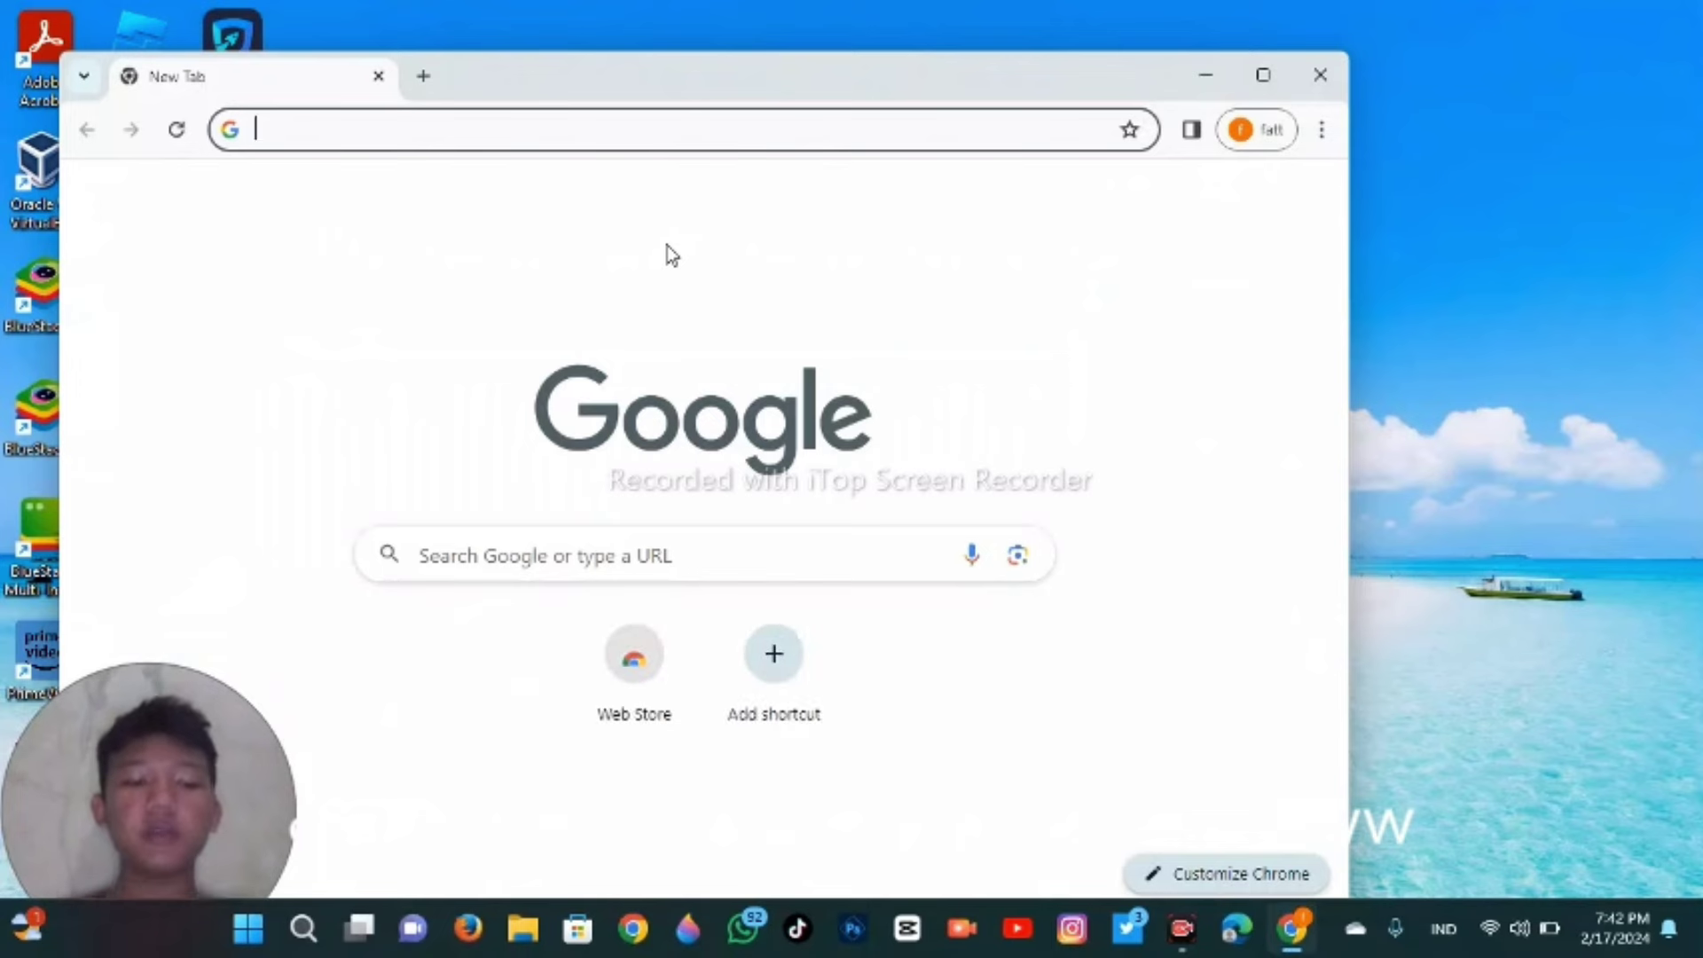
pyautogui.write('www.')
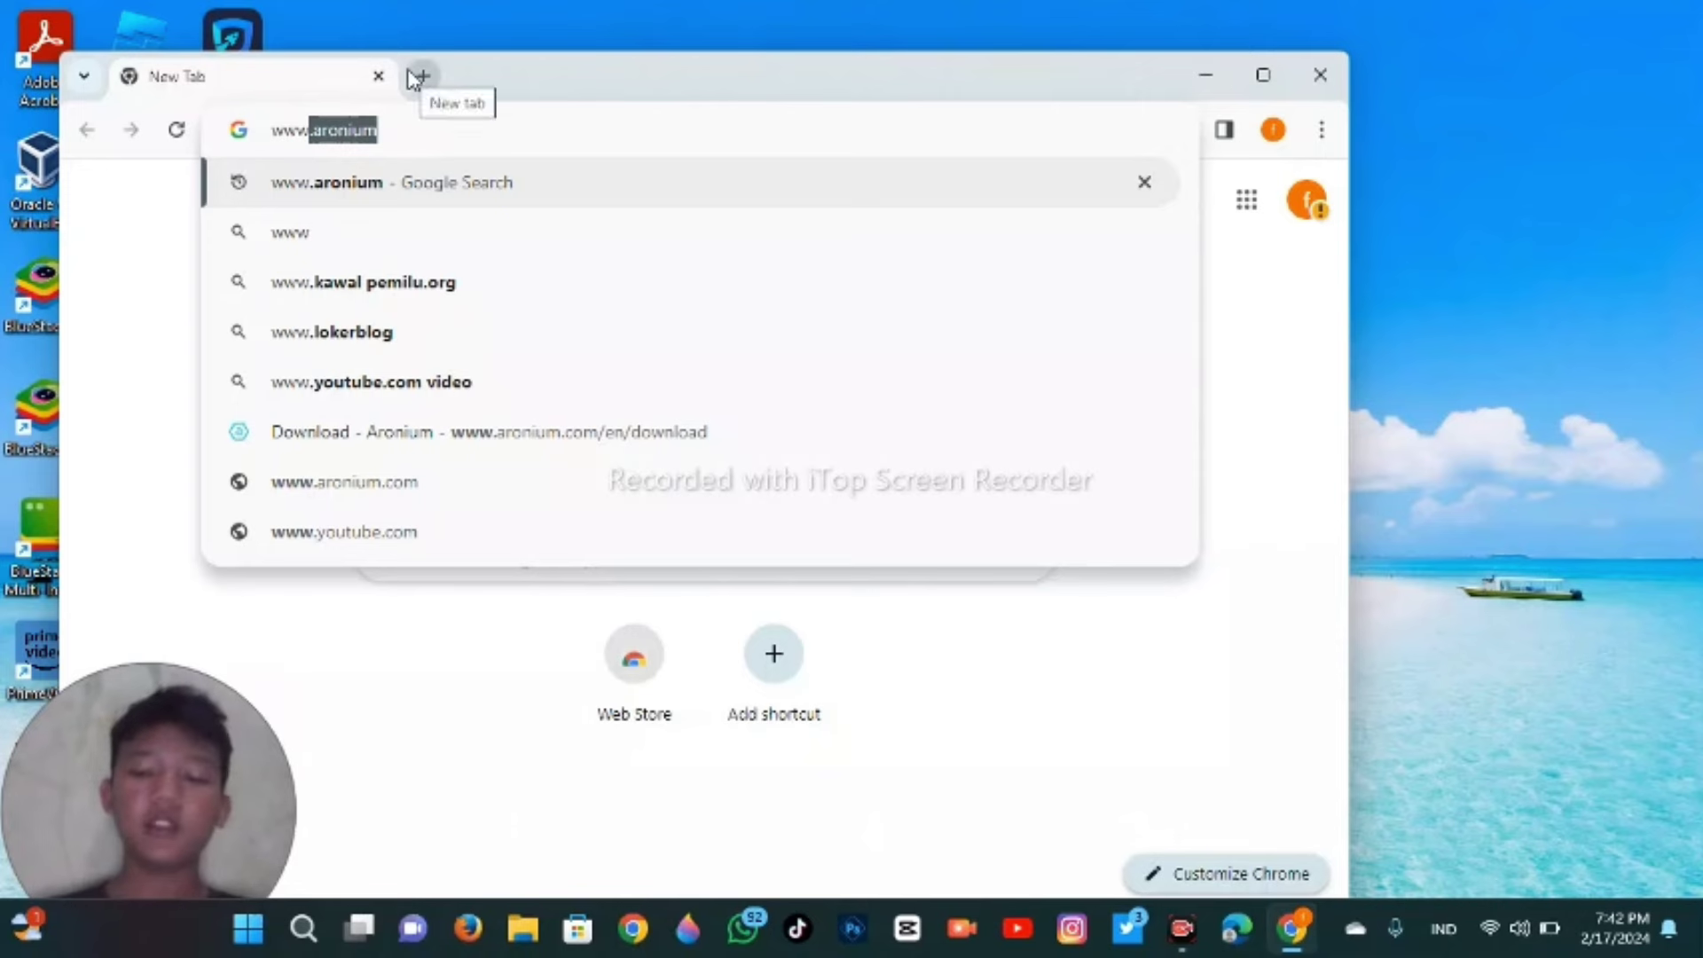
pyautogui.press('Return')
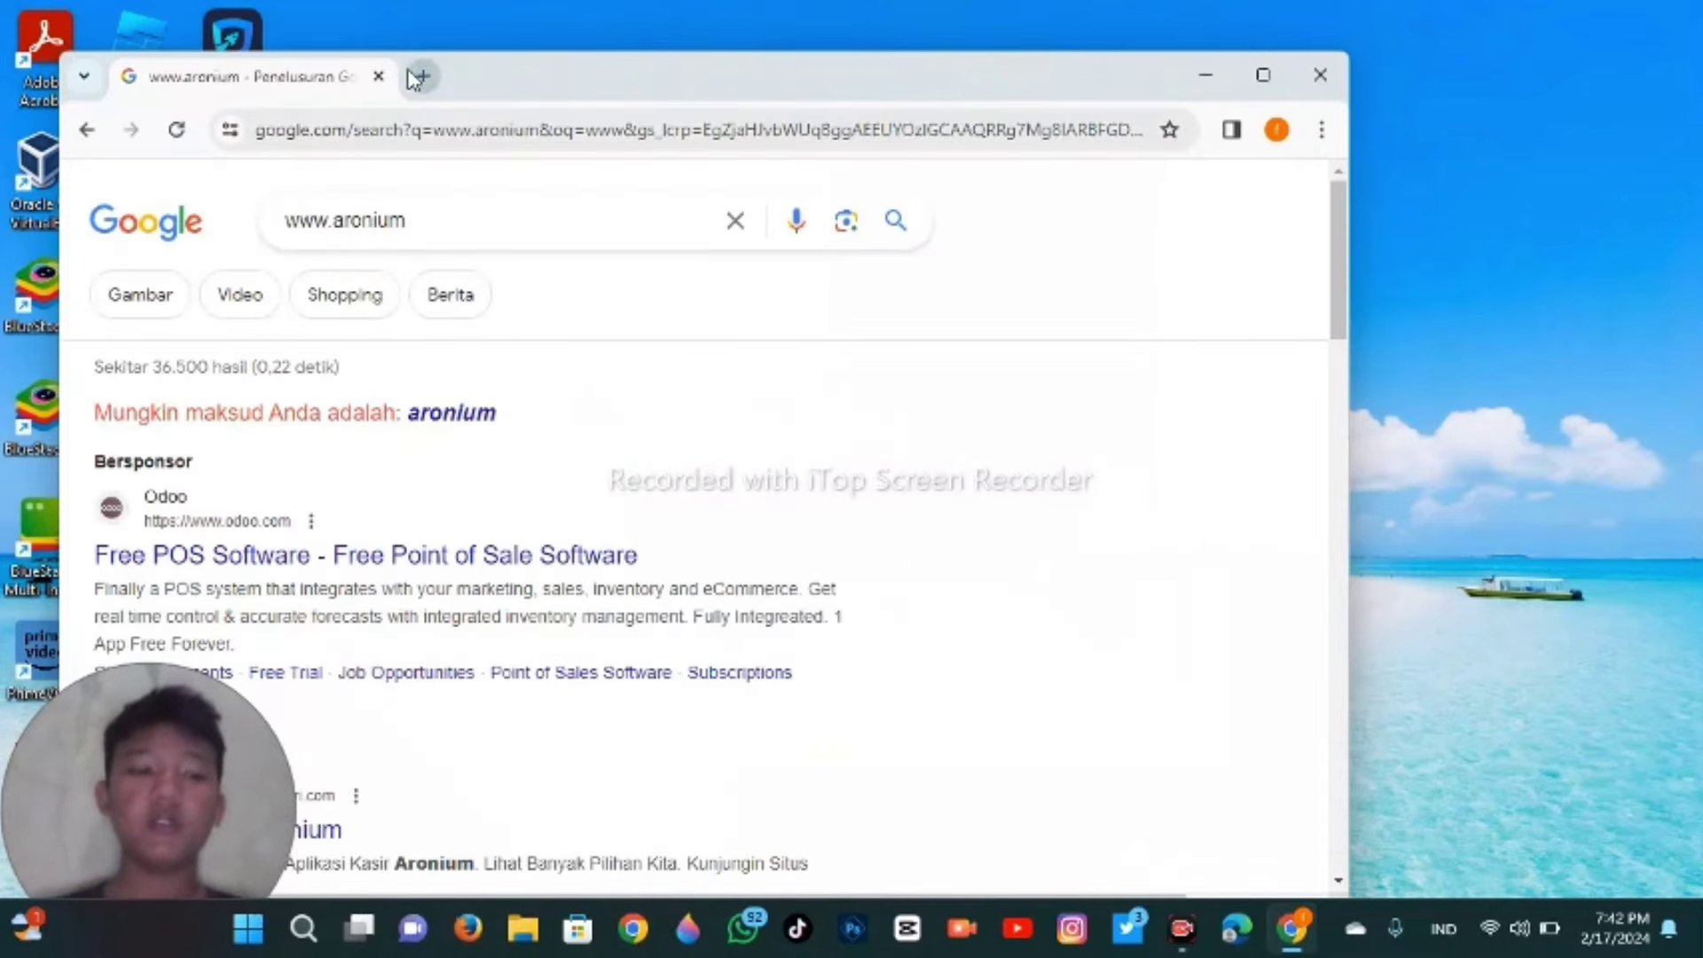
pyautogui.press('pagedown')
pyautogui.press('pagedown')
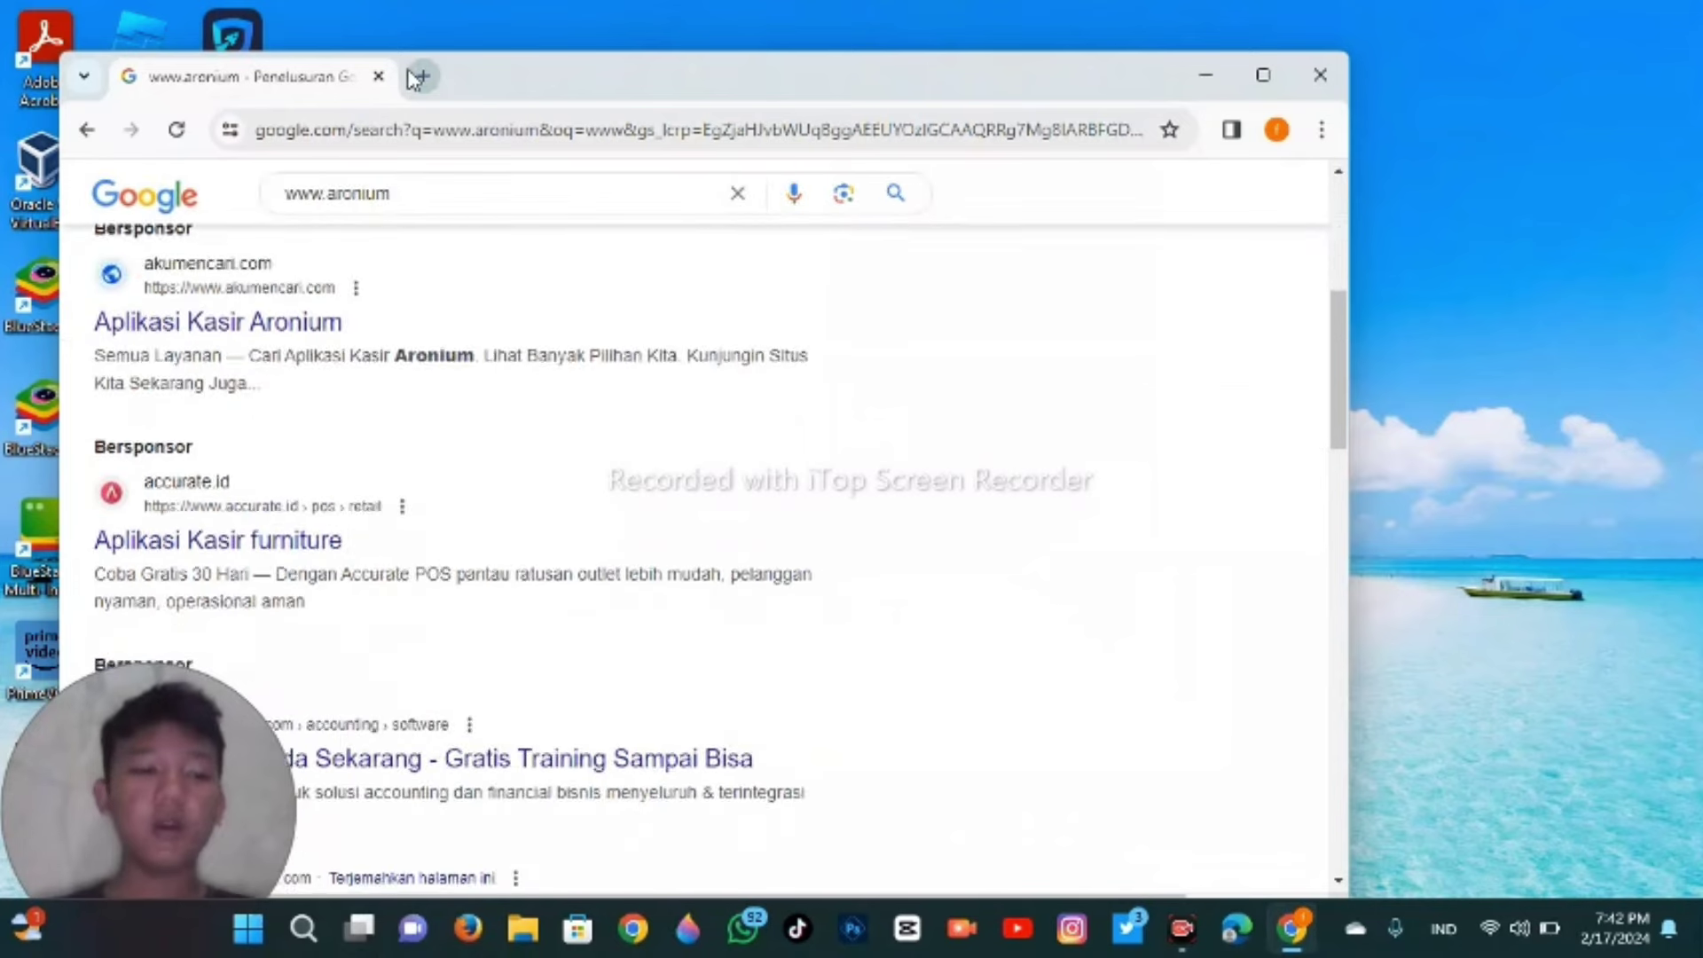
pyautogui.press('Down')
pyautogui.press('Down')
pyautogui.press('Down')
pyautogui.press('Down')
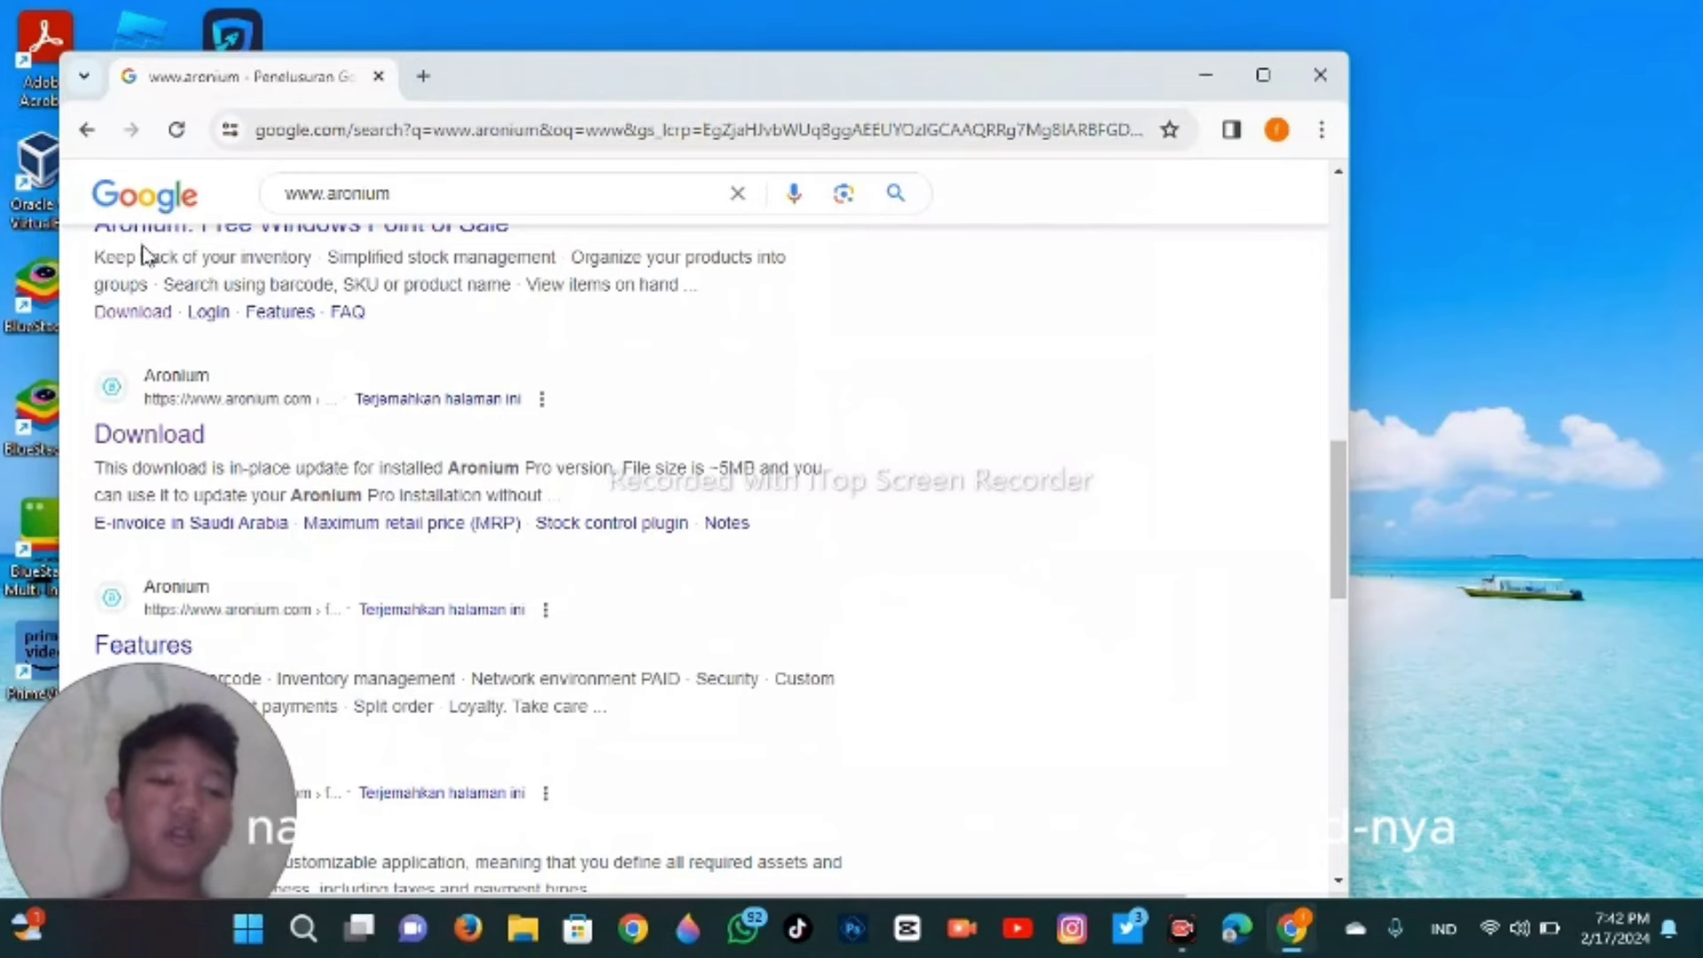
pyautogui.click(170, 448)
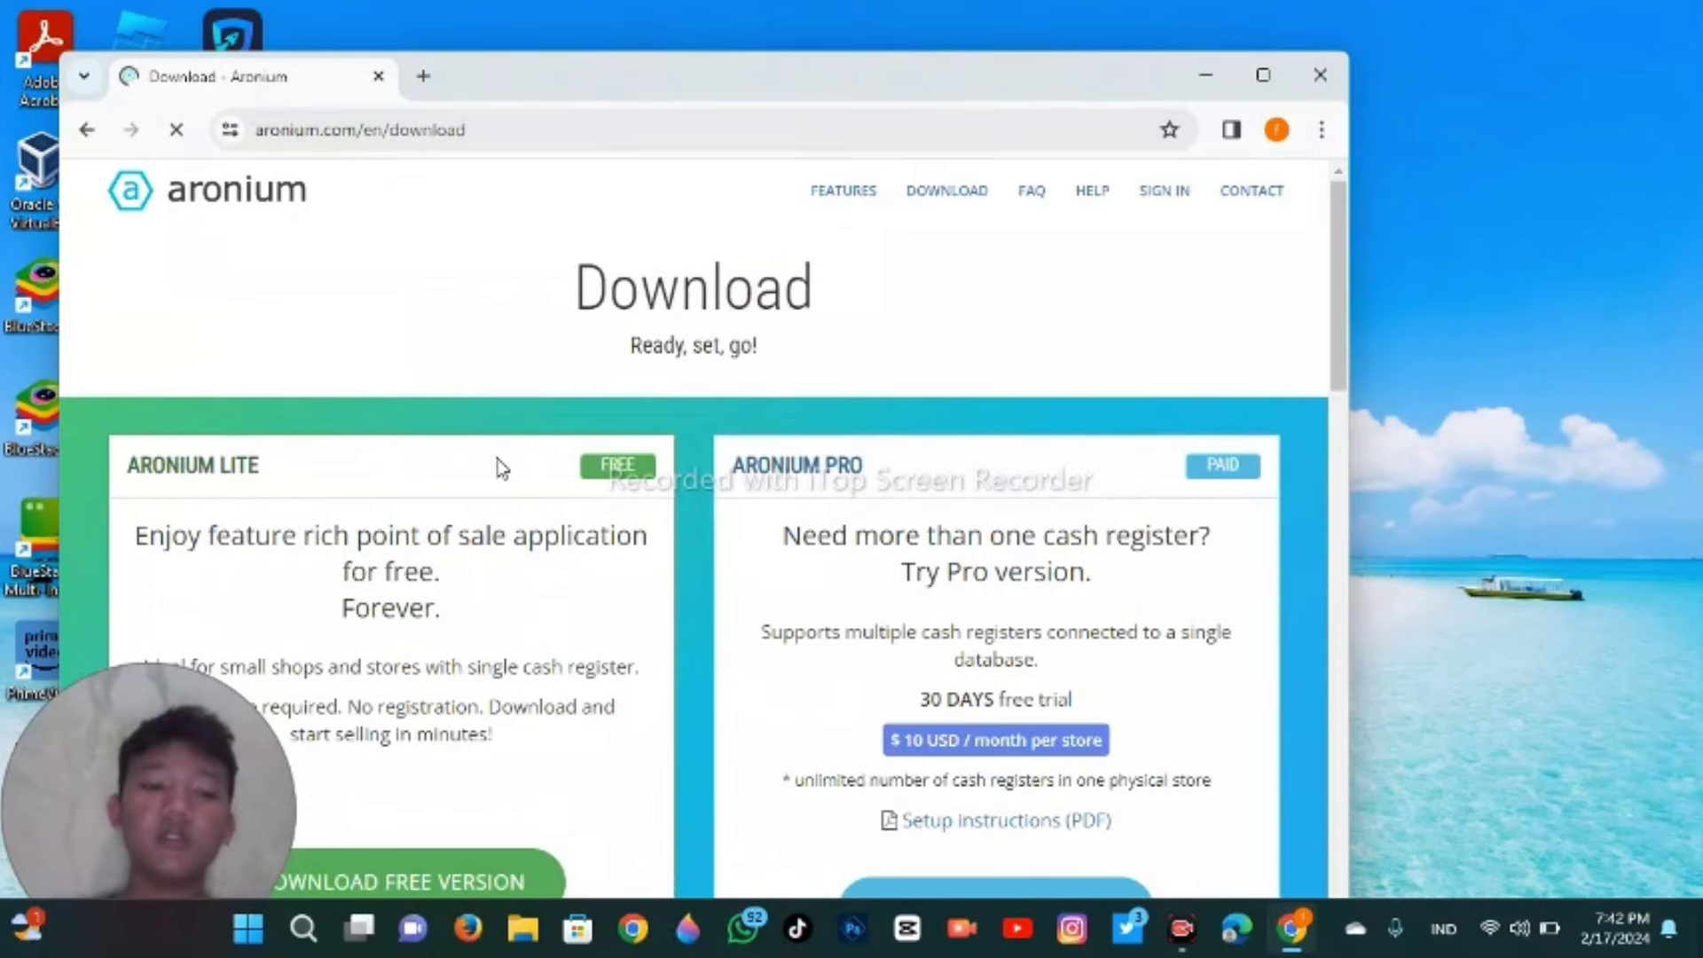
pyautogui.scroll(-2, 494, 467)
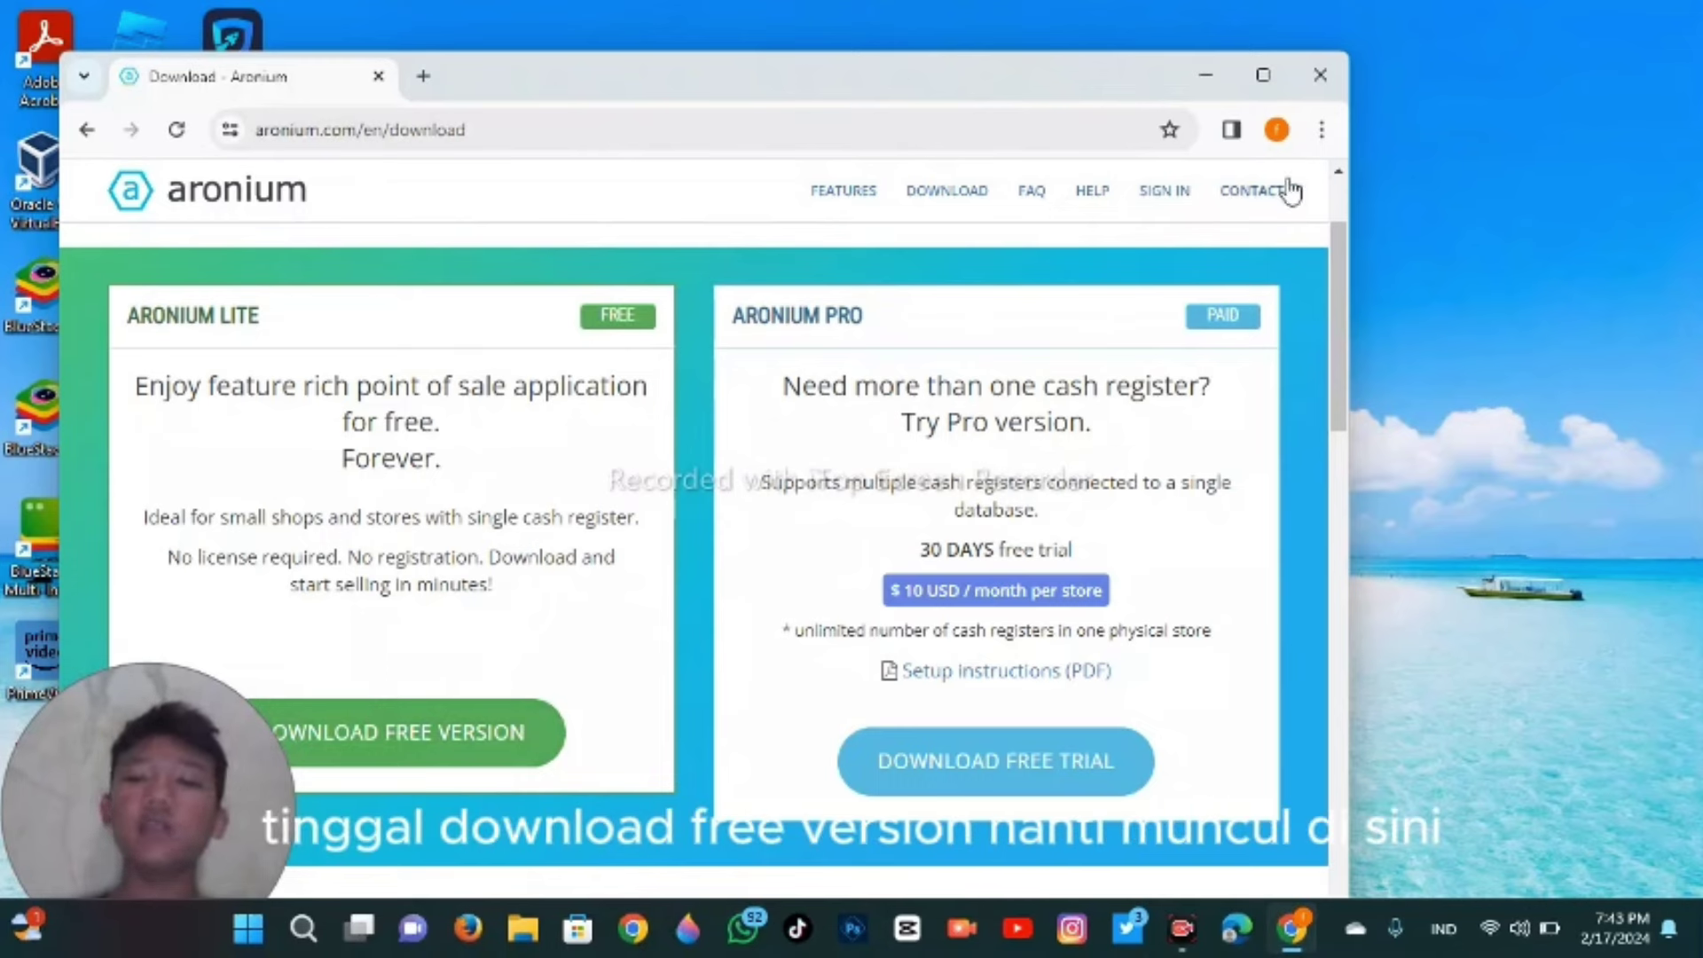
# - Close Chrome, launch Aronium from the desktop, and skip the license sign-in
pyautogui.click(1303, 76)
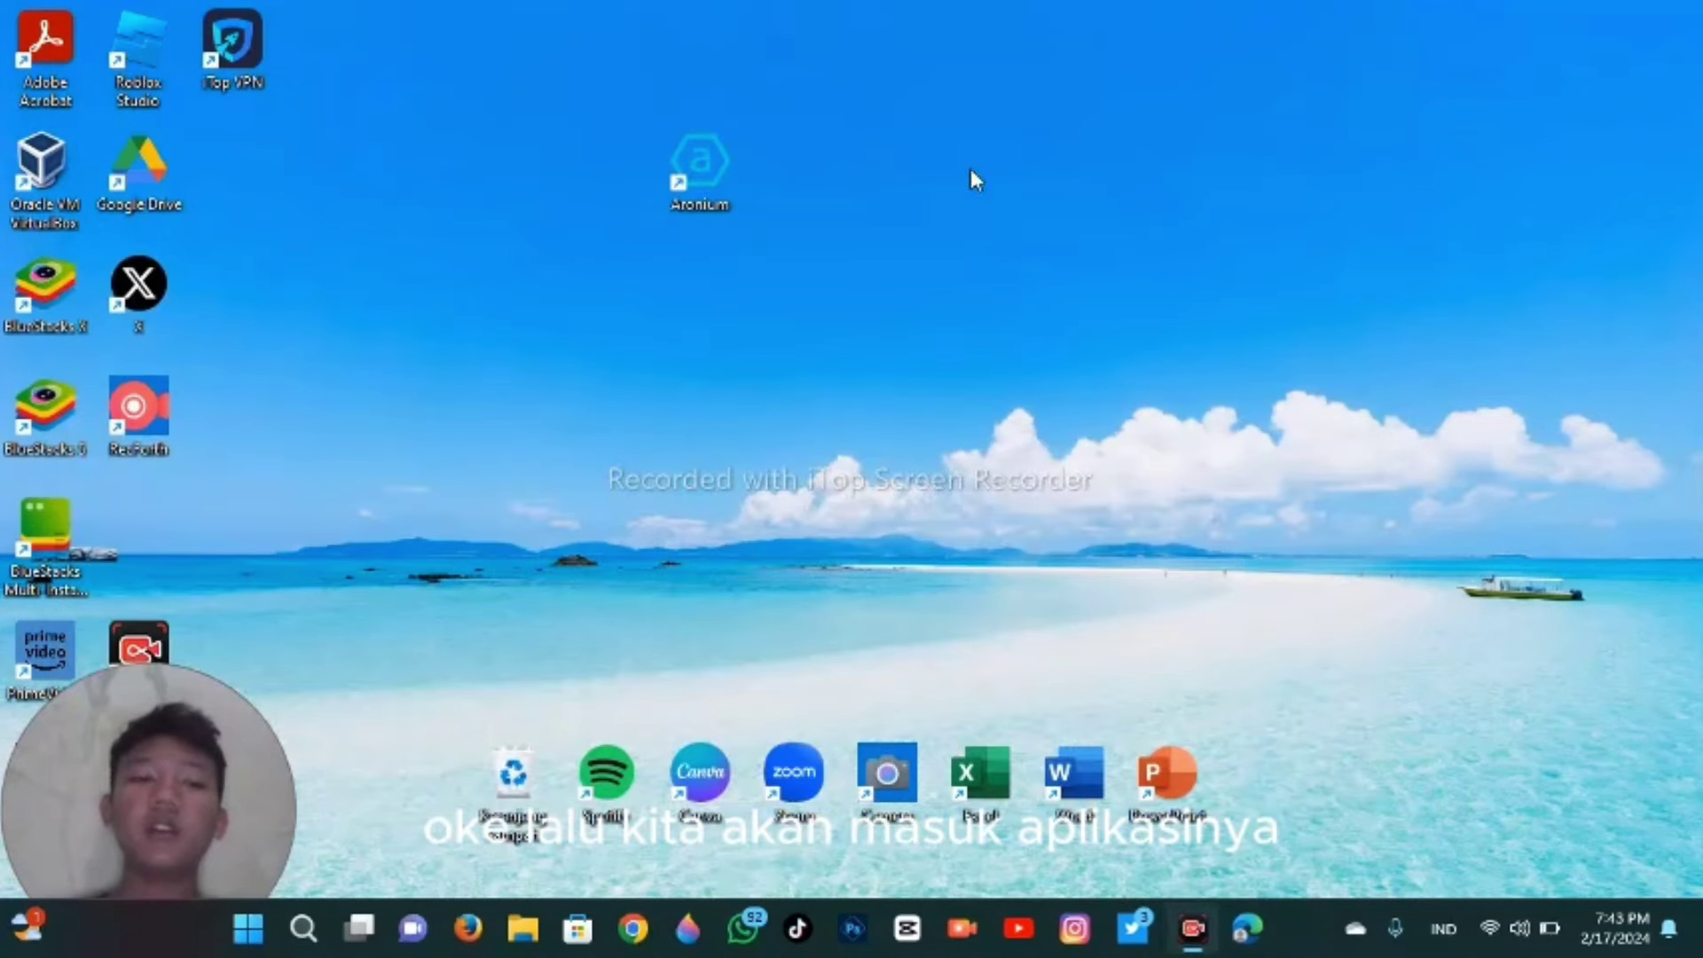
pyautogui.doubleClick(701, 177)
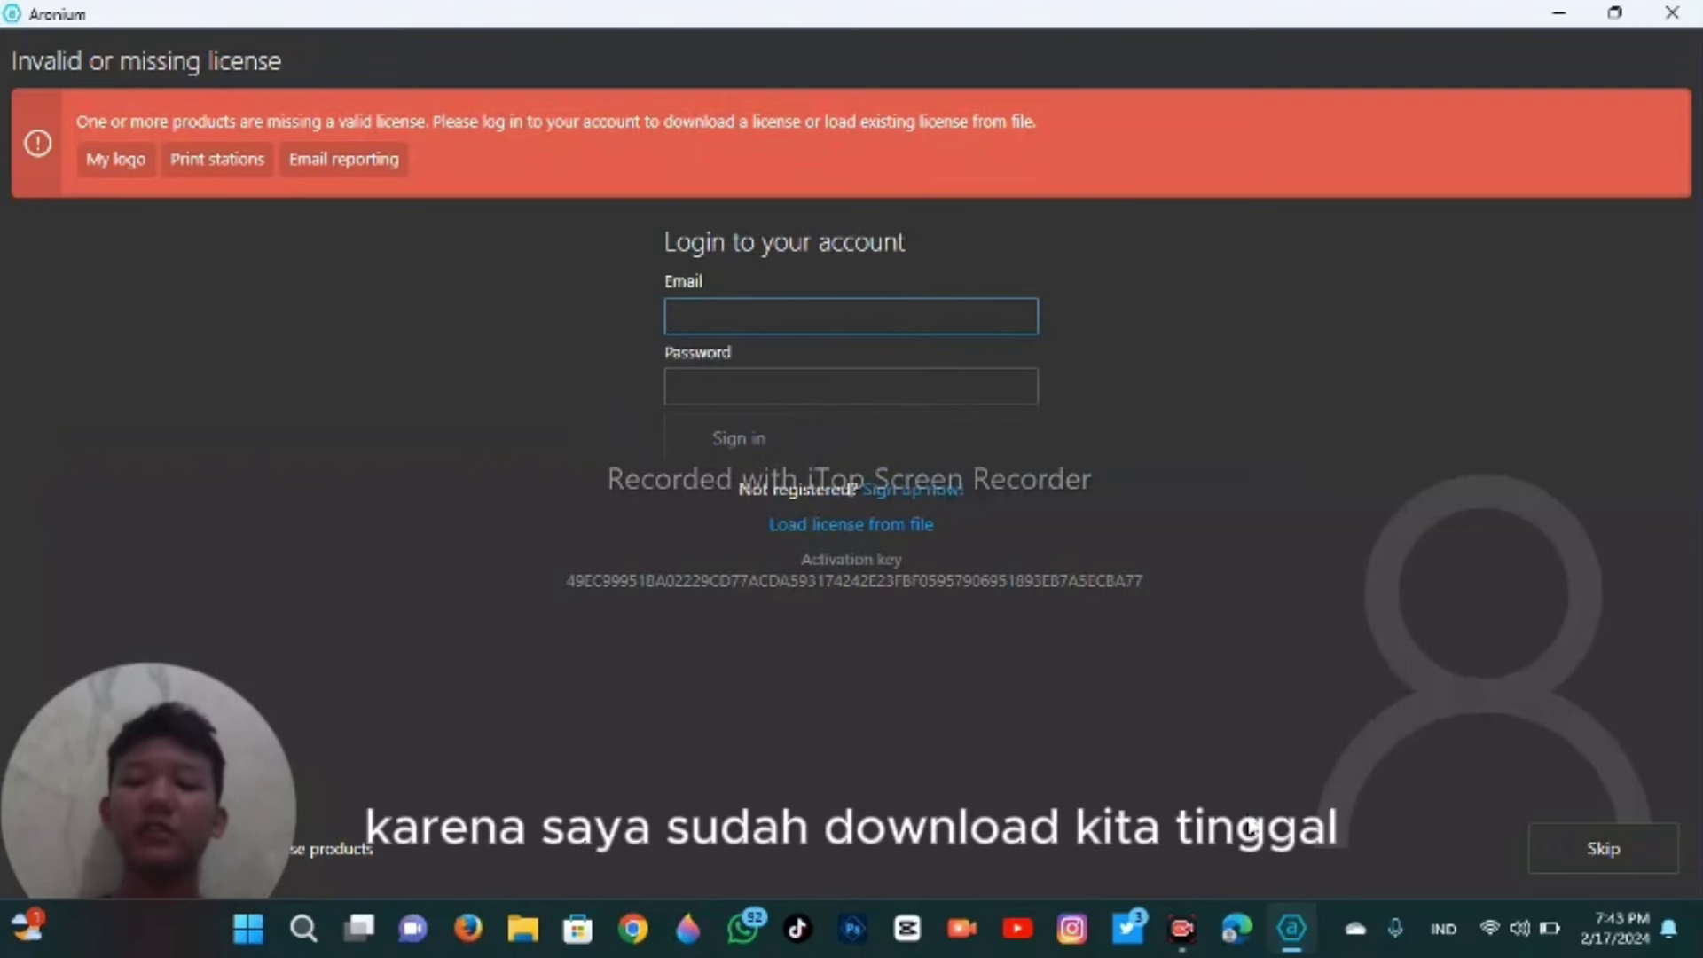
pyautogui.click(1629, 838)
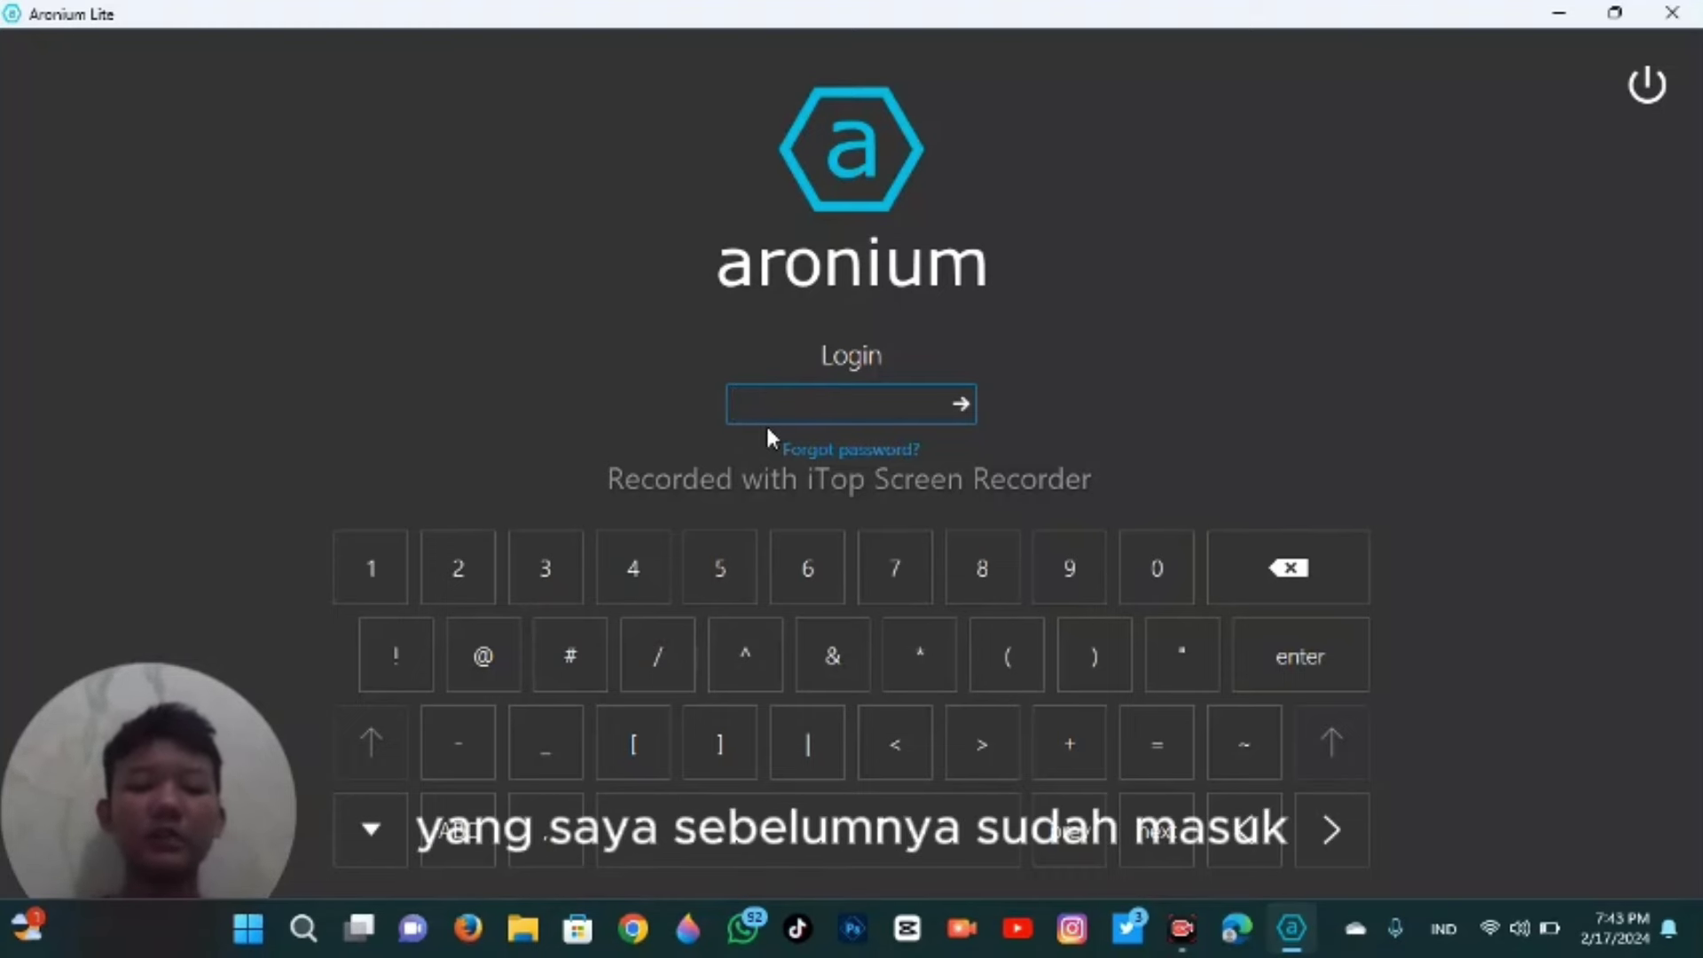
# - Log in with the account password and cancel the order-name prompt
pyautogui.write('••••')
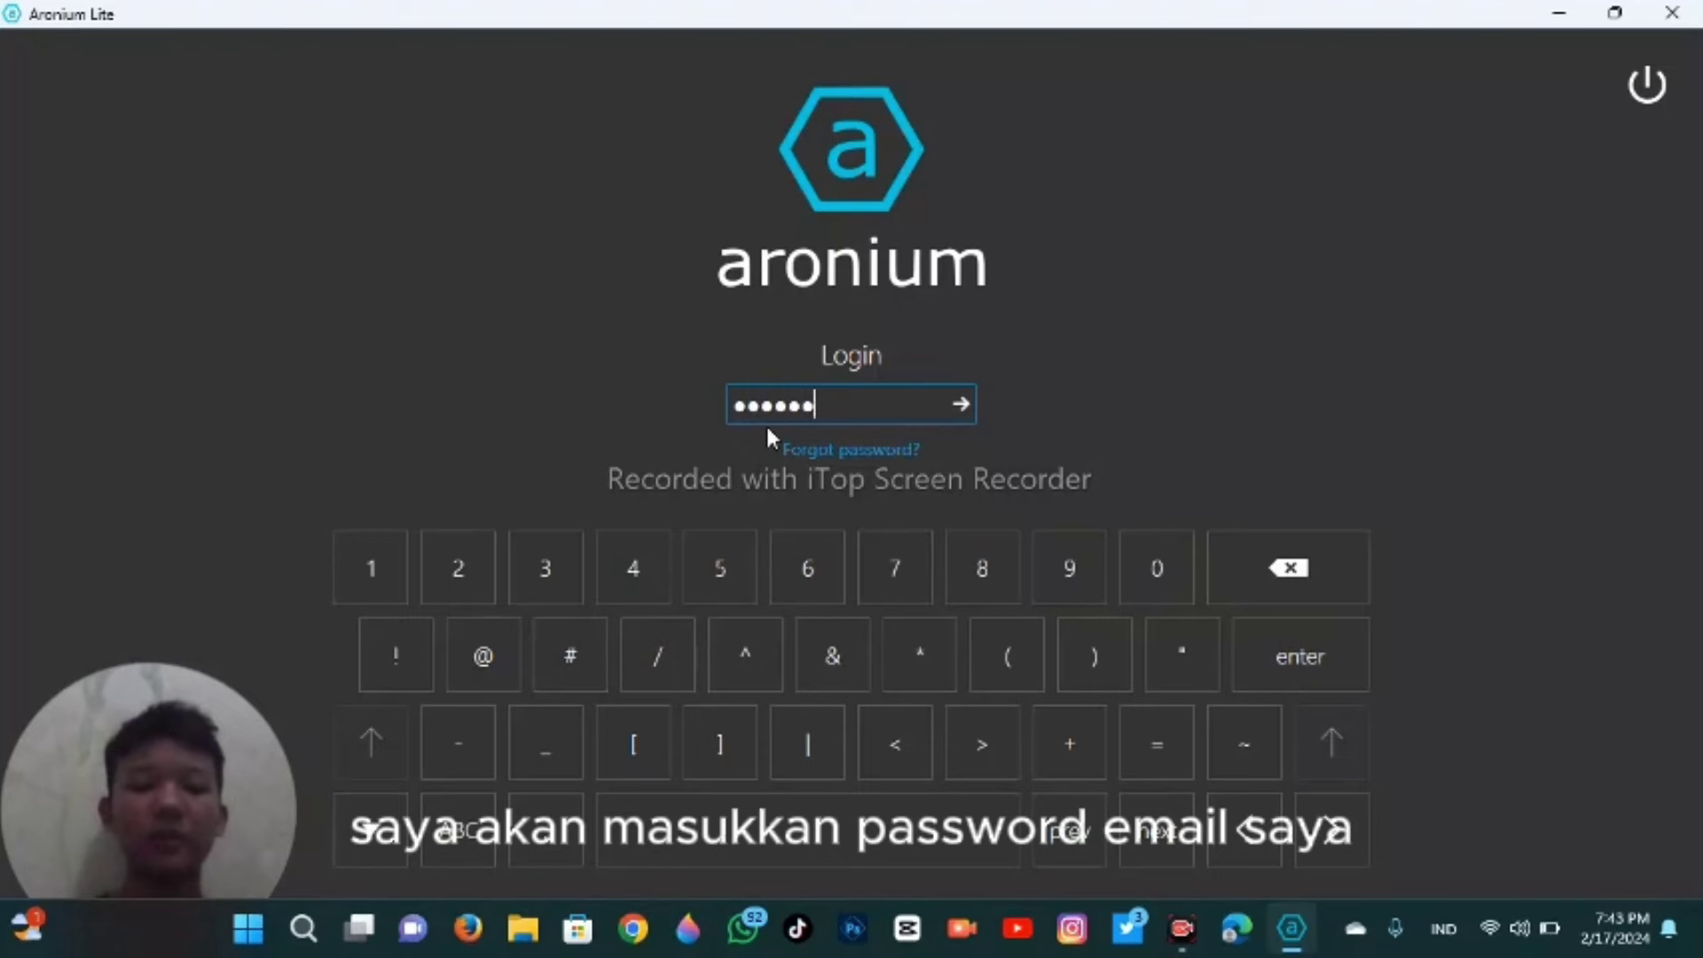
pyautogui.write('••••••')
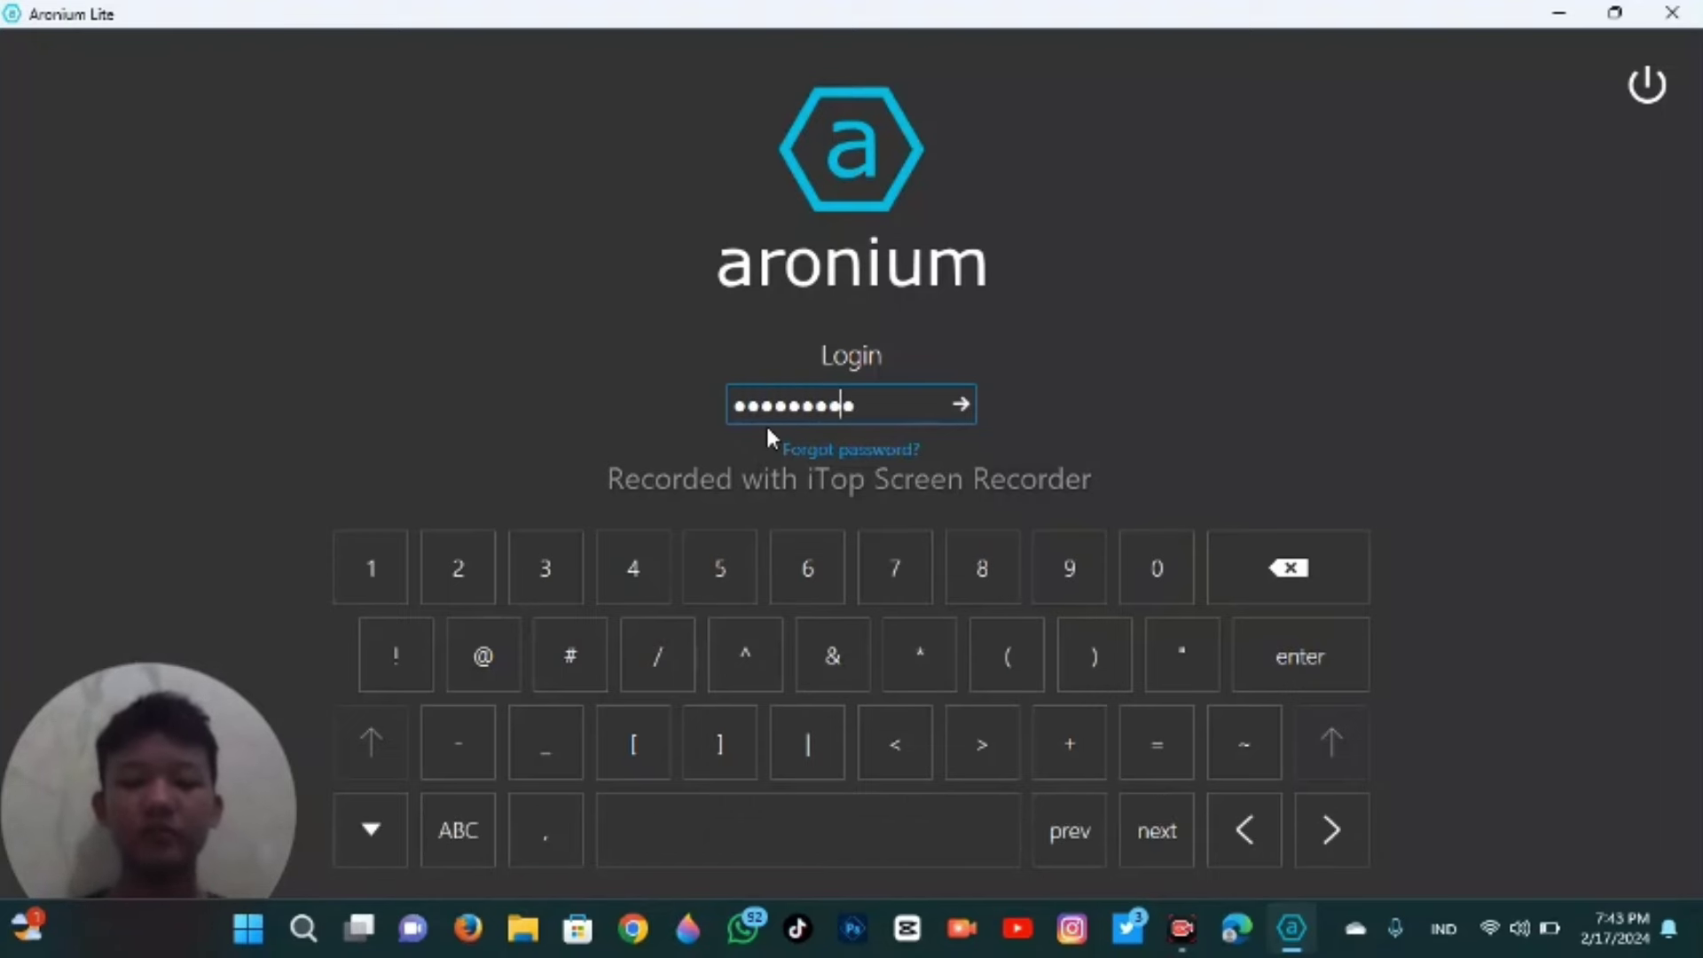
pyautogui.press('Return')
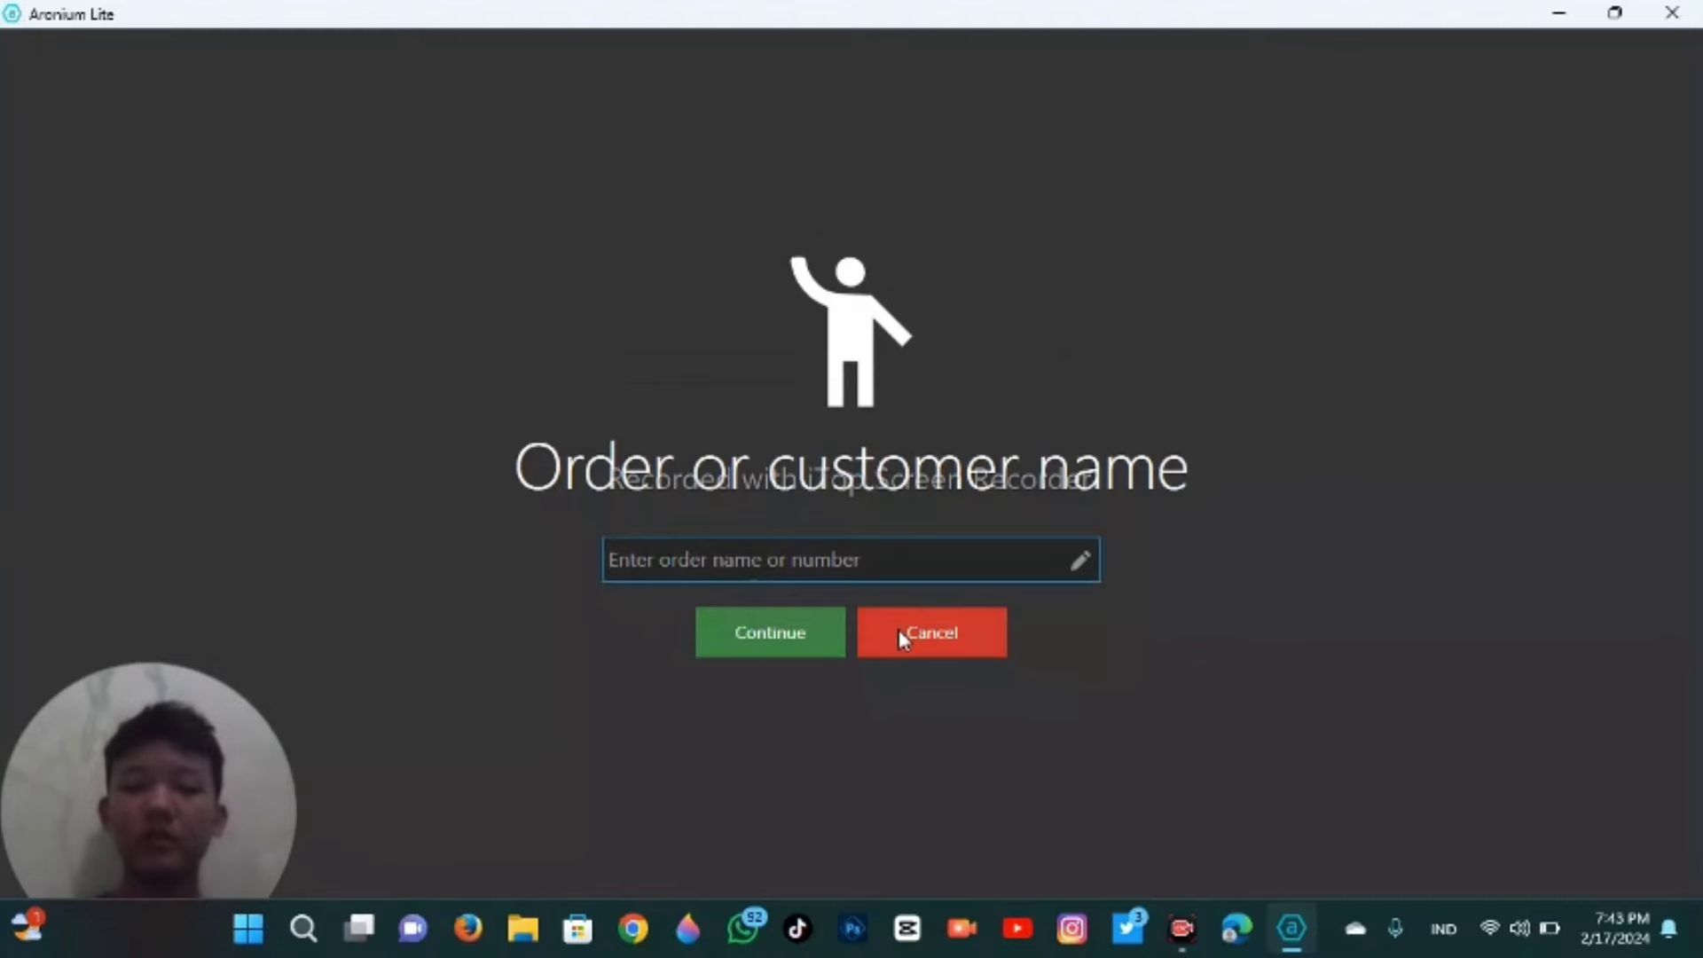
pyautogui.click(898, 629)
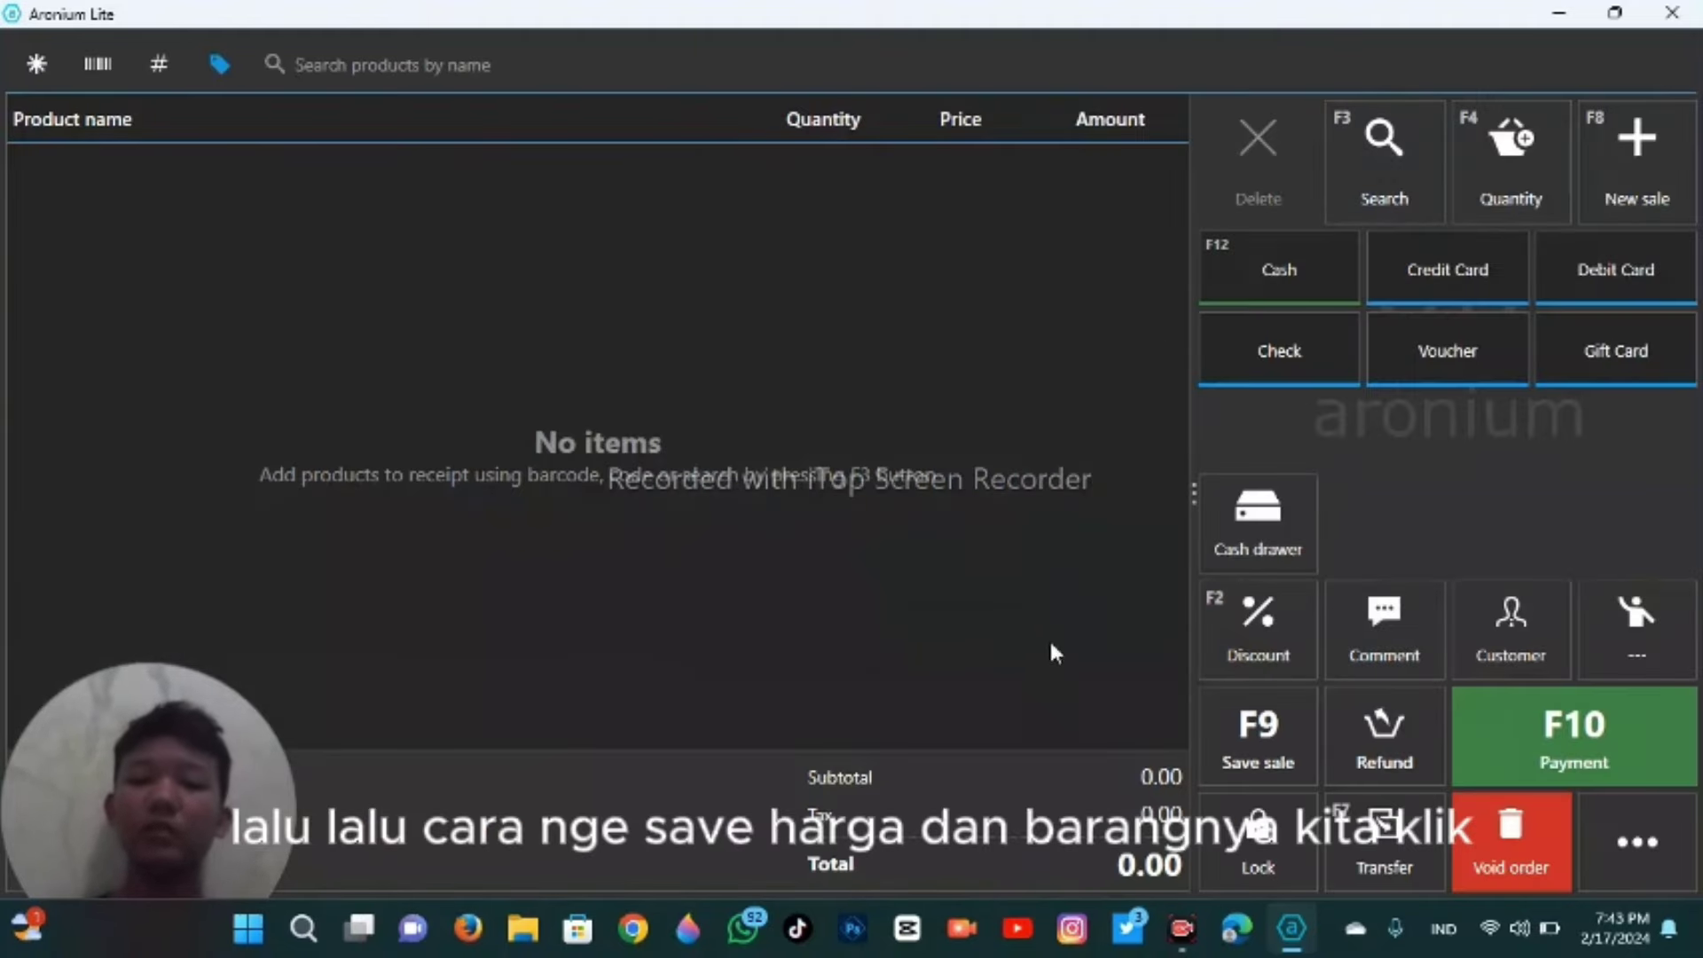
# - Go to Management > Products in Aronium's side menu
pyautogui.click(1622, 803)
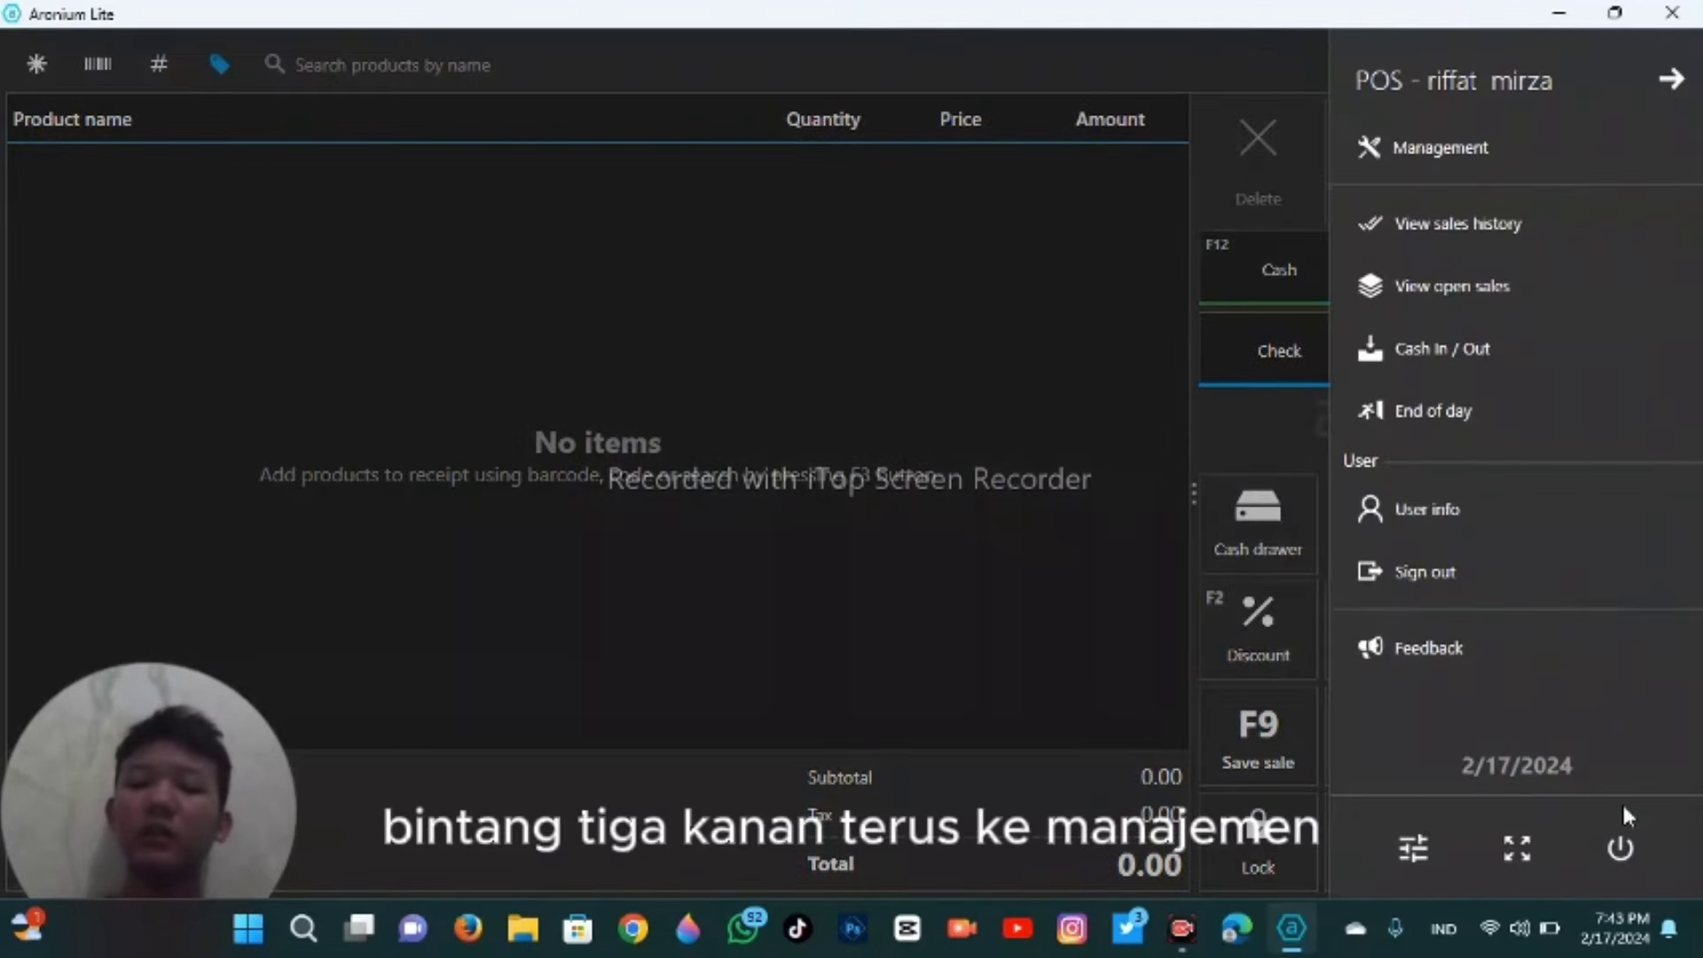
pyautogui.click(1518, 153)
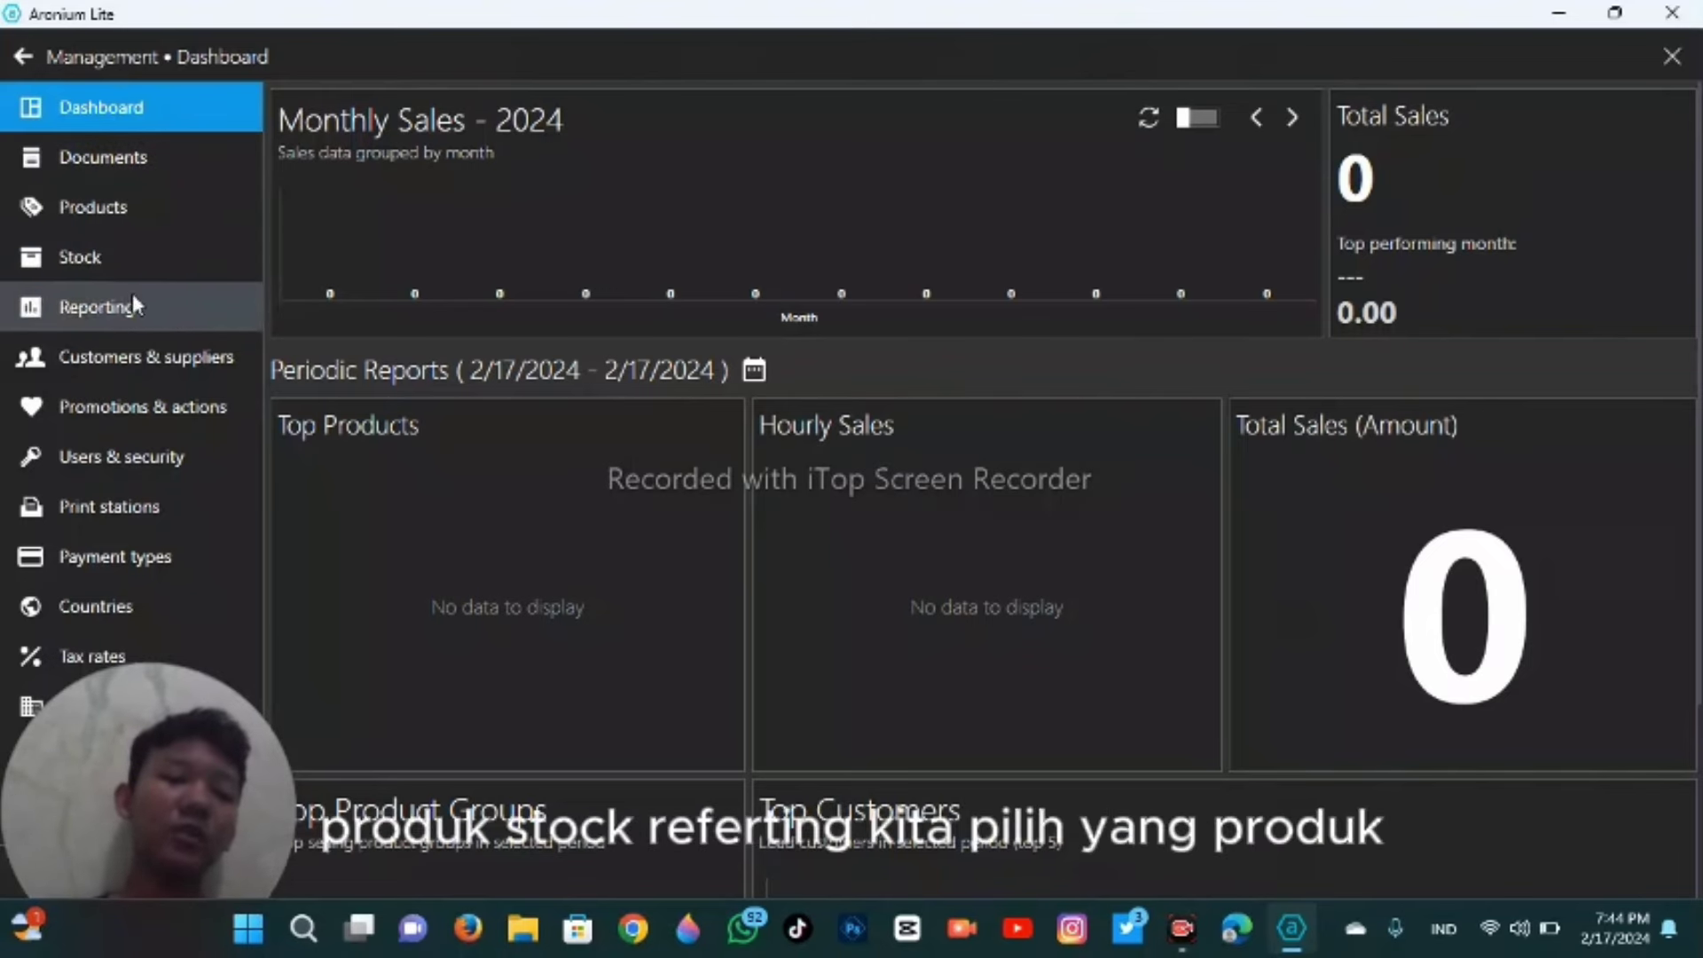
pyautogui.click(169, 211)
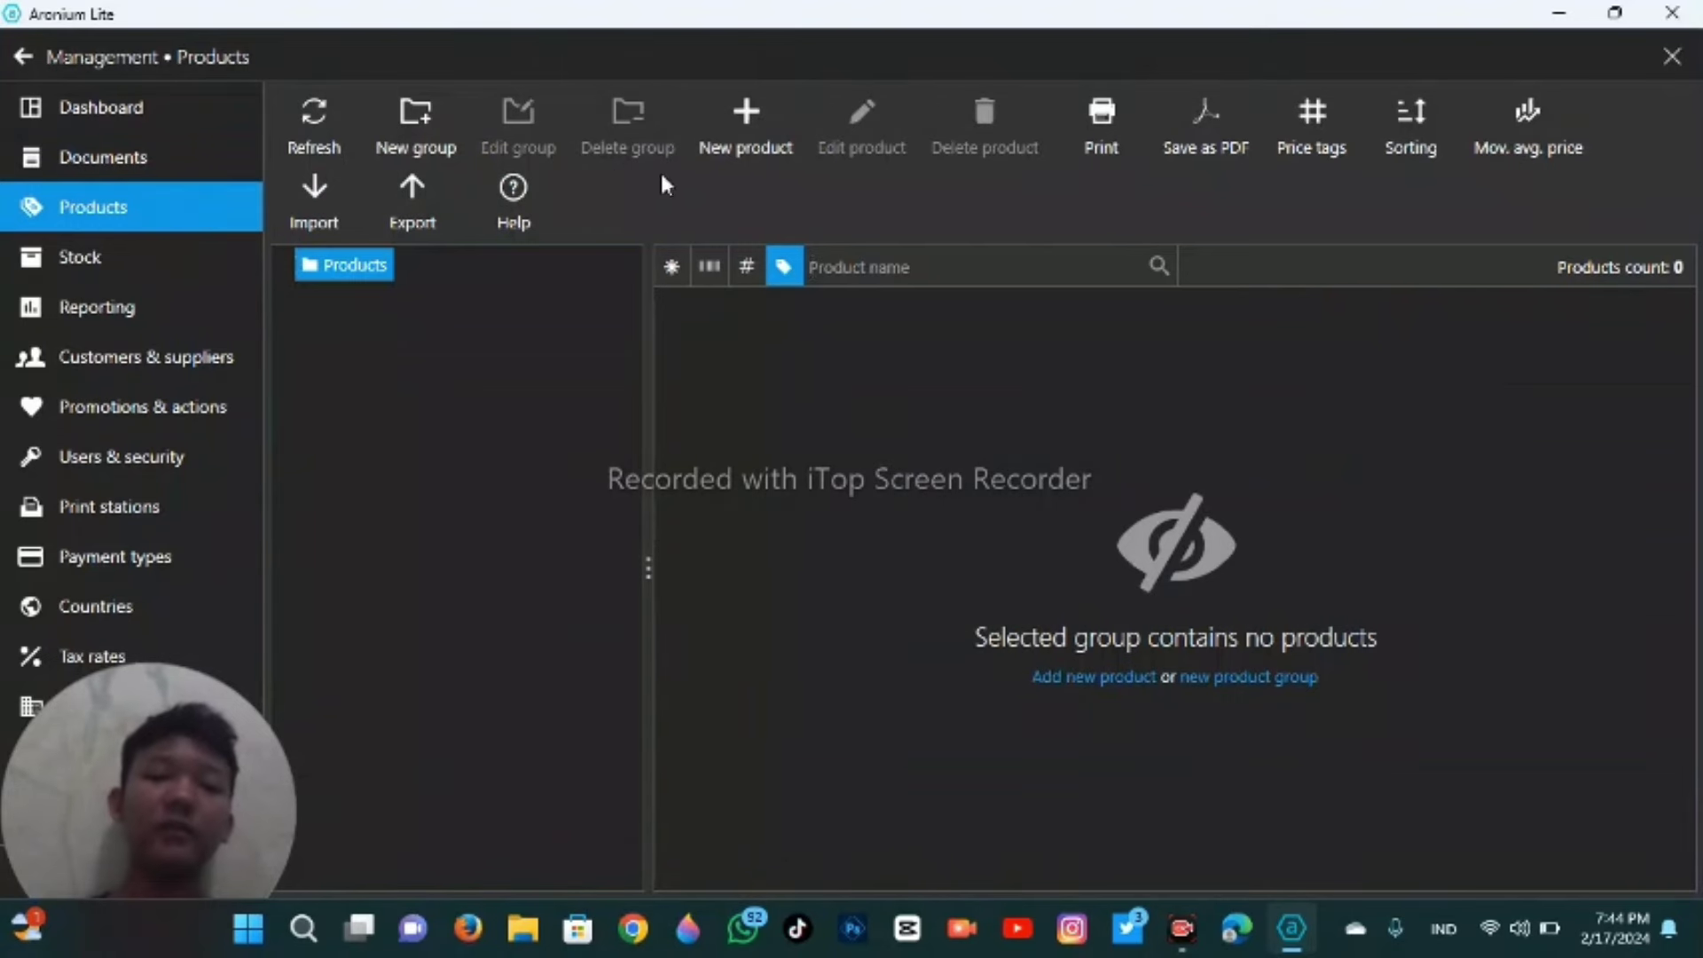
# - Create a new product named 'parfum'
pyautogui.click(749, 114)
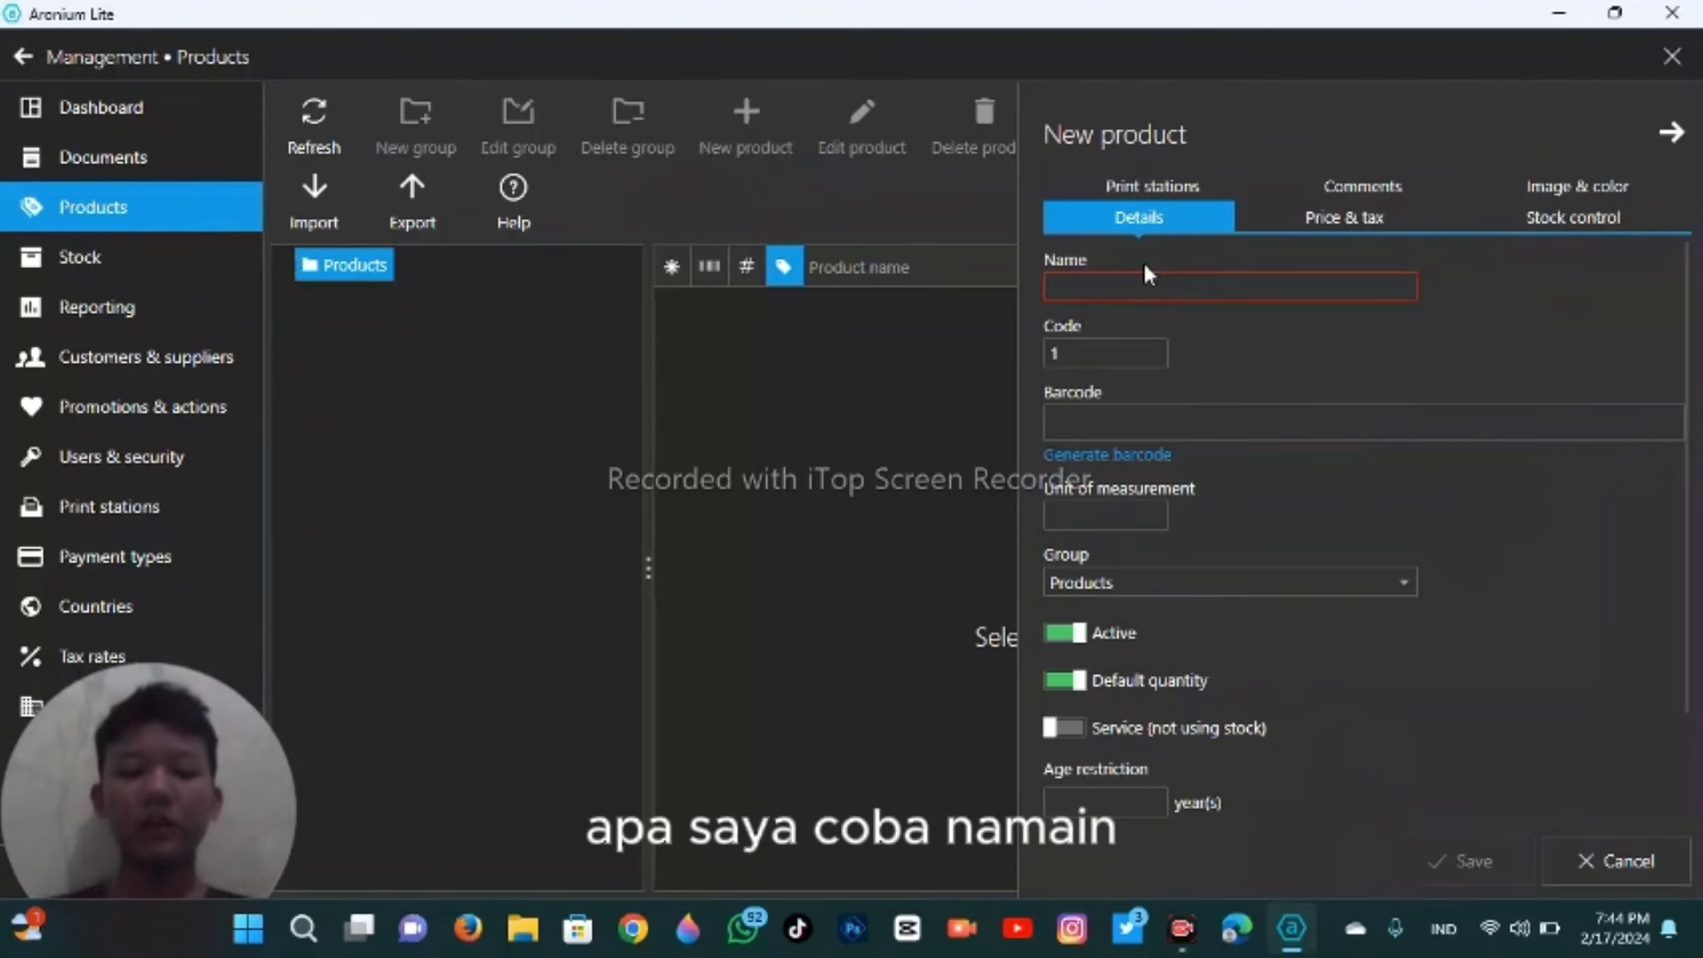
pyautogui.write('raf')
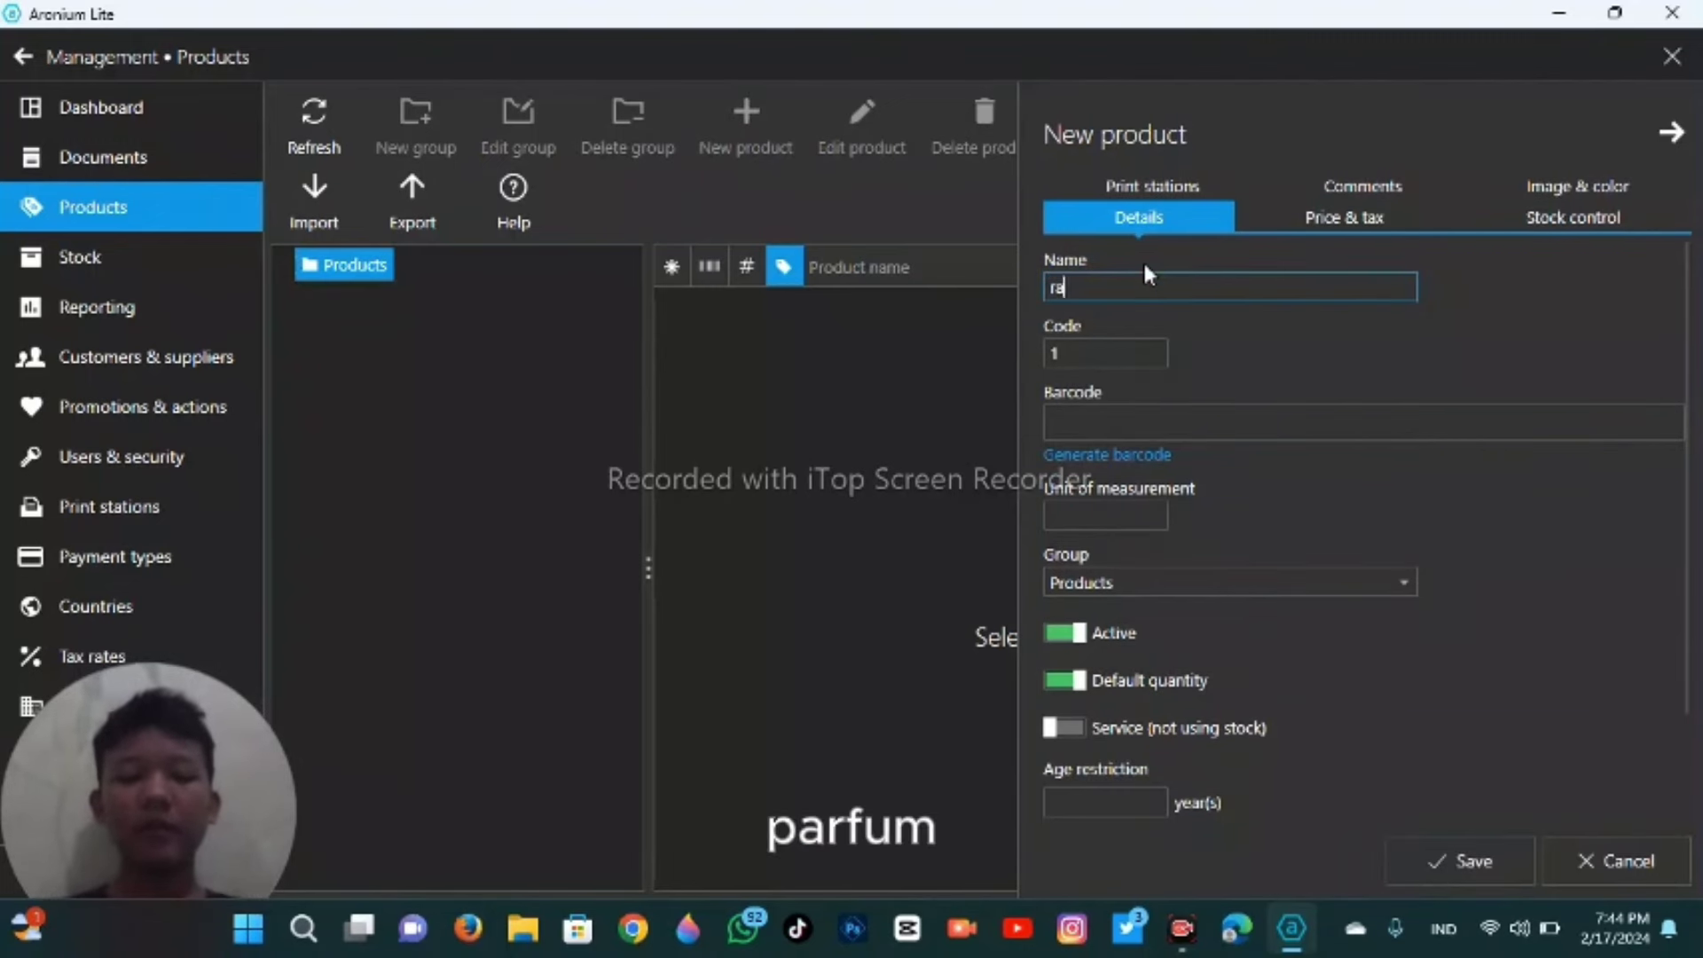
pyautogui.press('BackSpace')
pyautogui.press('BackSpace')
pyautogui.press('BackSpace')
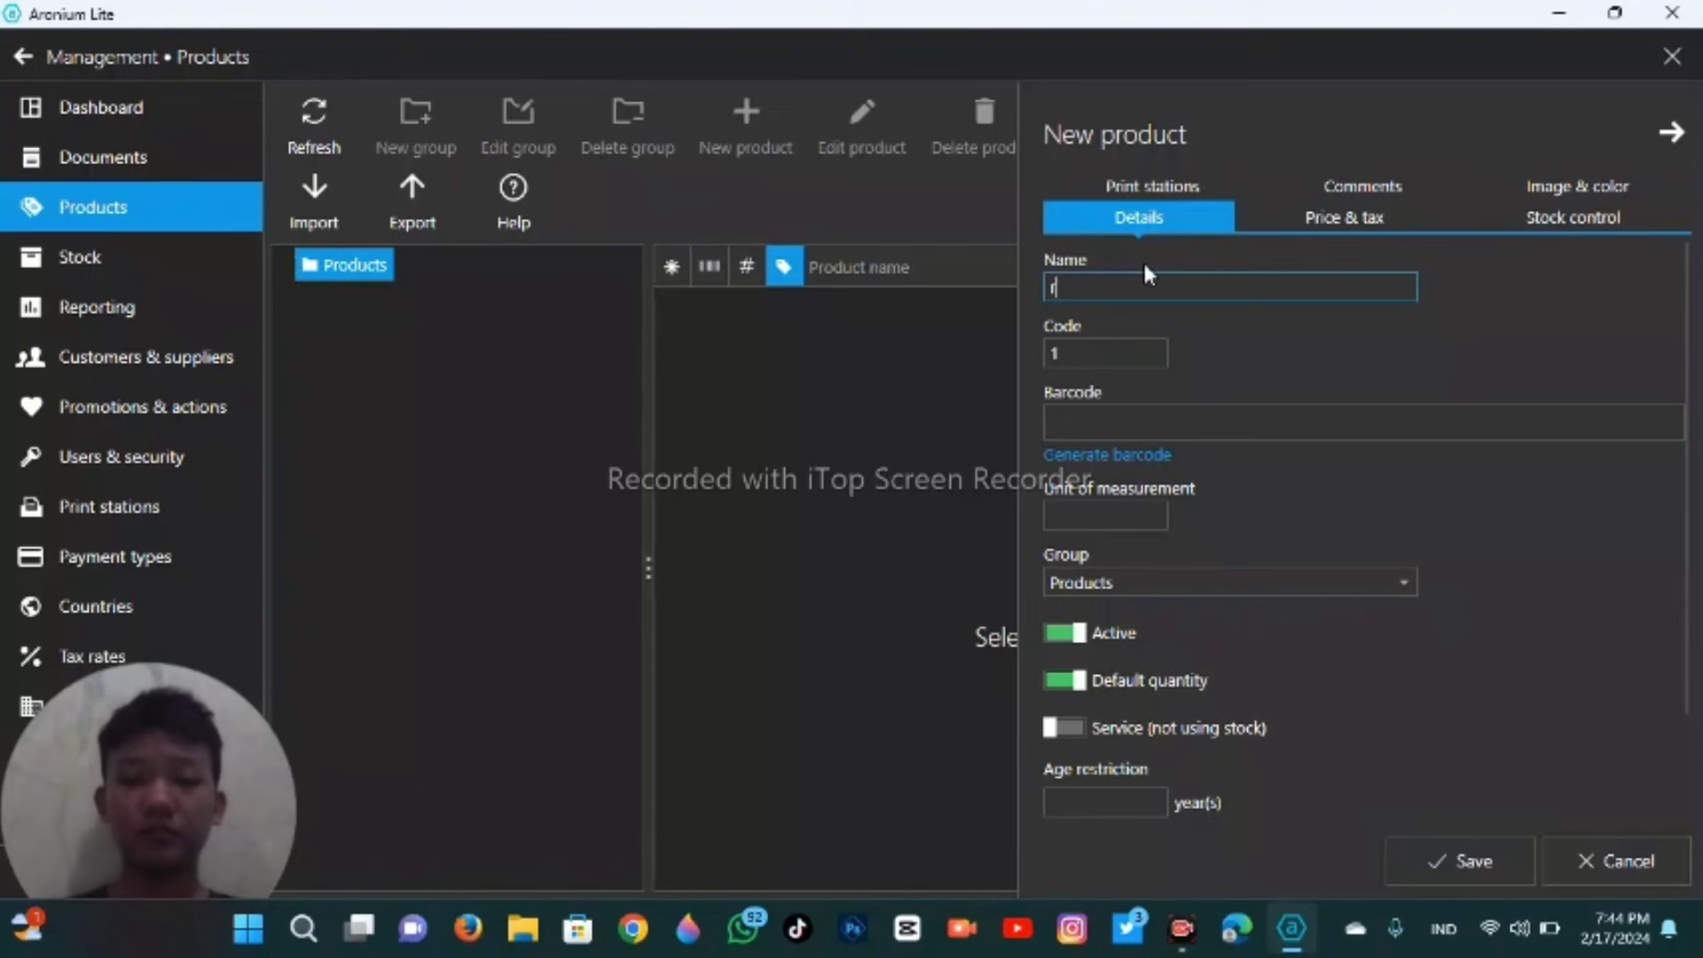
pyautogui.write('parfum')
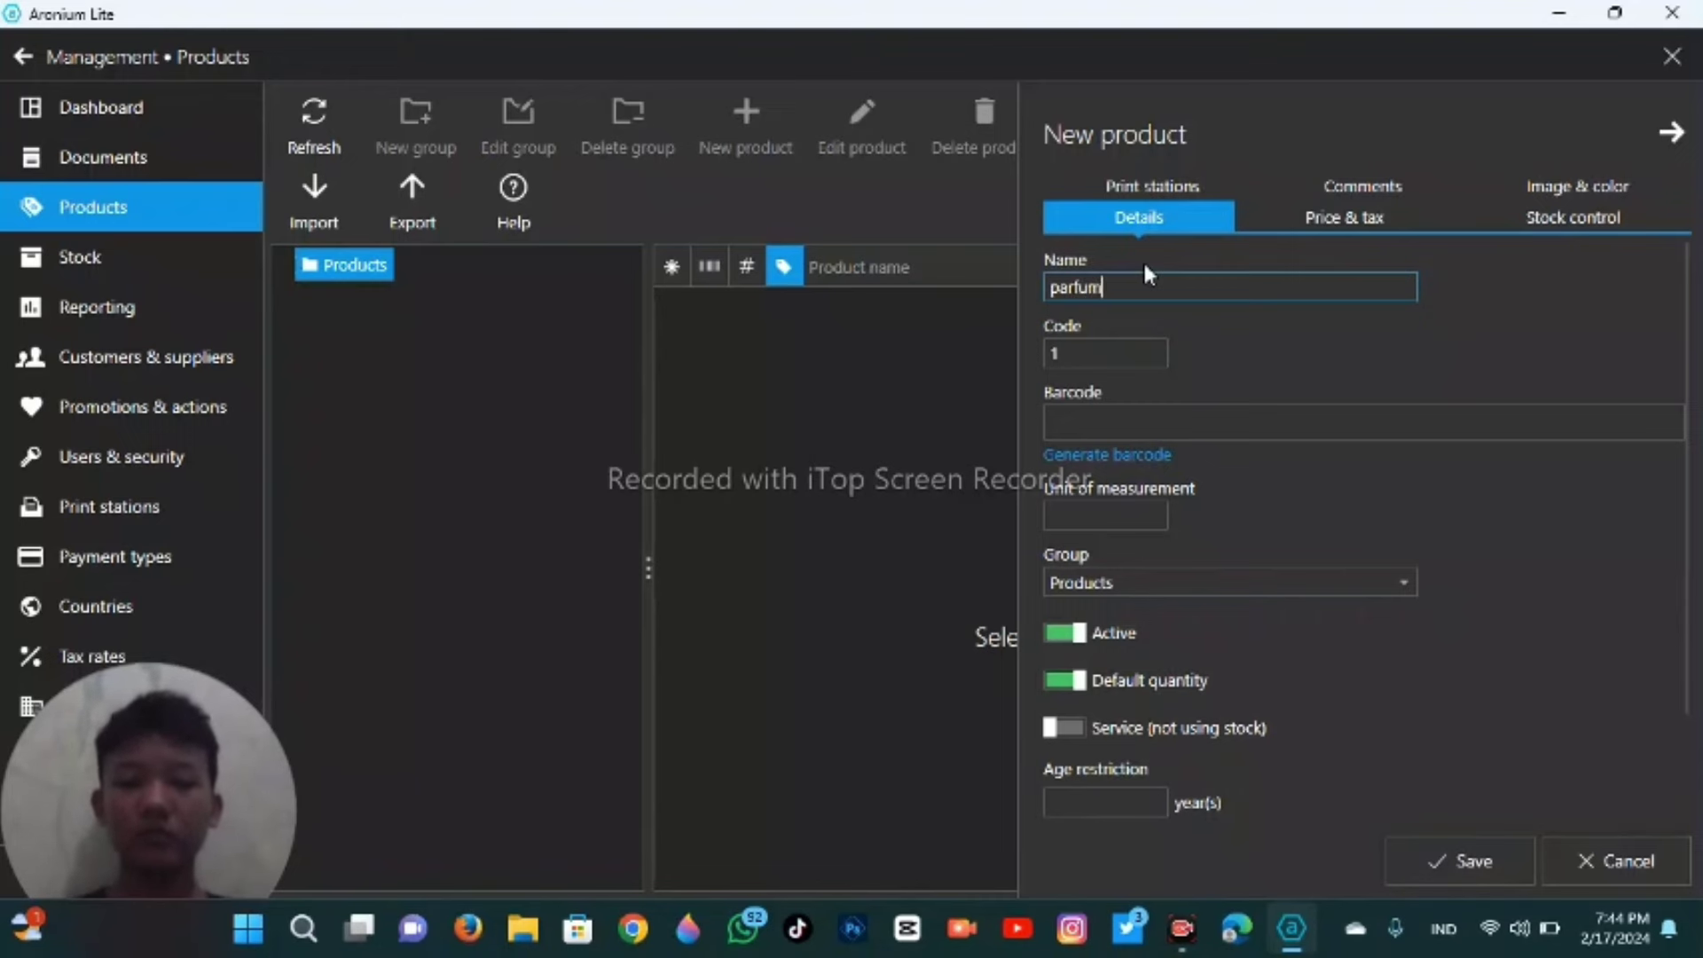
pyautogui.click(1191, 424)
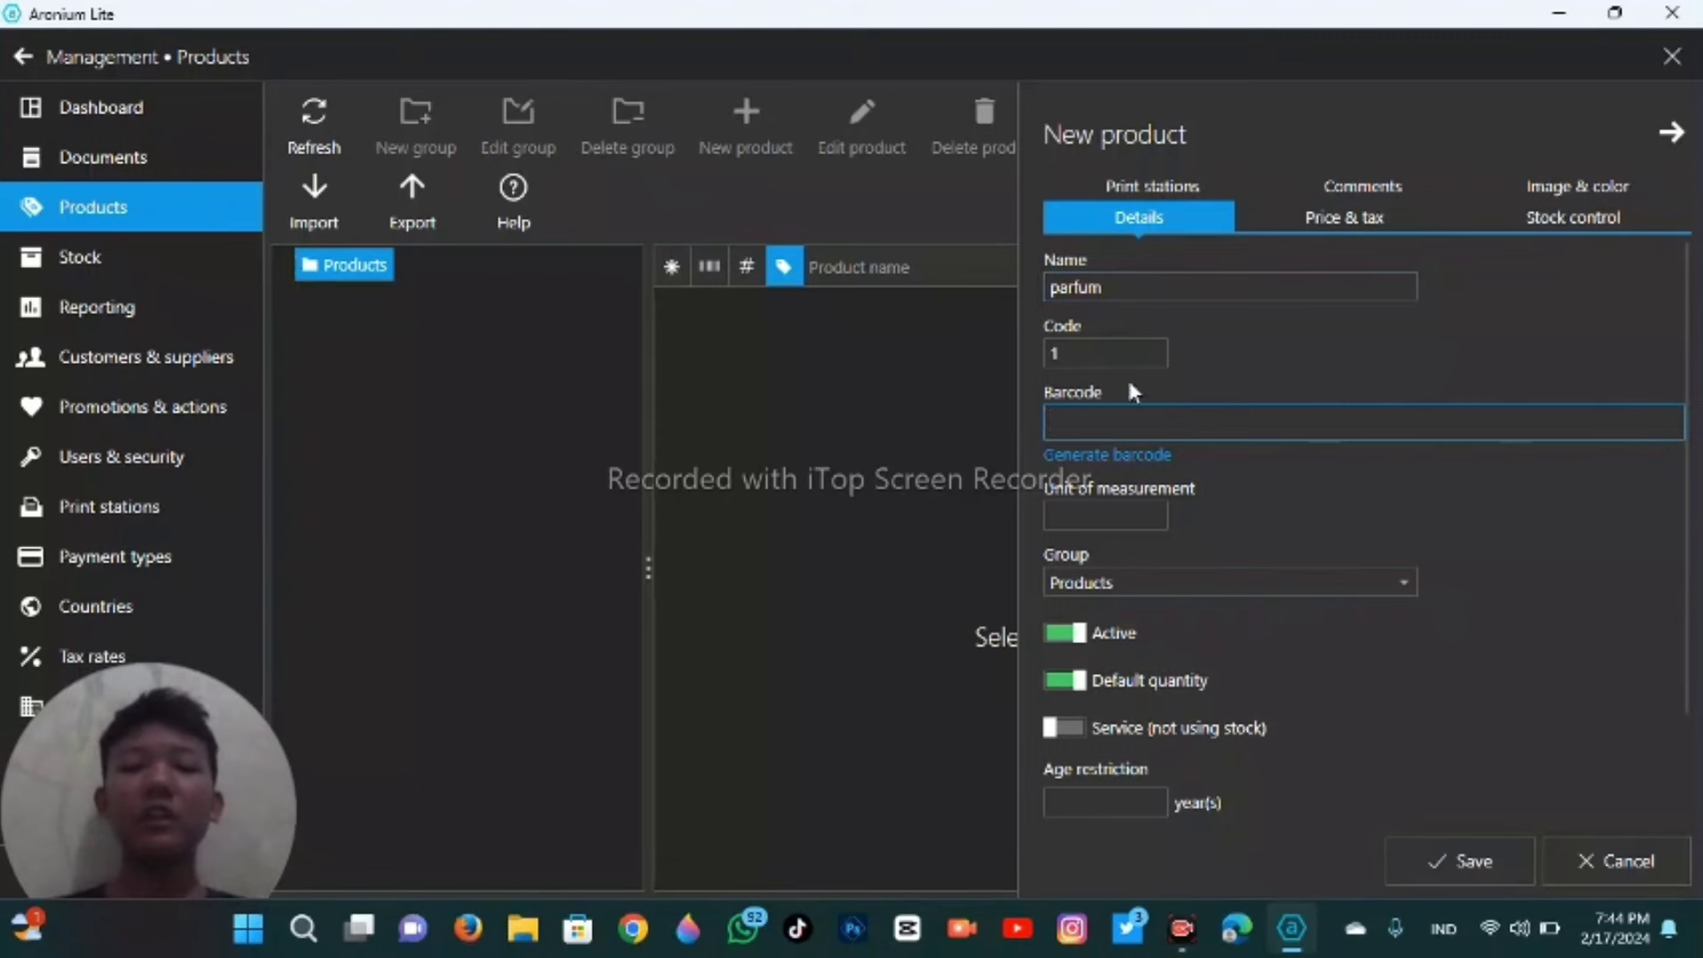
pyautogui.write('7356926')
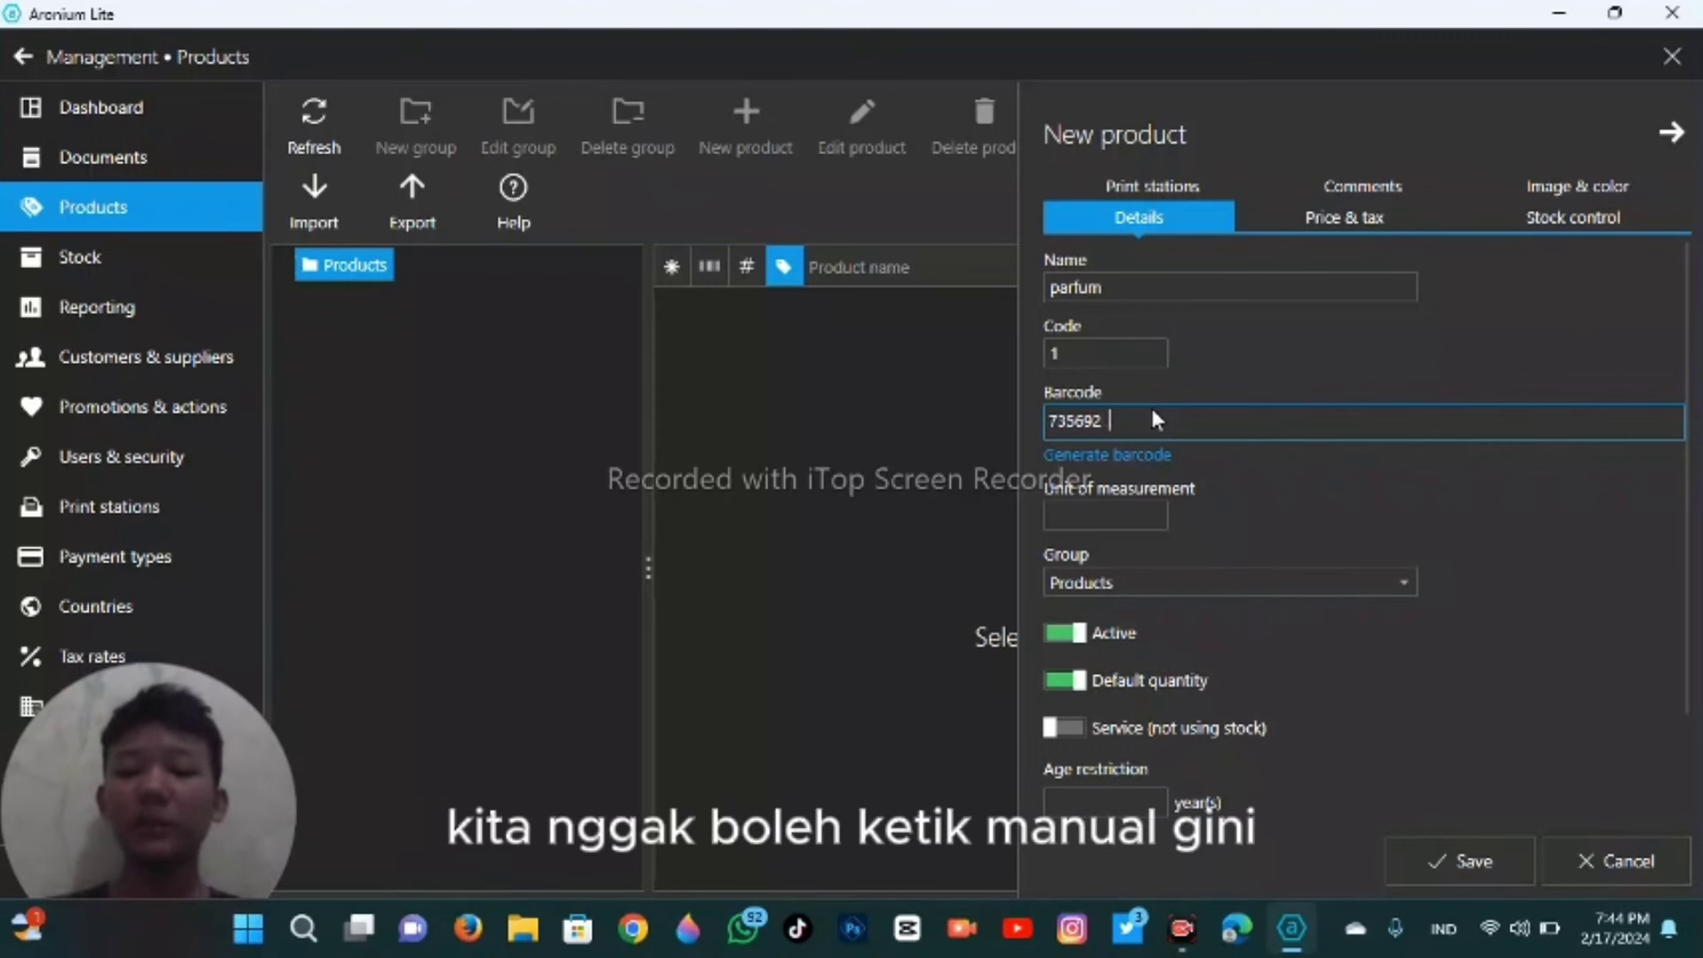
pyautogui.press('BackSpace')
pyautogui.press('BackSpace')
pyautogui.press('BackSpace')
pyautogui.press('BackSpace')
pyautogui.press('BackSpace')
pyautogui.press('BackSpace')
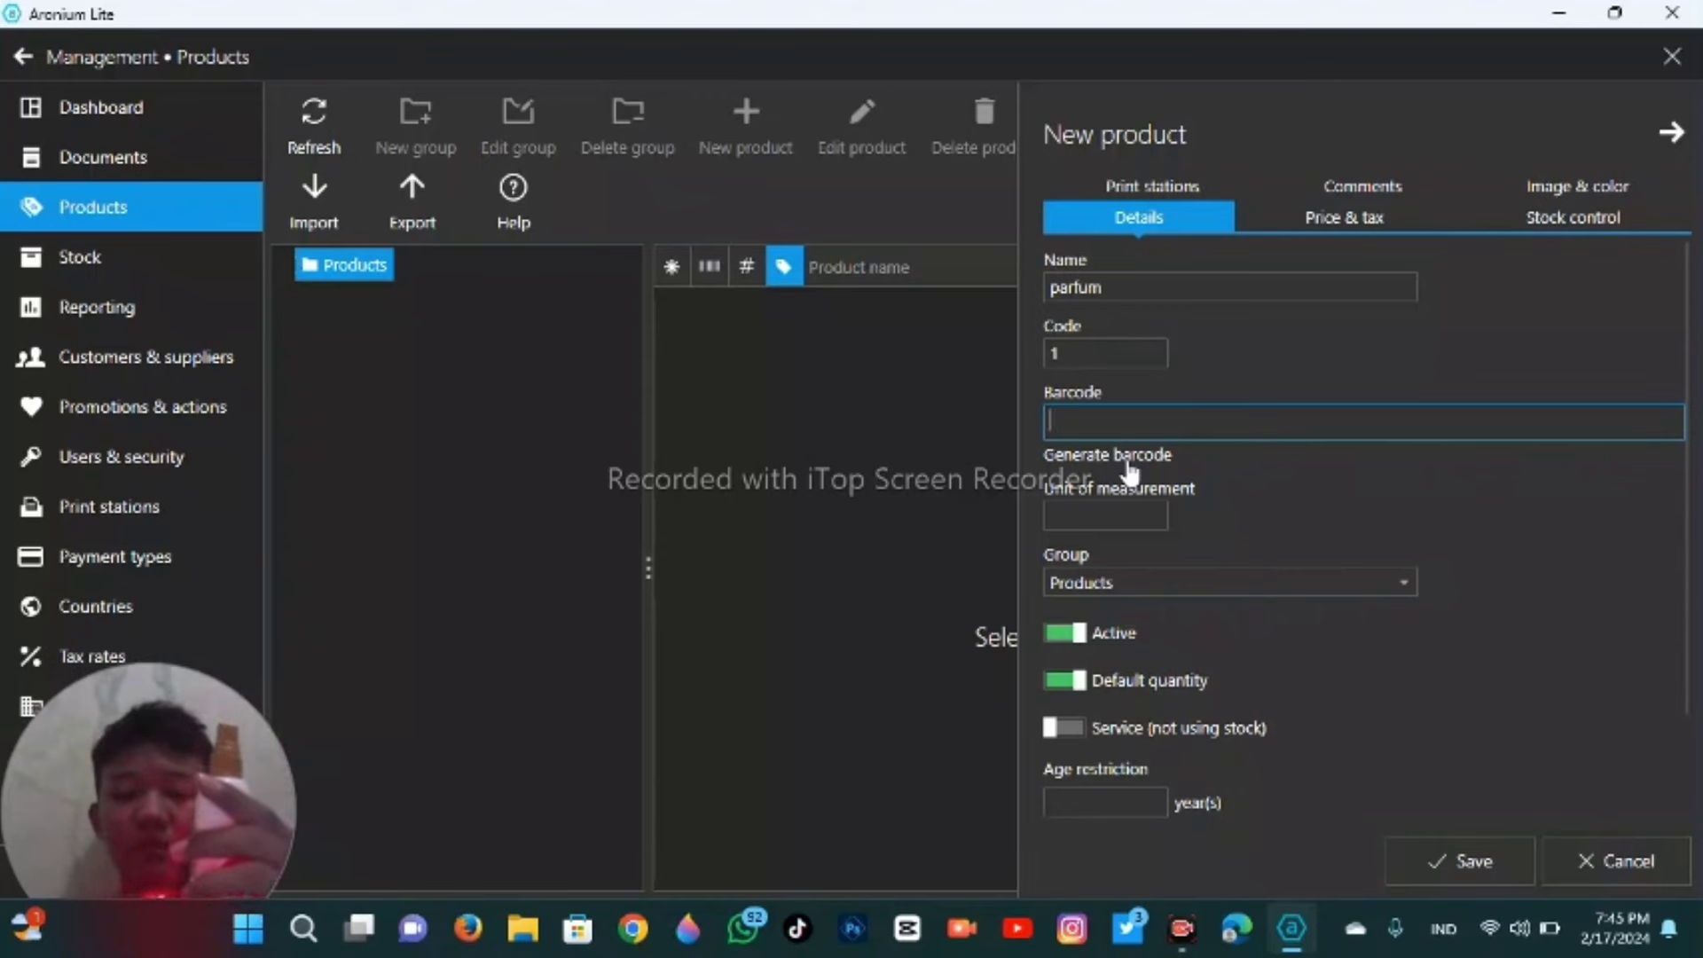
pyautogui.write('8993417372230')
pyautogui.press('Return')
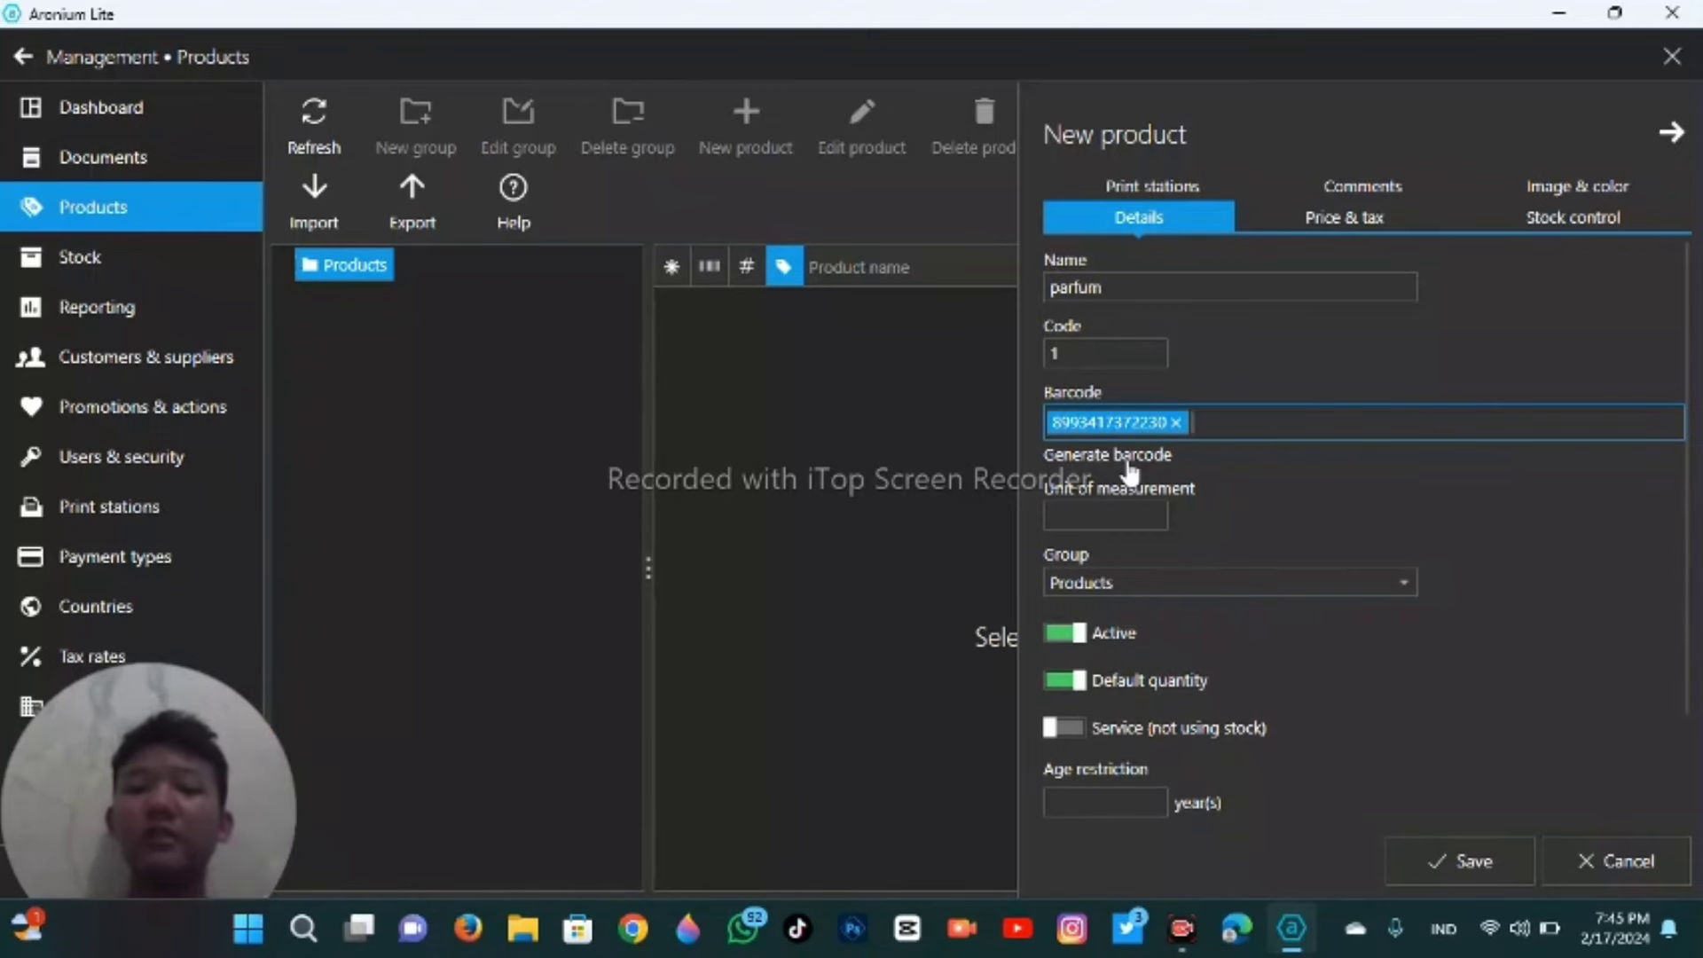
pyautogui.click(1132, 518)
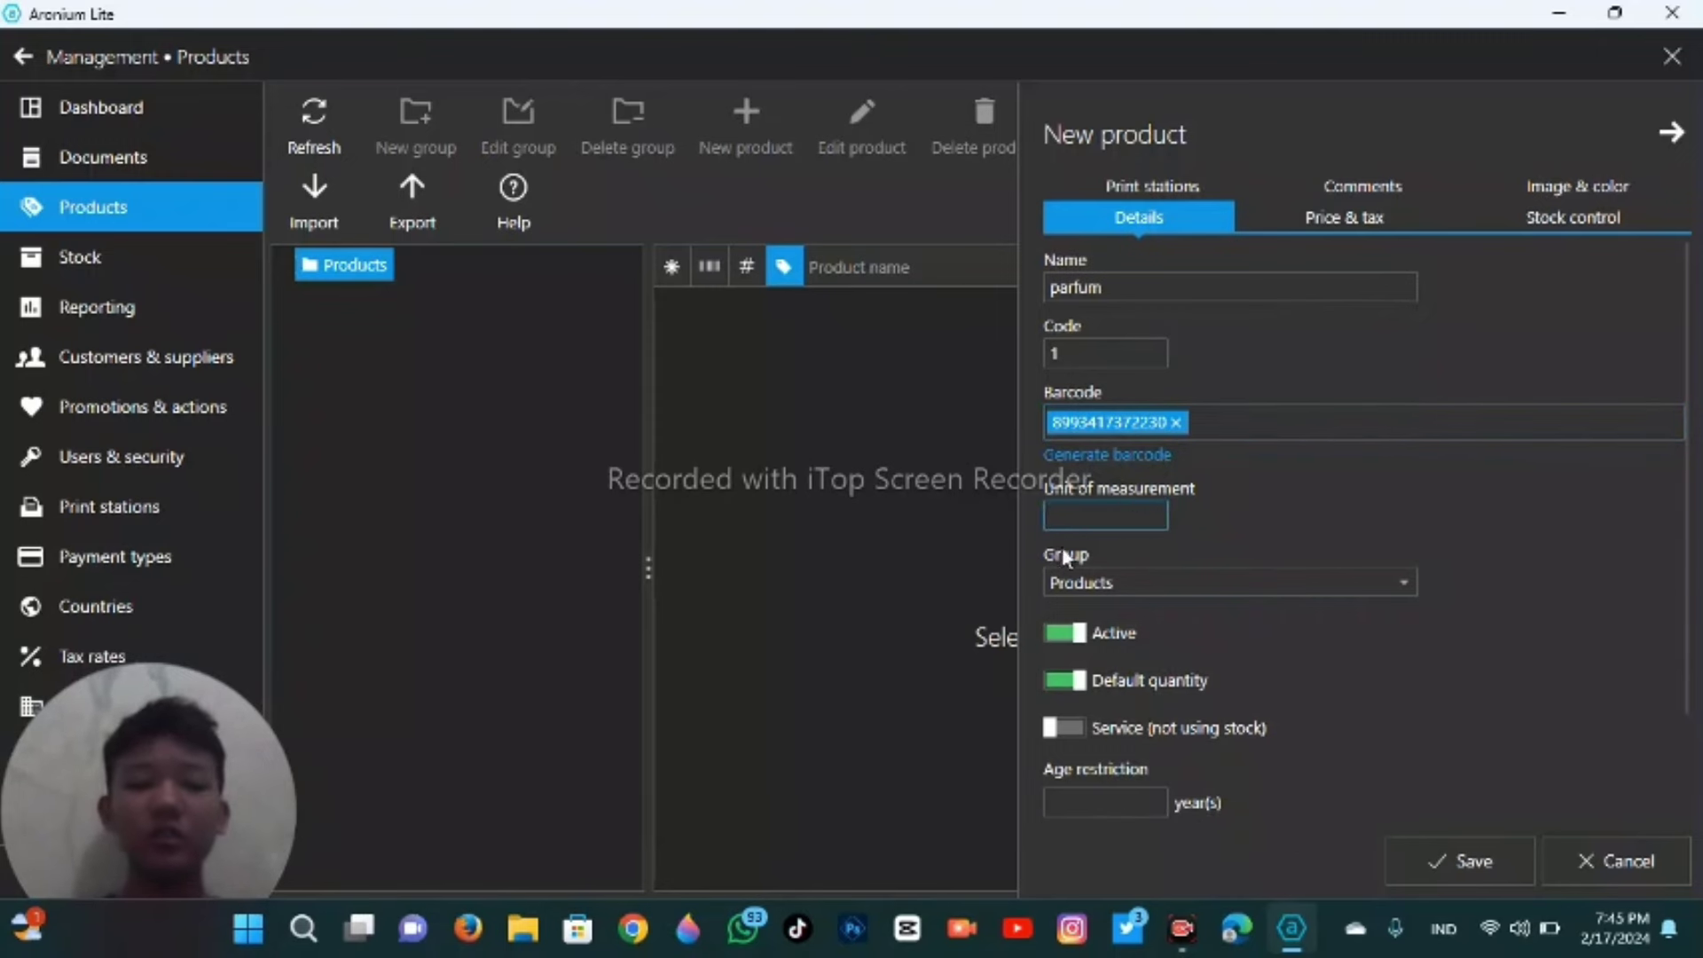
pyautogui.write('pcs')
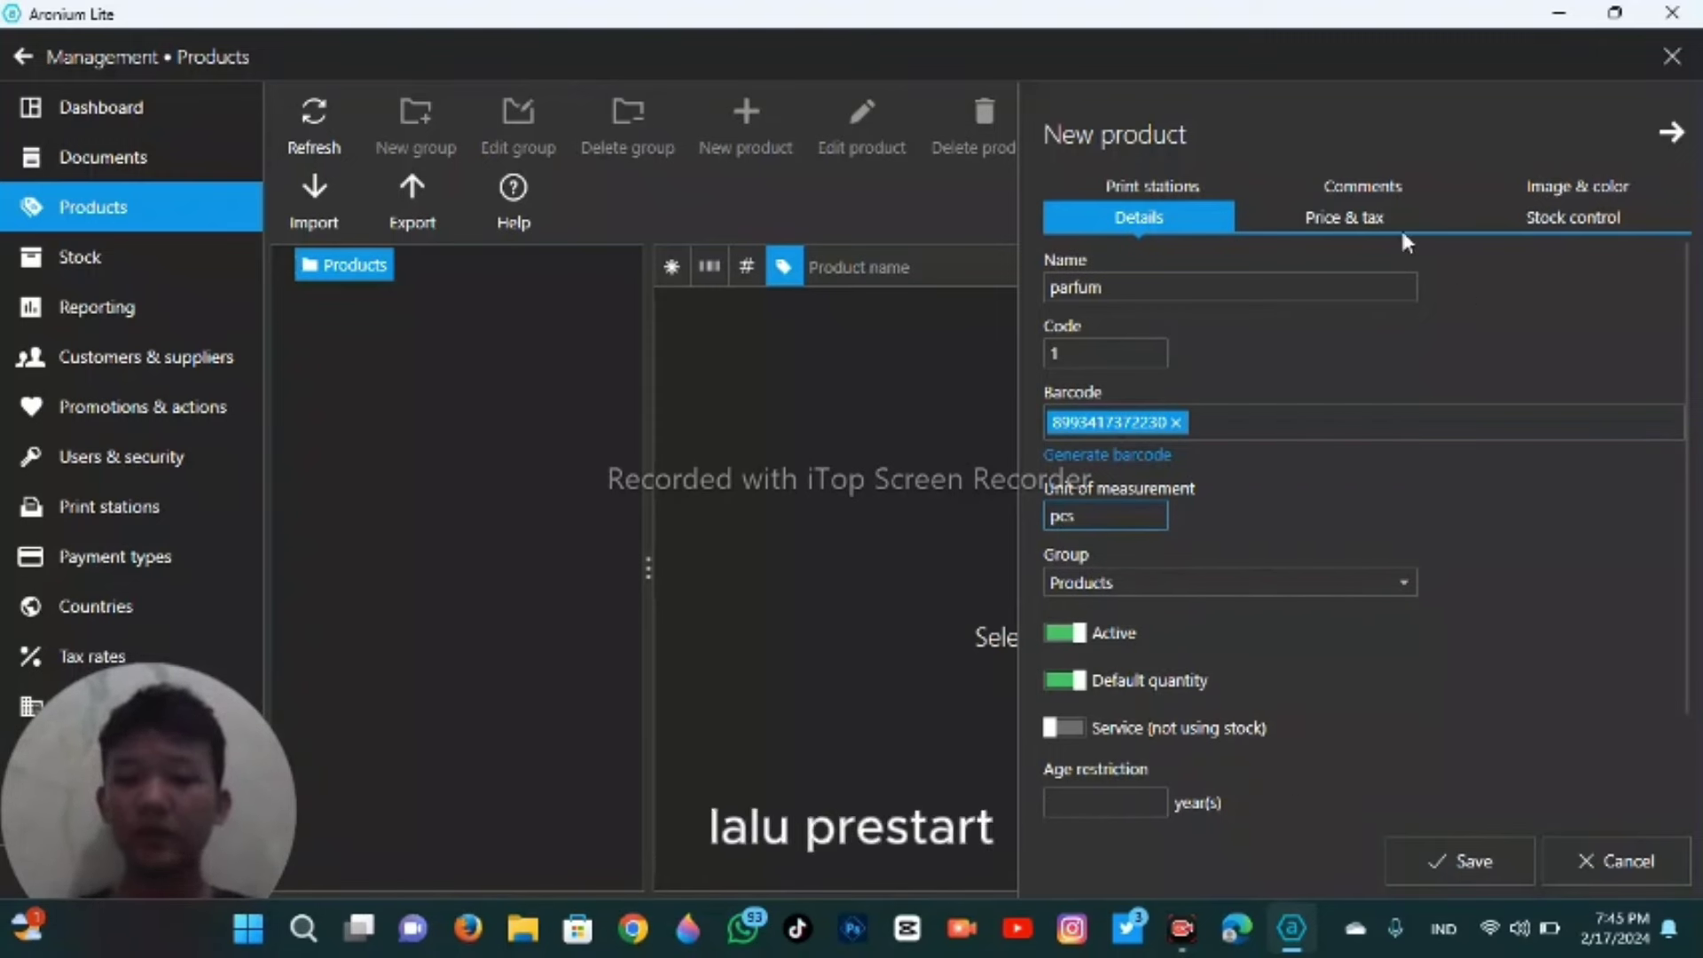
# - Save parfum with a cost of 5000, then return to sales in barcode search mode
pyautogui.click(1373, 212)
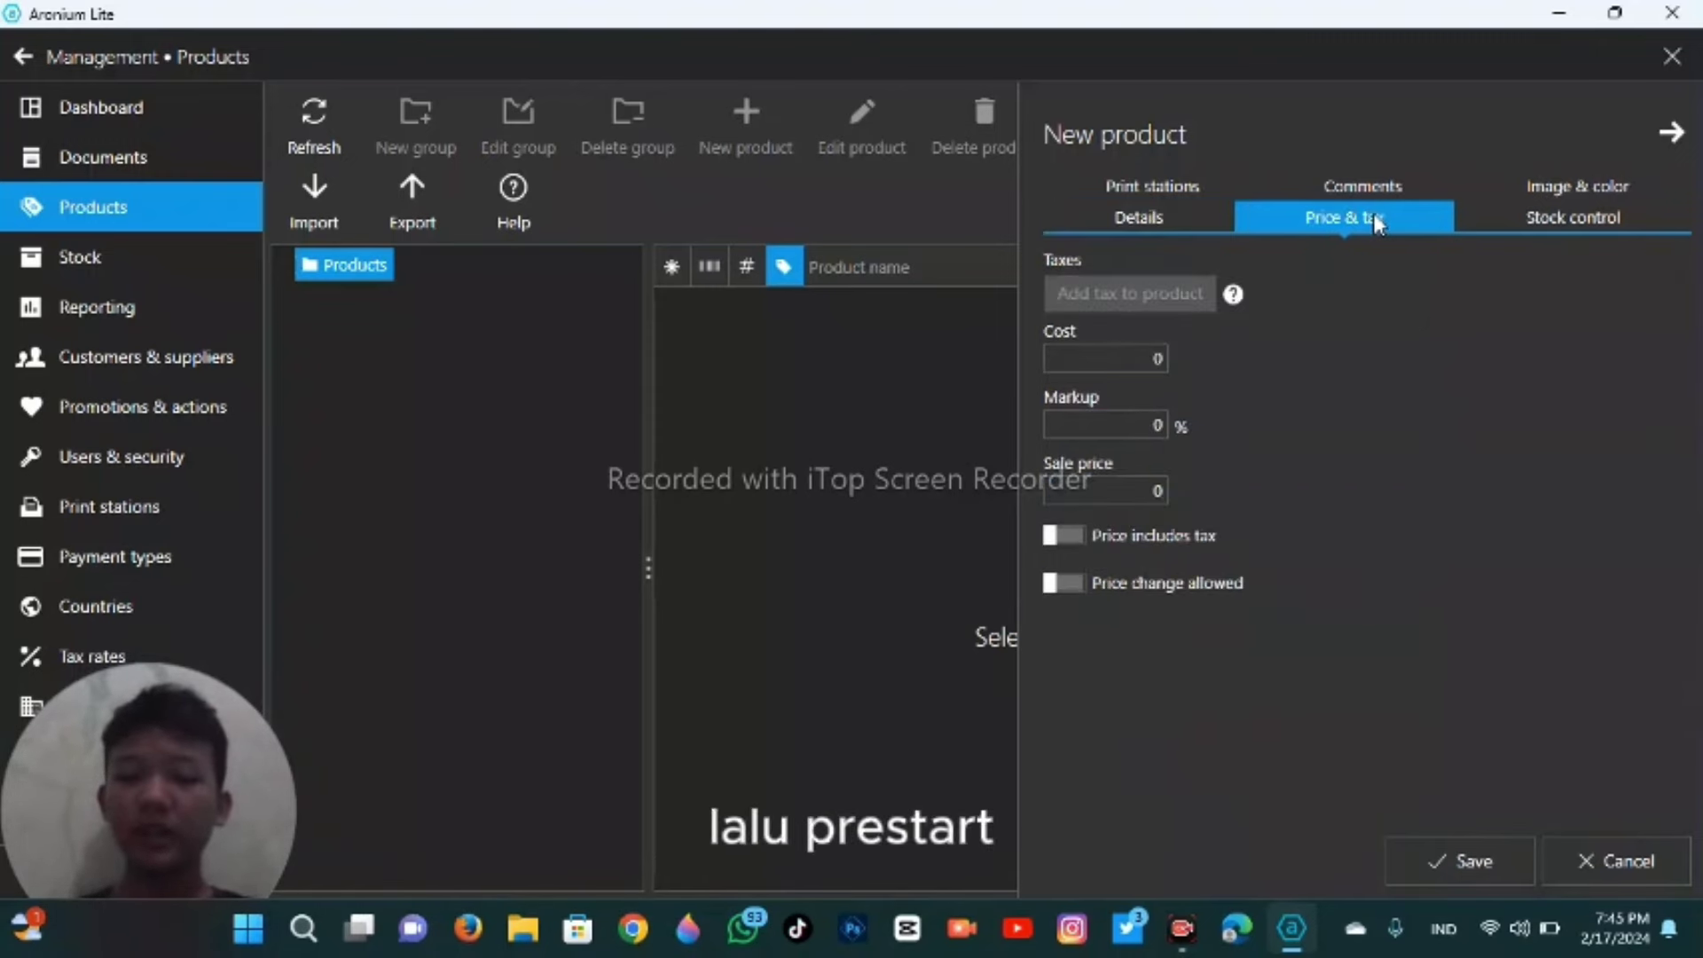
pyautogui.click(1092, 350)
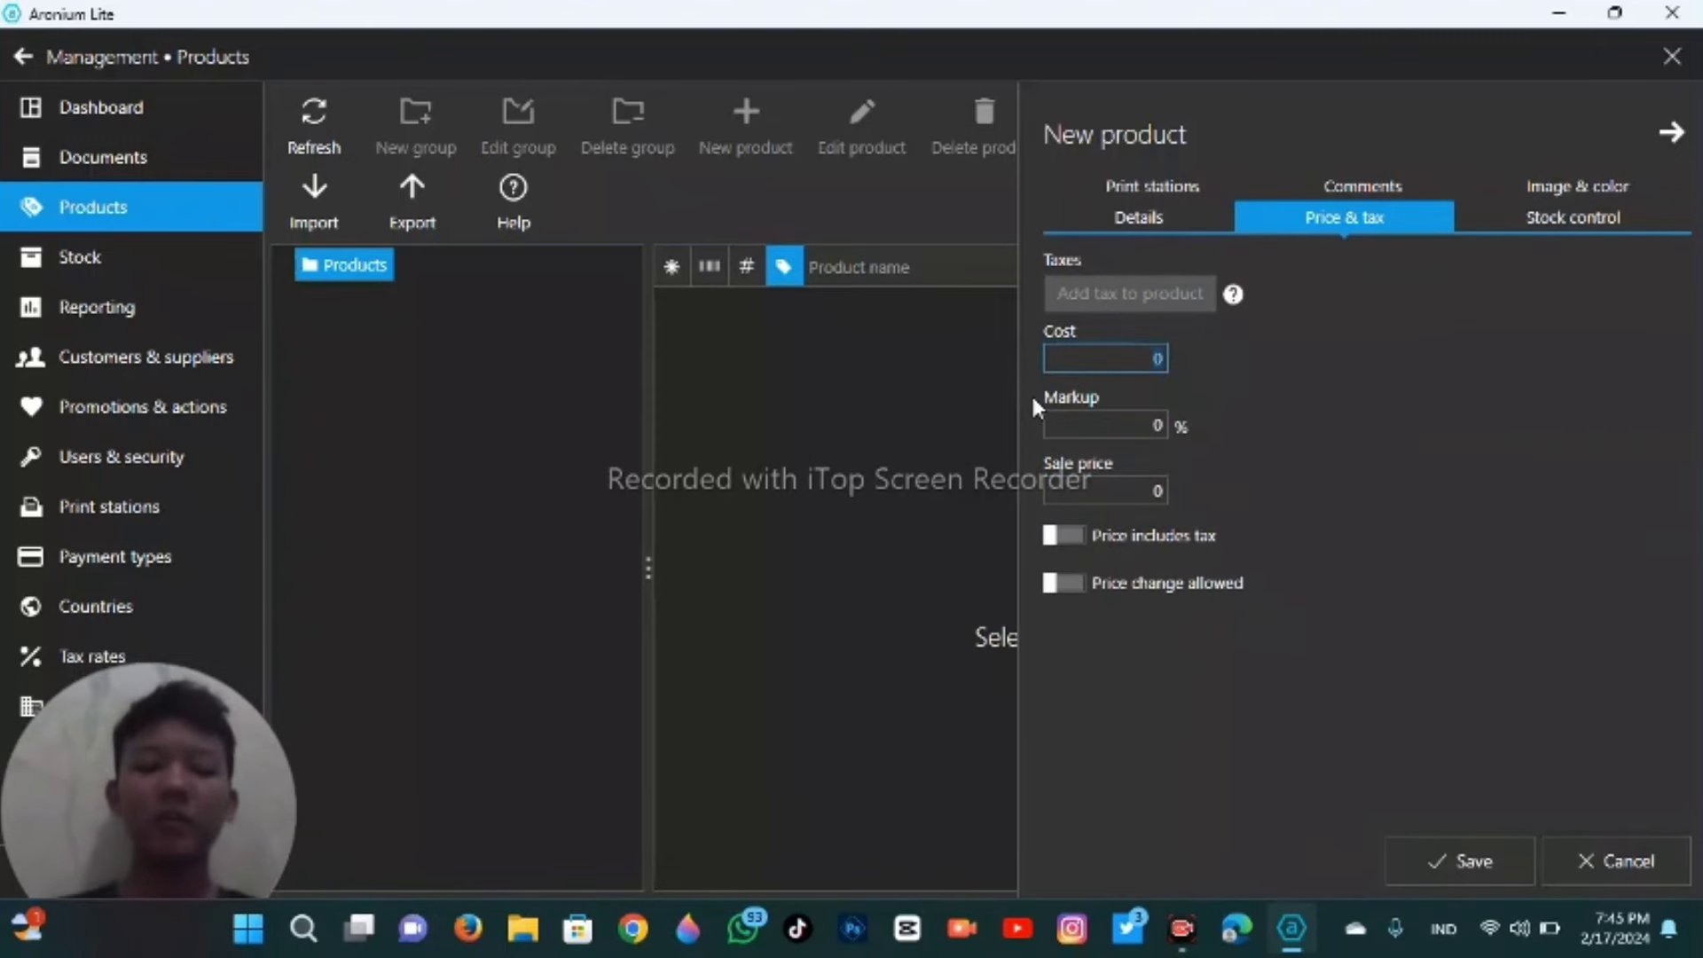
pyautogui.write('500')
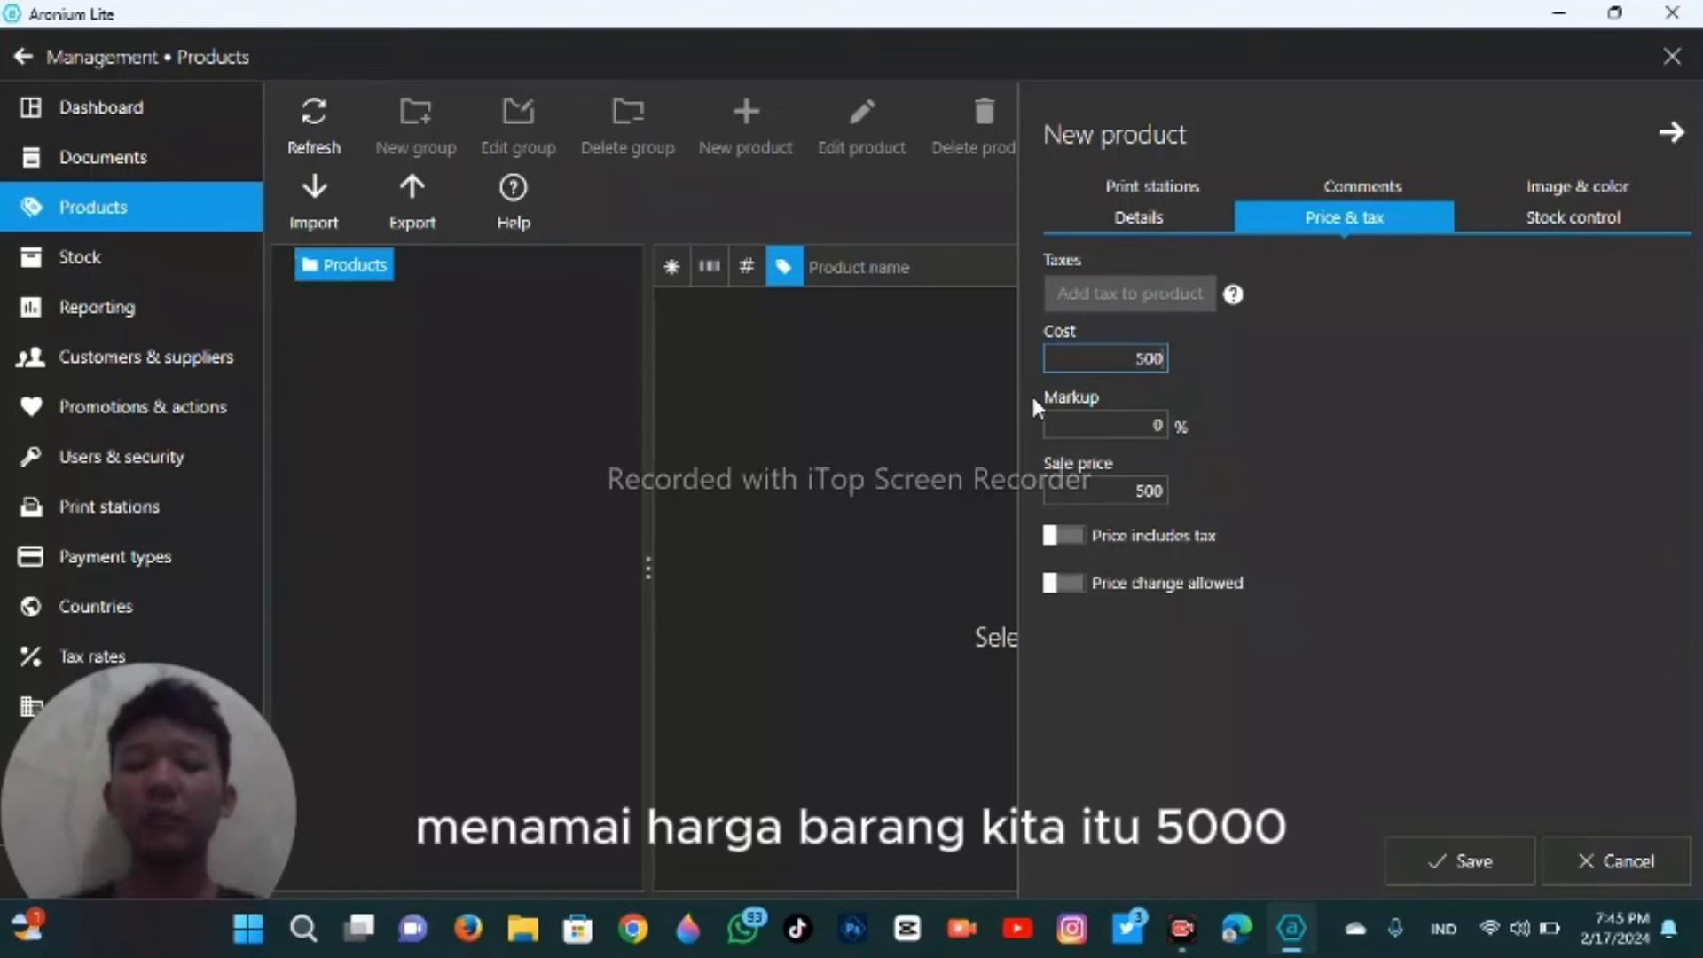
pyautogui.write('0')
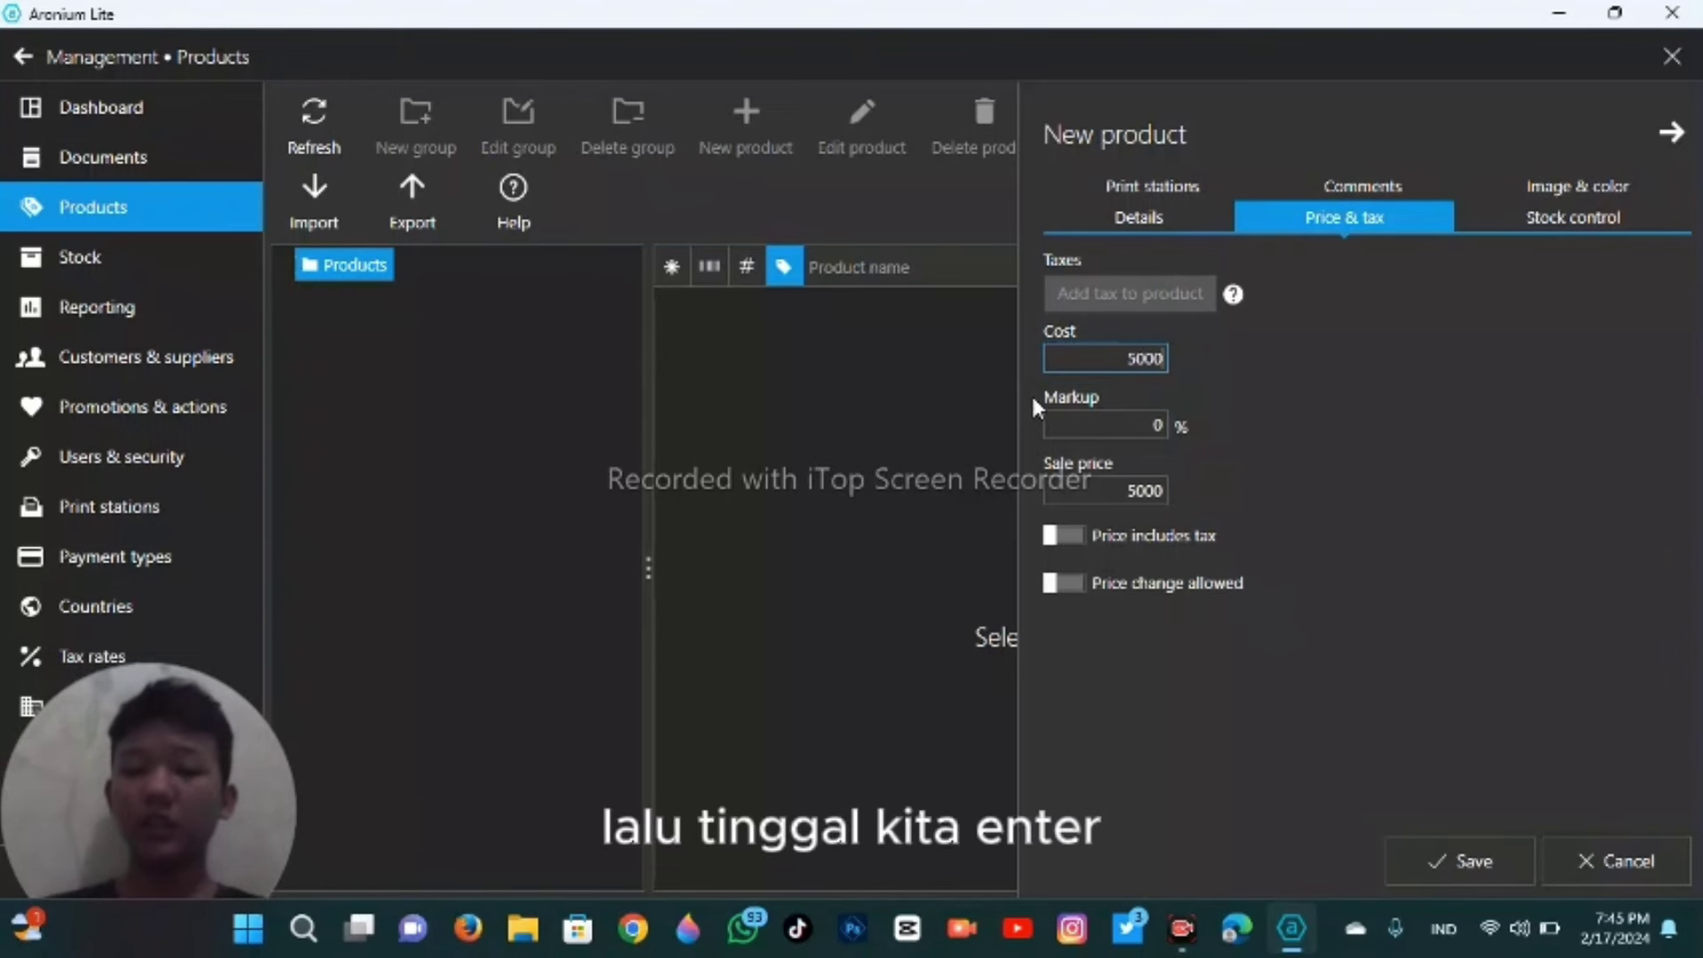
pyautogui.press('Return')
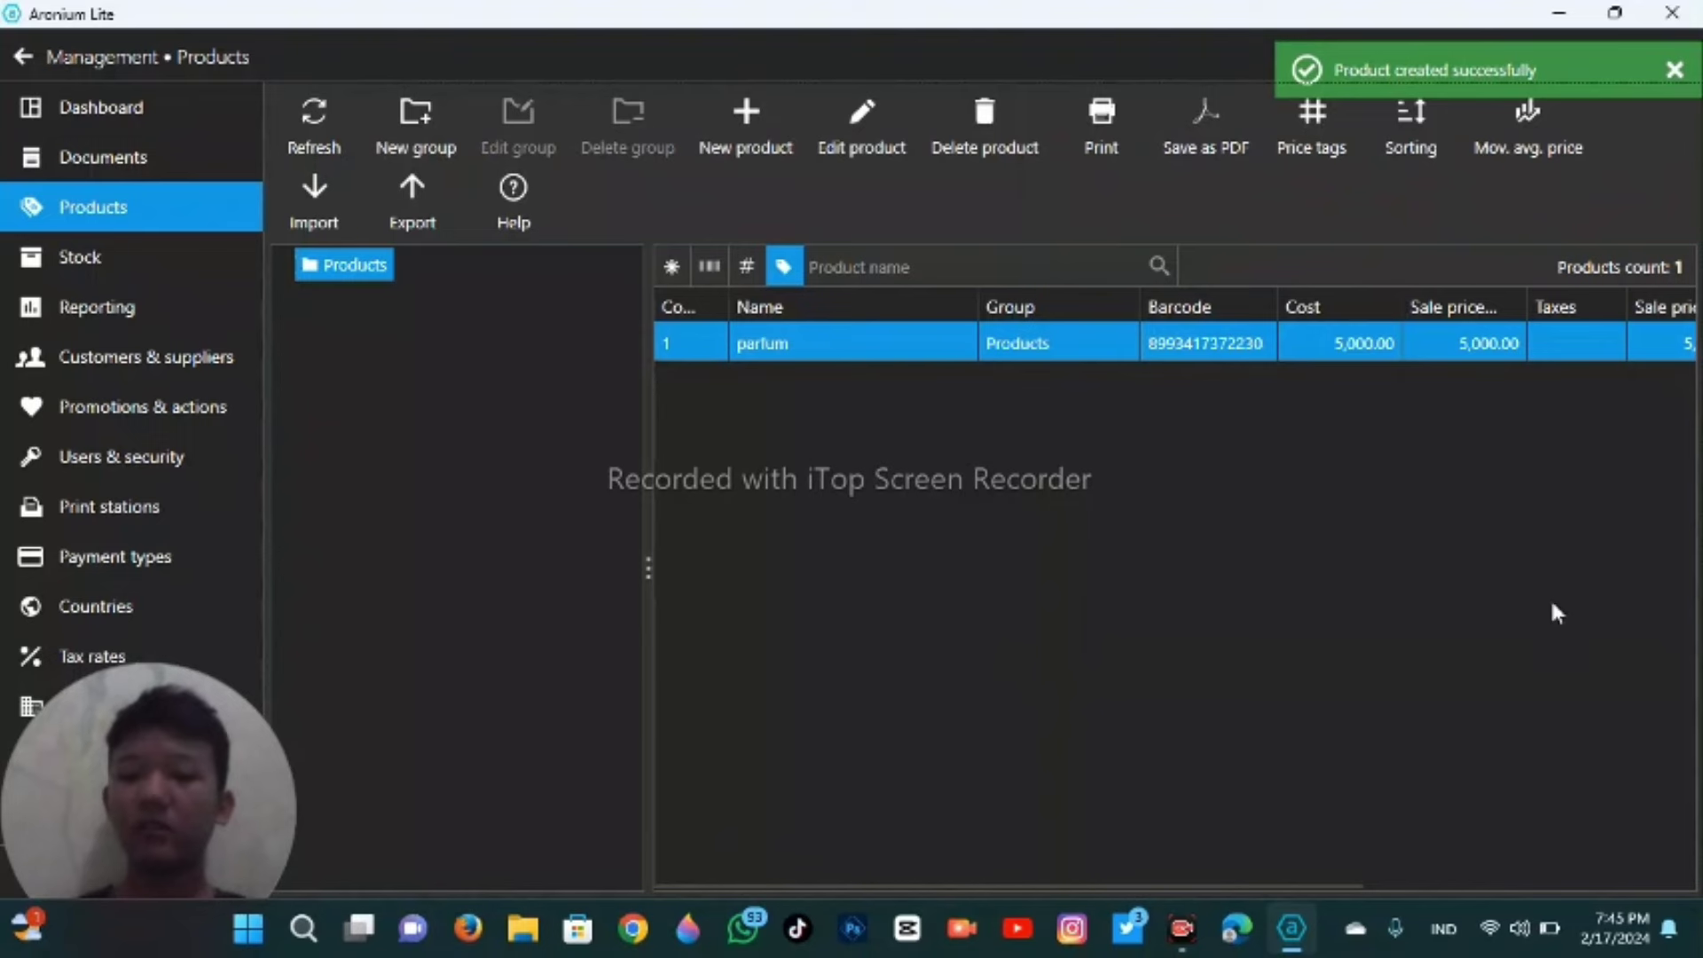
pyautogui.click(22, 59)
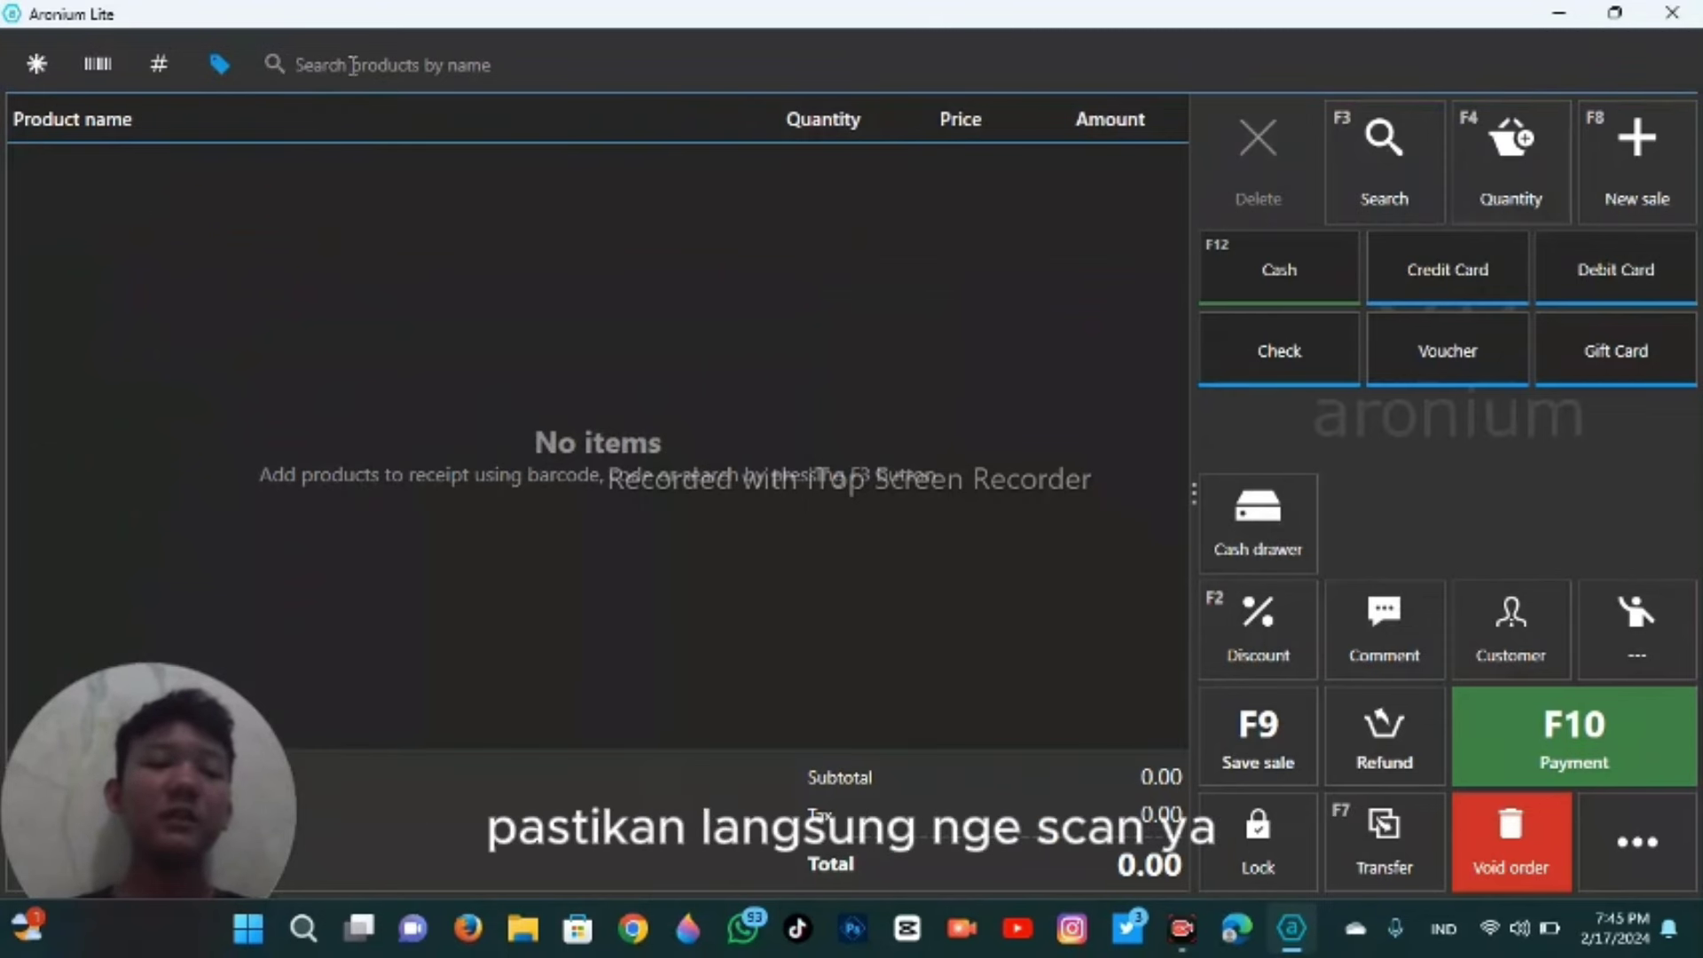
pyautogui.click(99, 66)
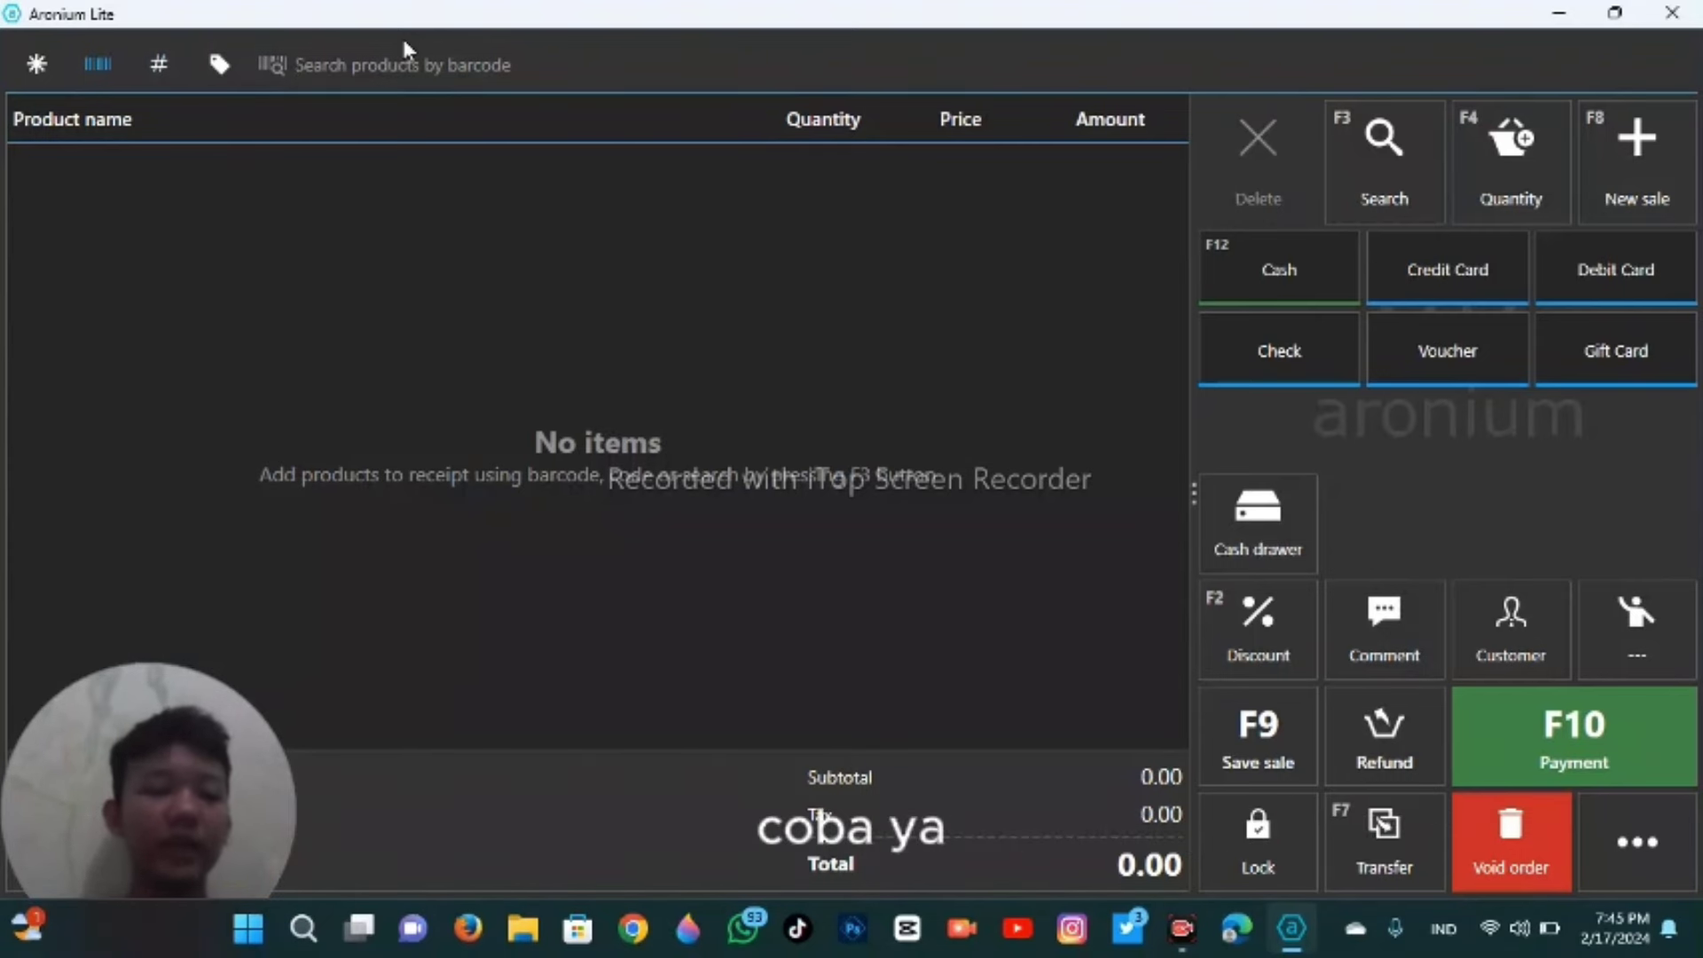
# - Scan parfum's barcode into a sale, delete the line, void the order, and close Aronium
pyautogui.write('8993')
pyautogui.press('Return')
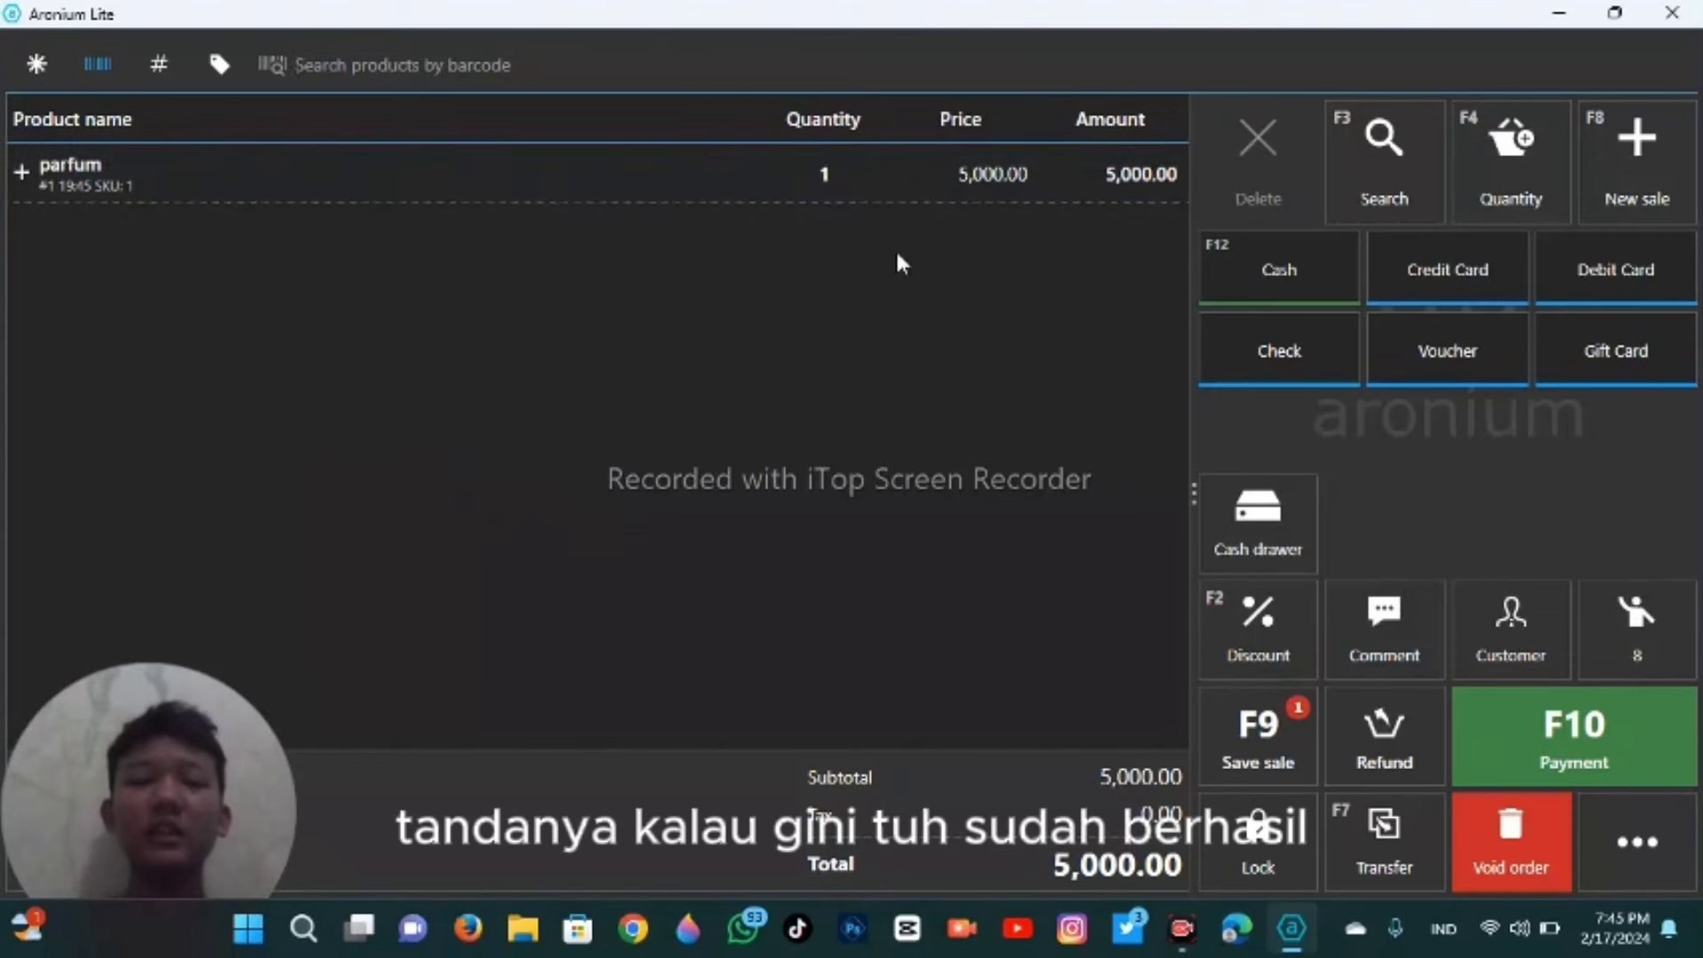
pyautogui.click(790, 185)
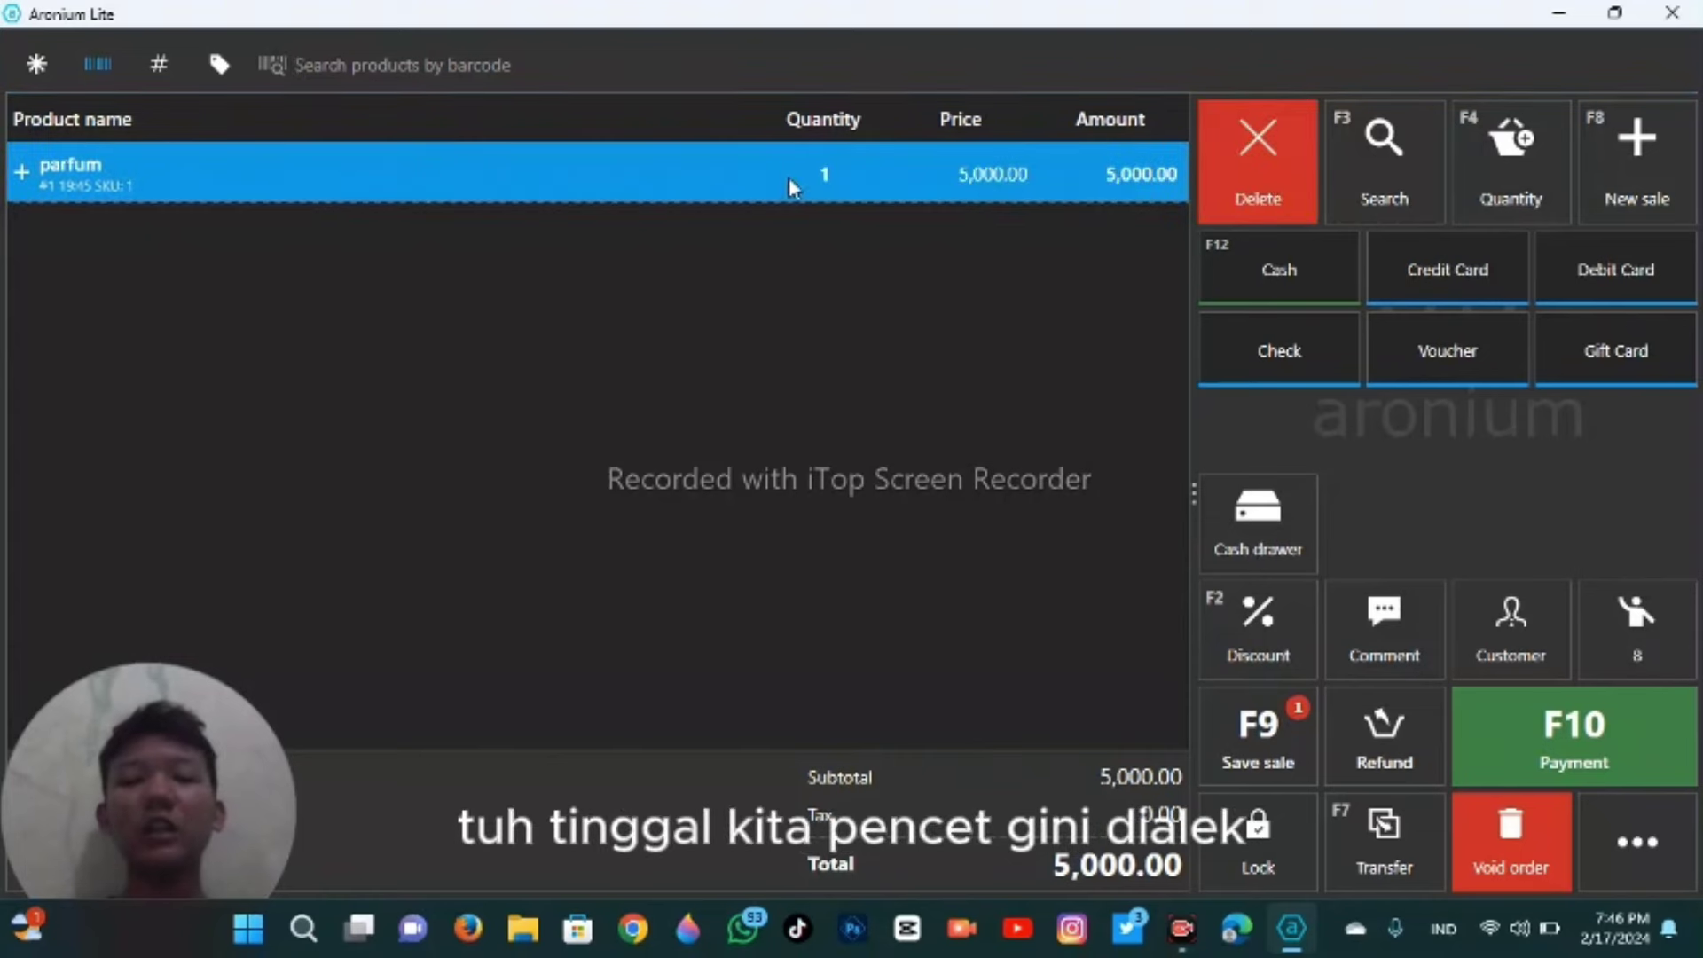
pyautogui.click(1259, 144)
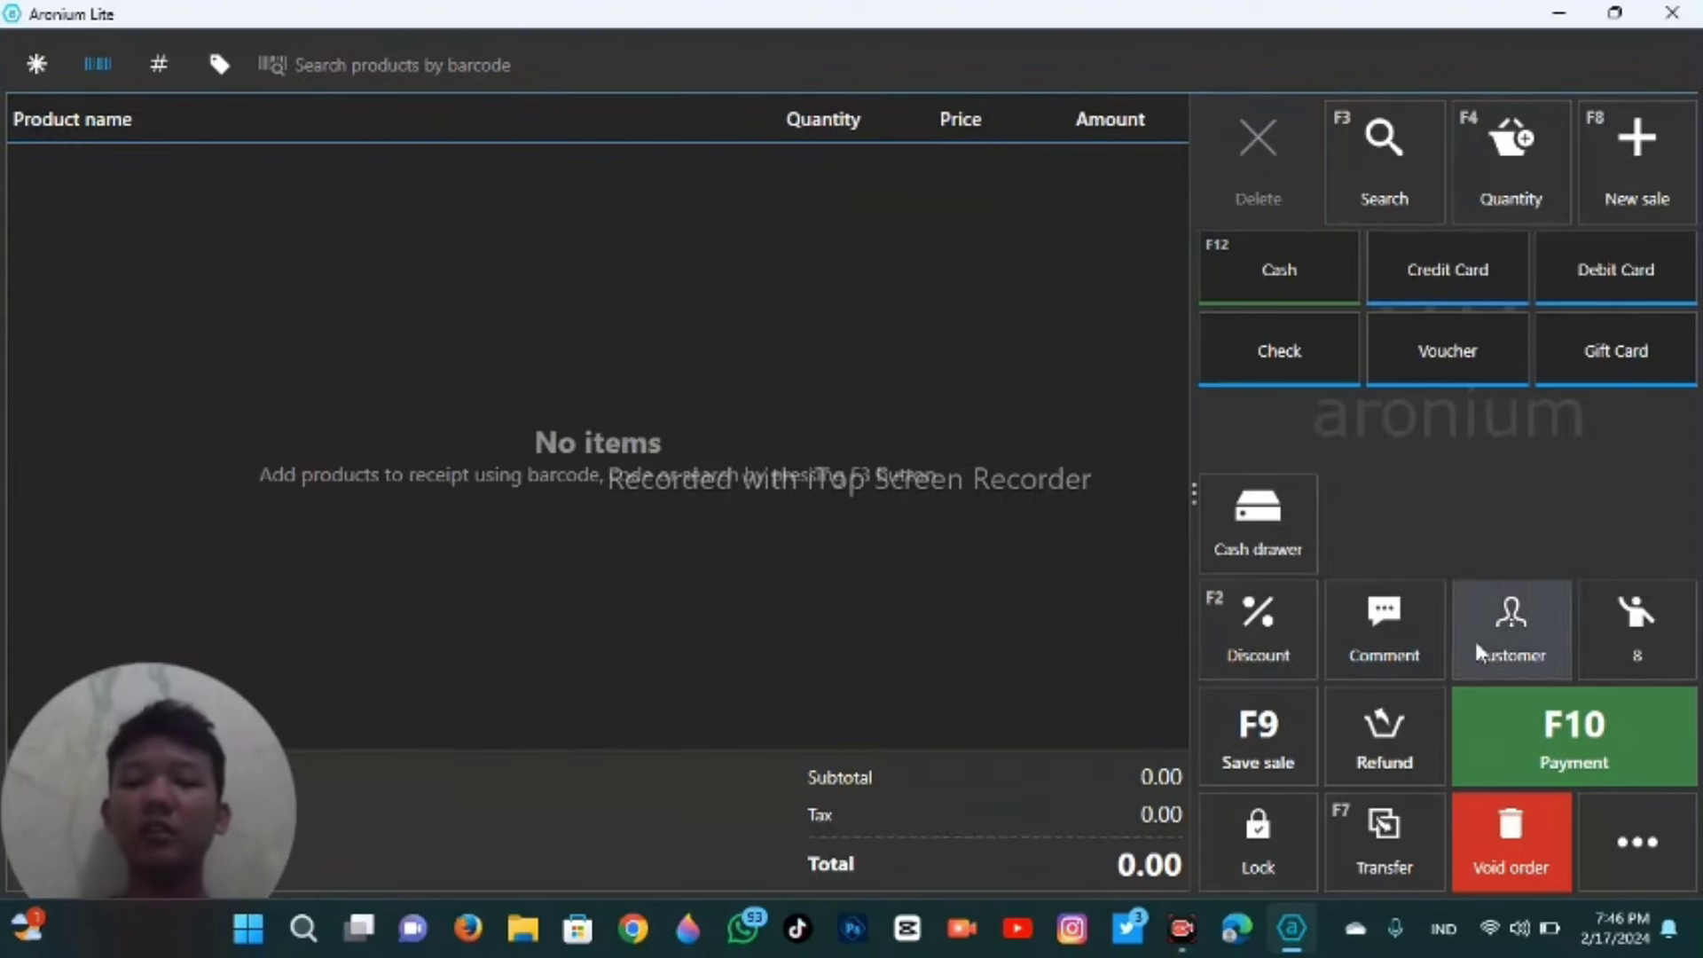
pyautogui.click(1506, 824)
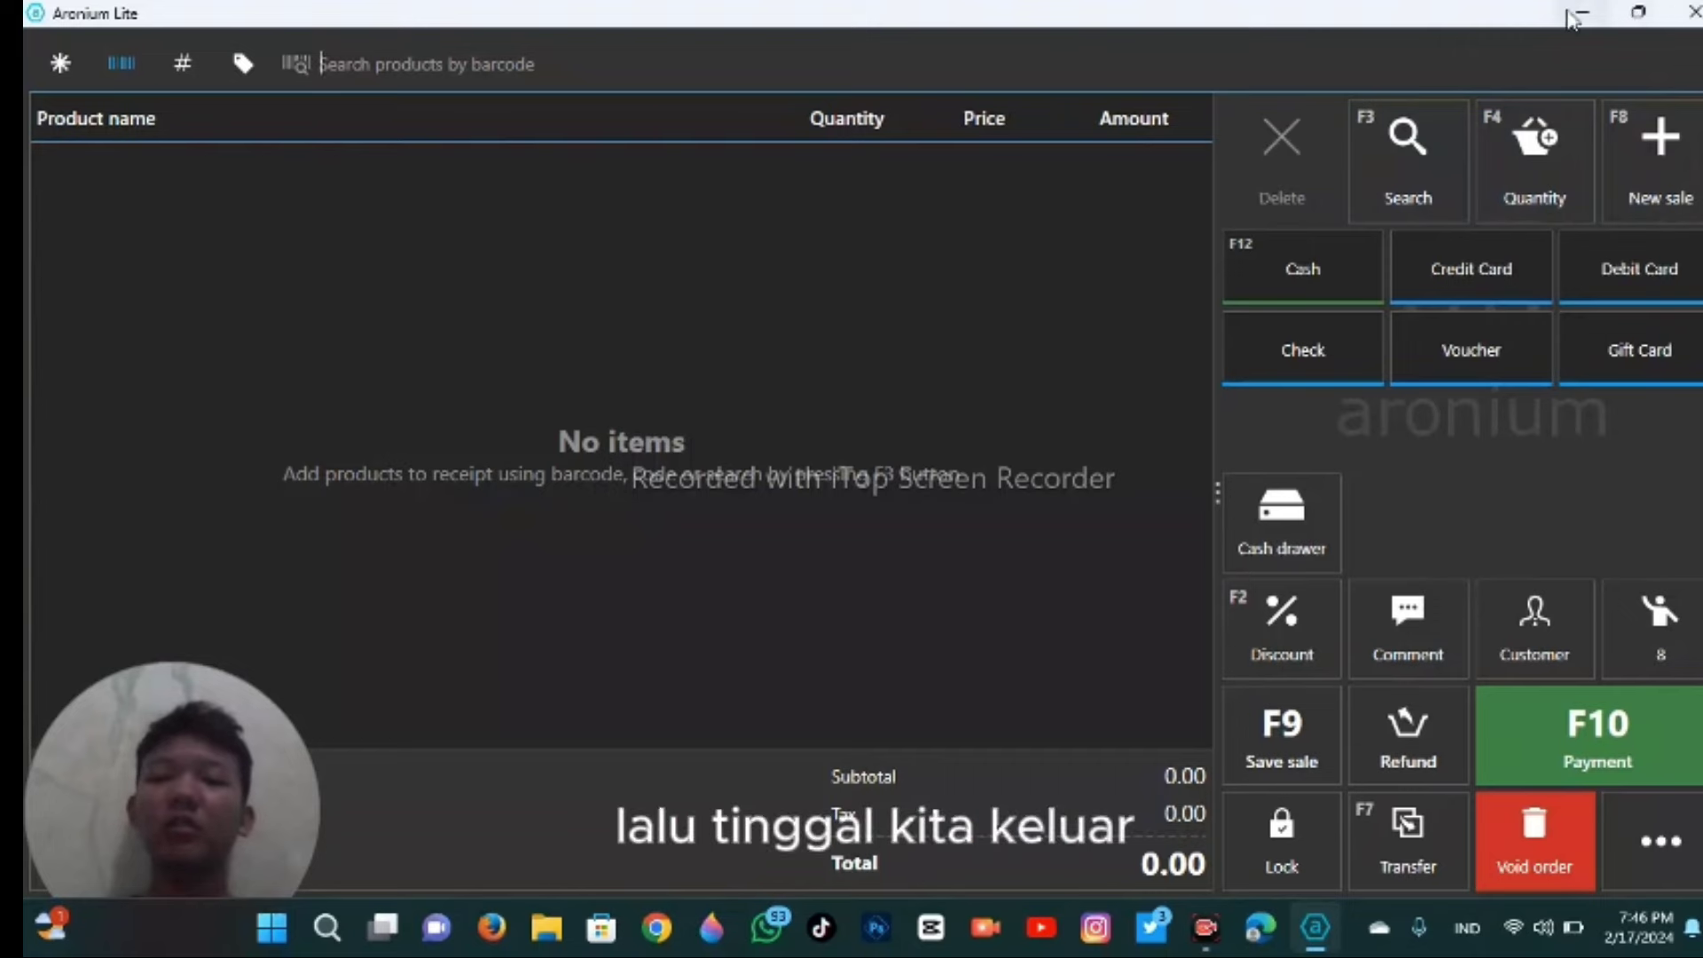
pyautogui.click(1692, 13)
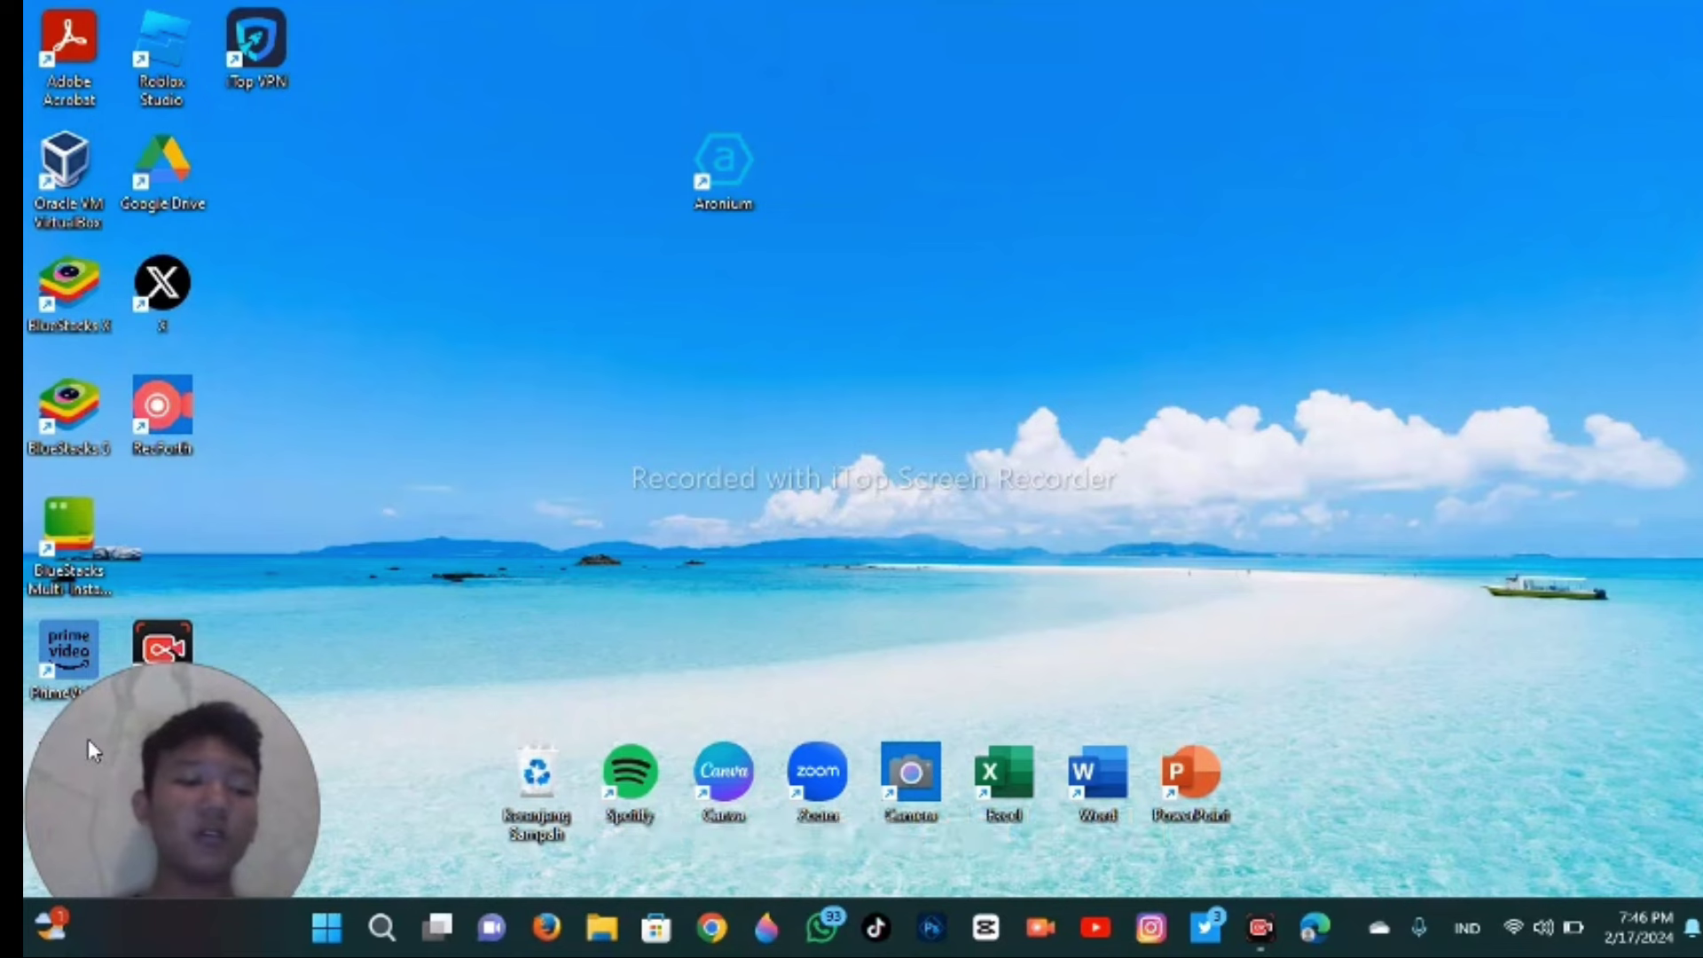
pyautogui.moveTo(88, 738); pyautogui.dragTo(332, 556)
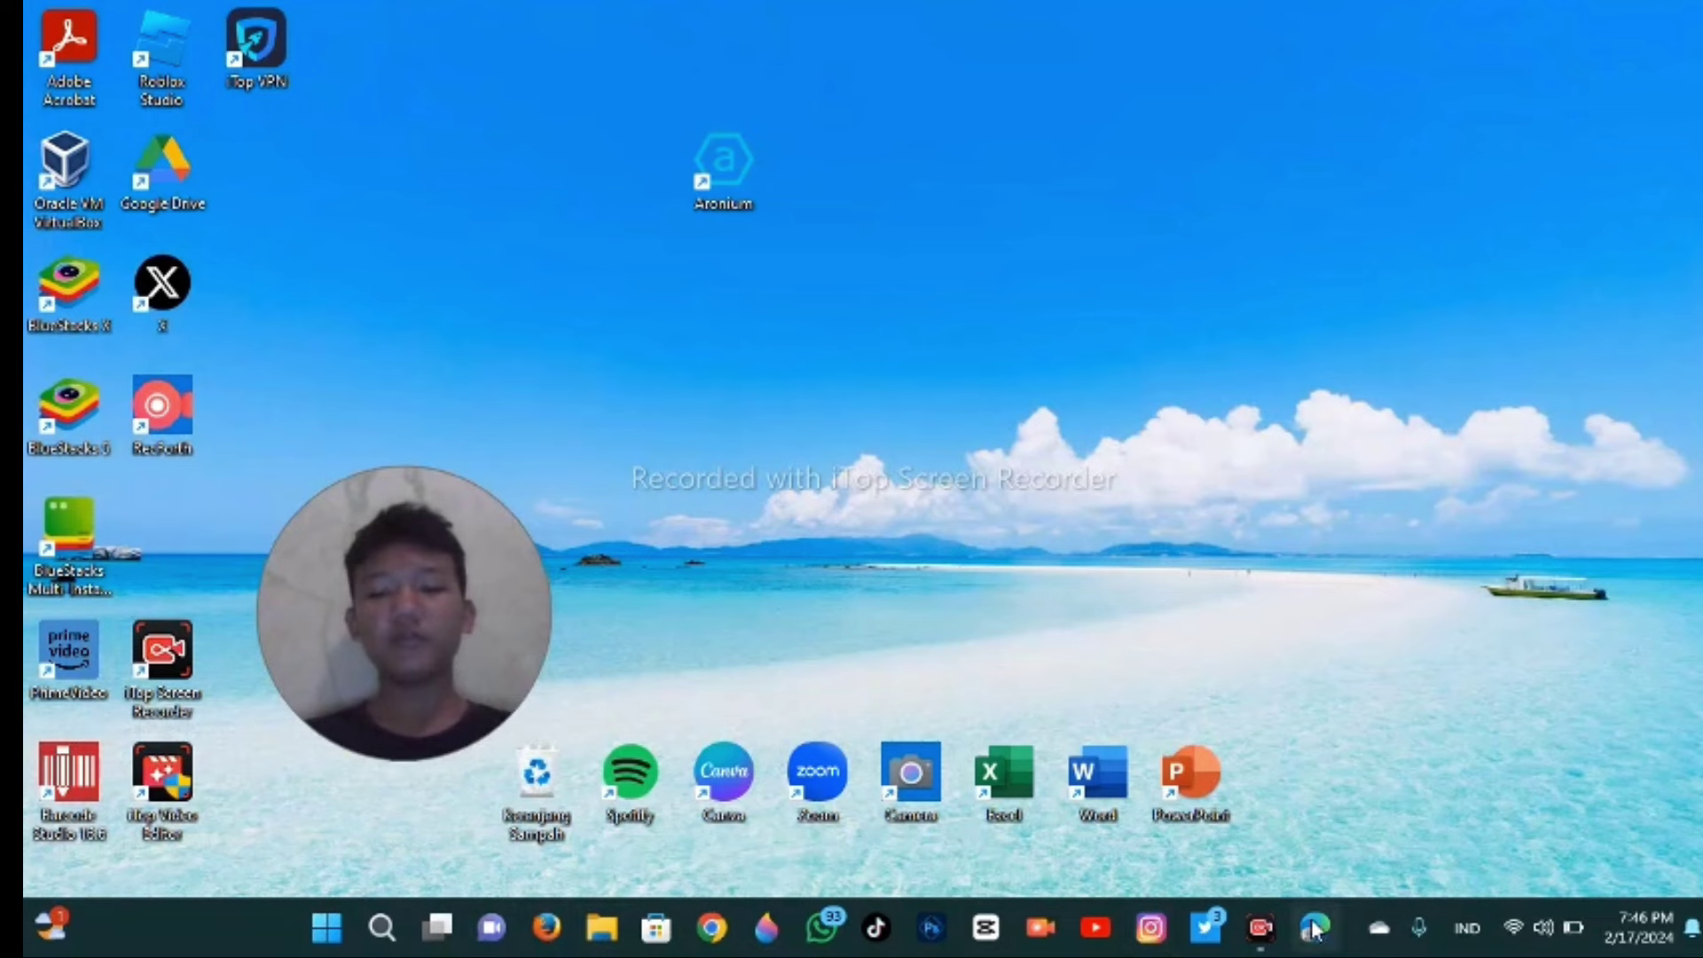
pyautogui.click(722, 933)
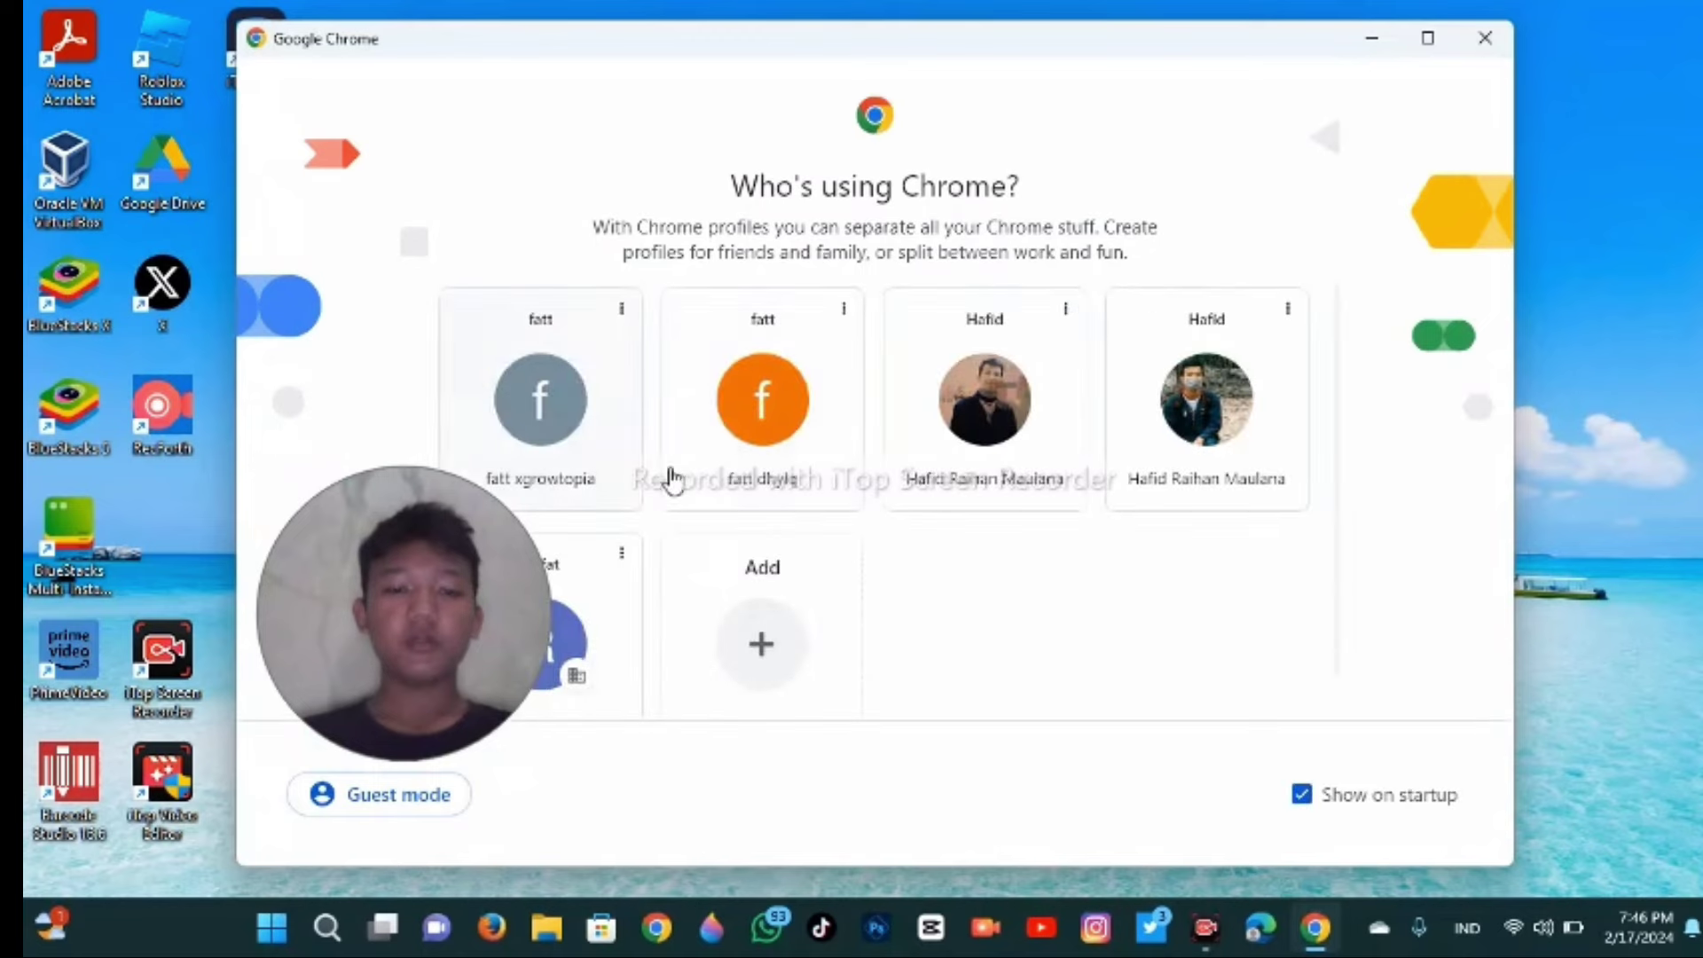
pyautogui.click(716, 448)
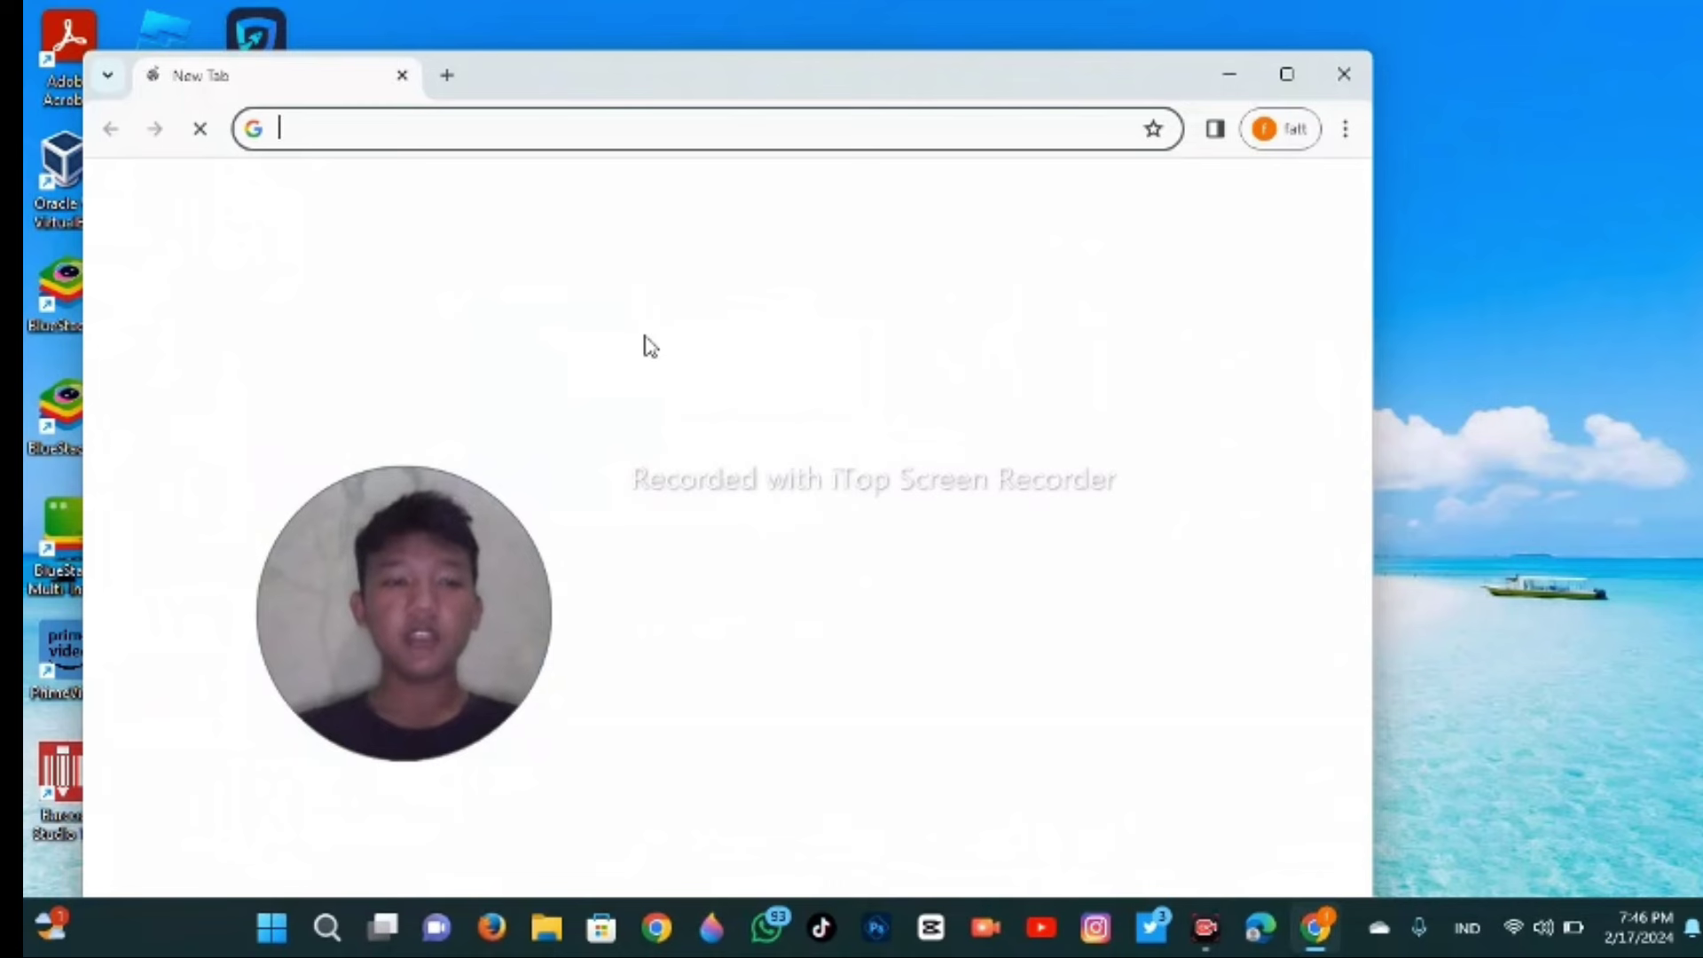
pyautogui.write('wwww')
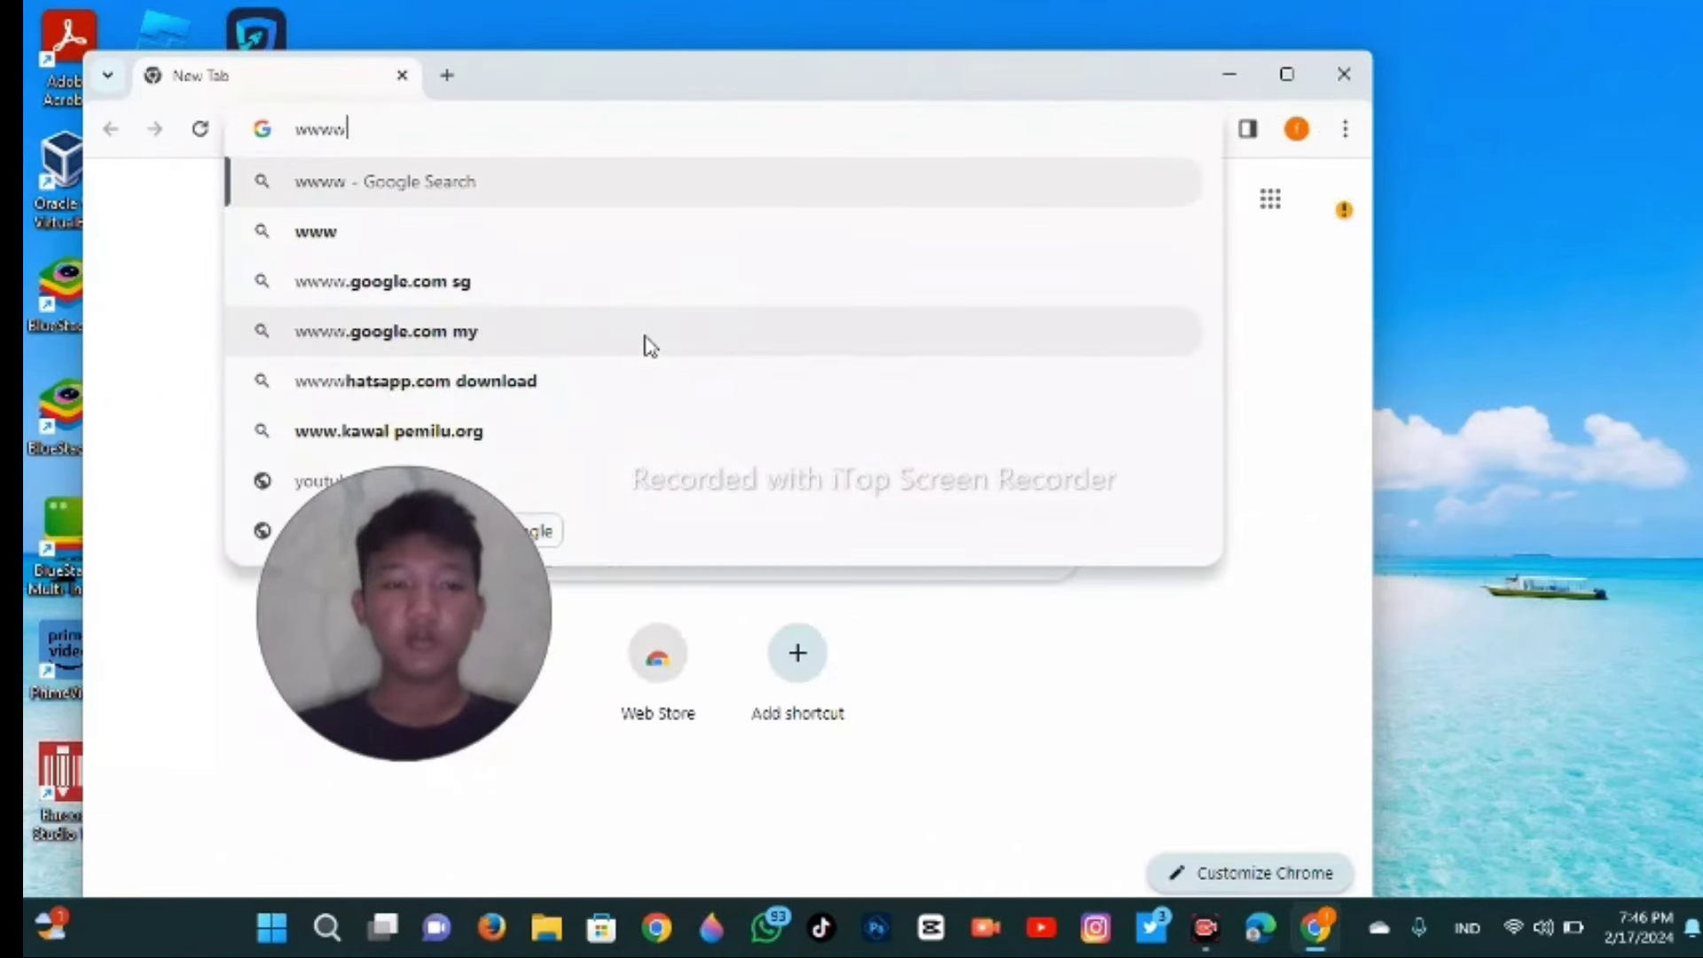
pyautogui.press('BackSpace')
pyautogui.write('.ba')
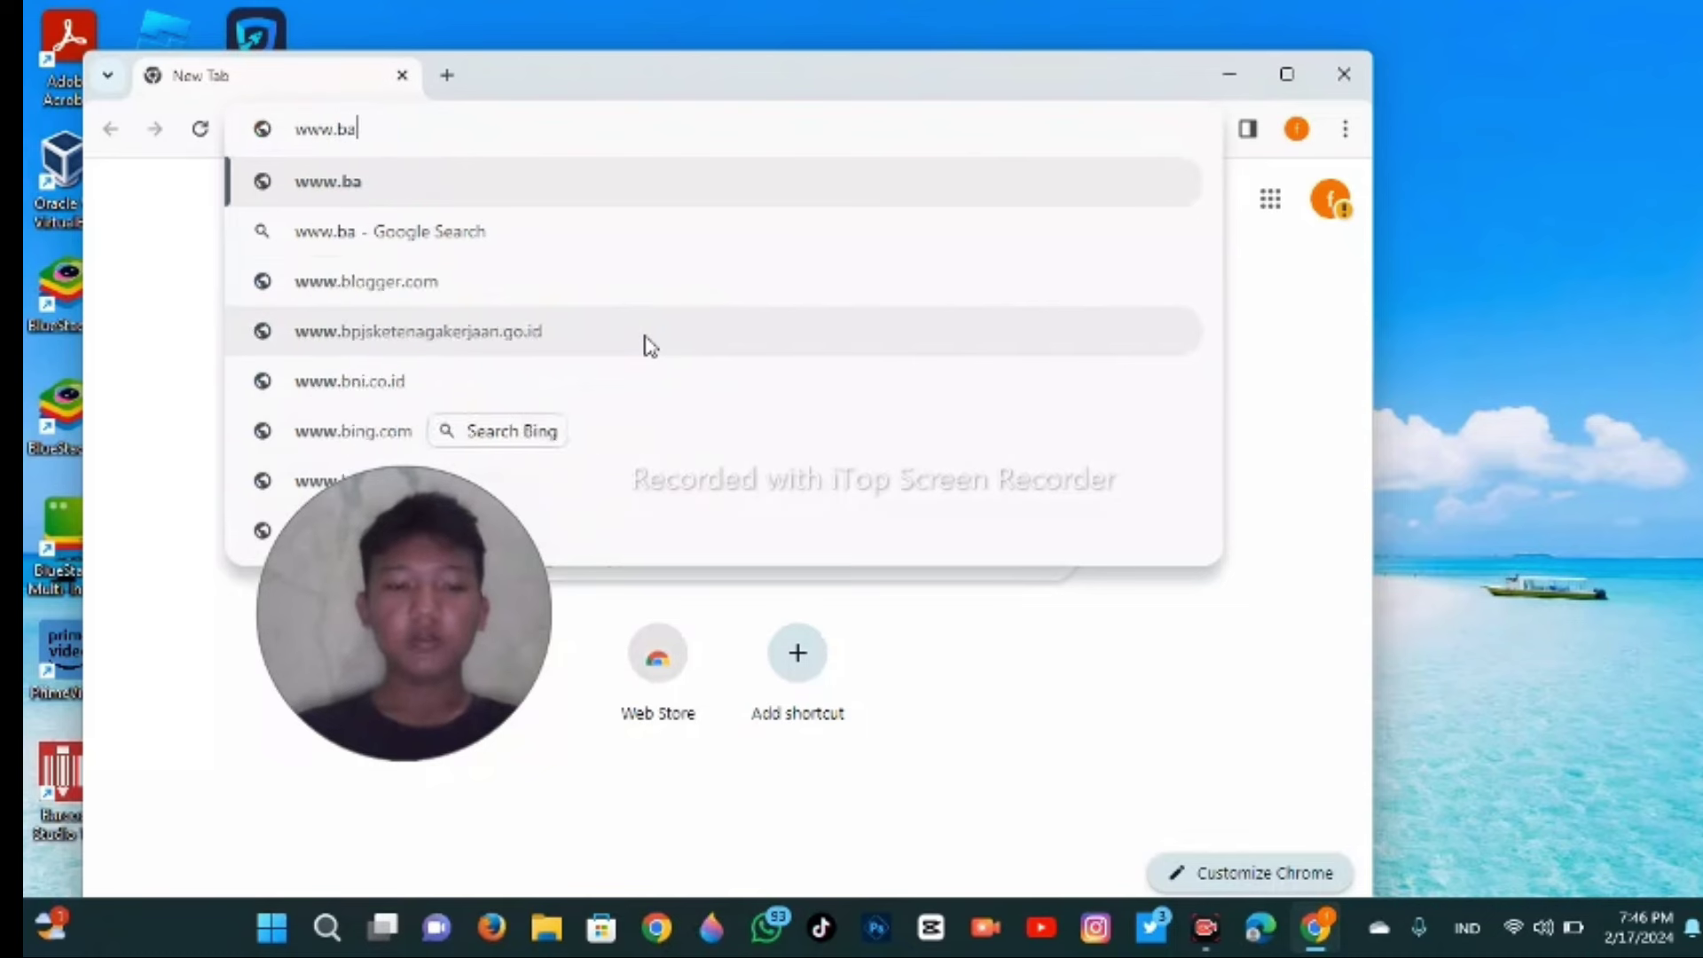
pyautogui.write('rc')
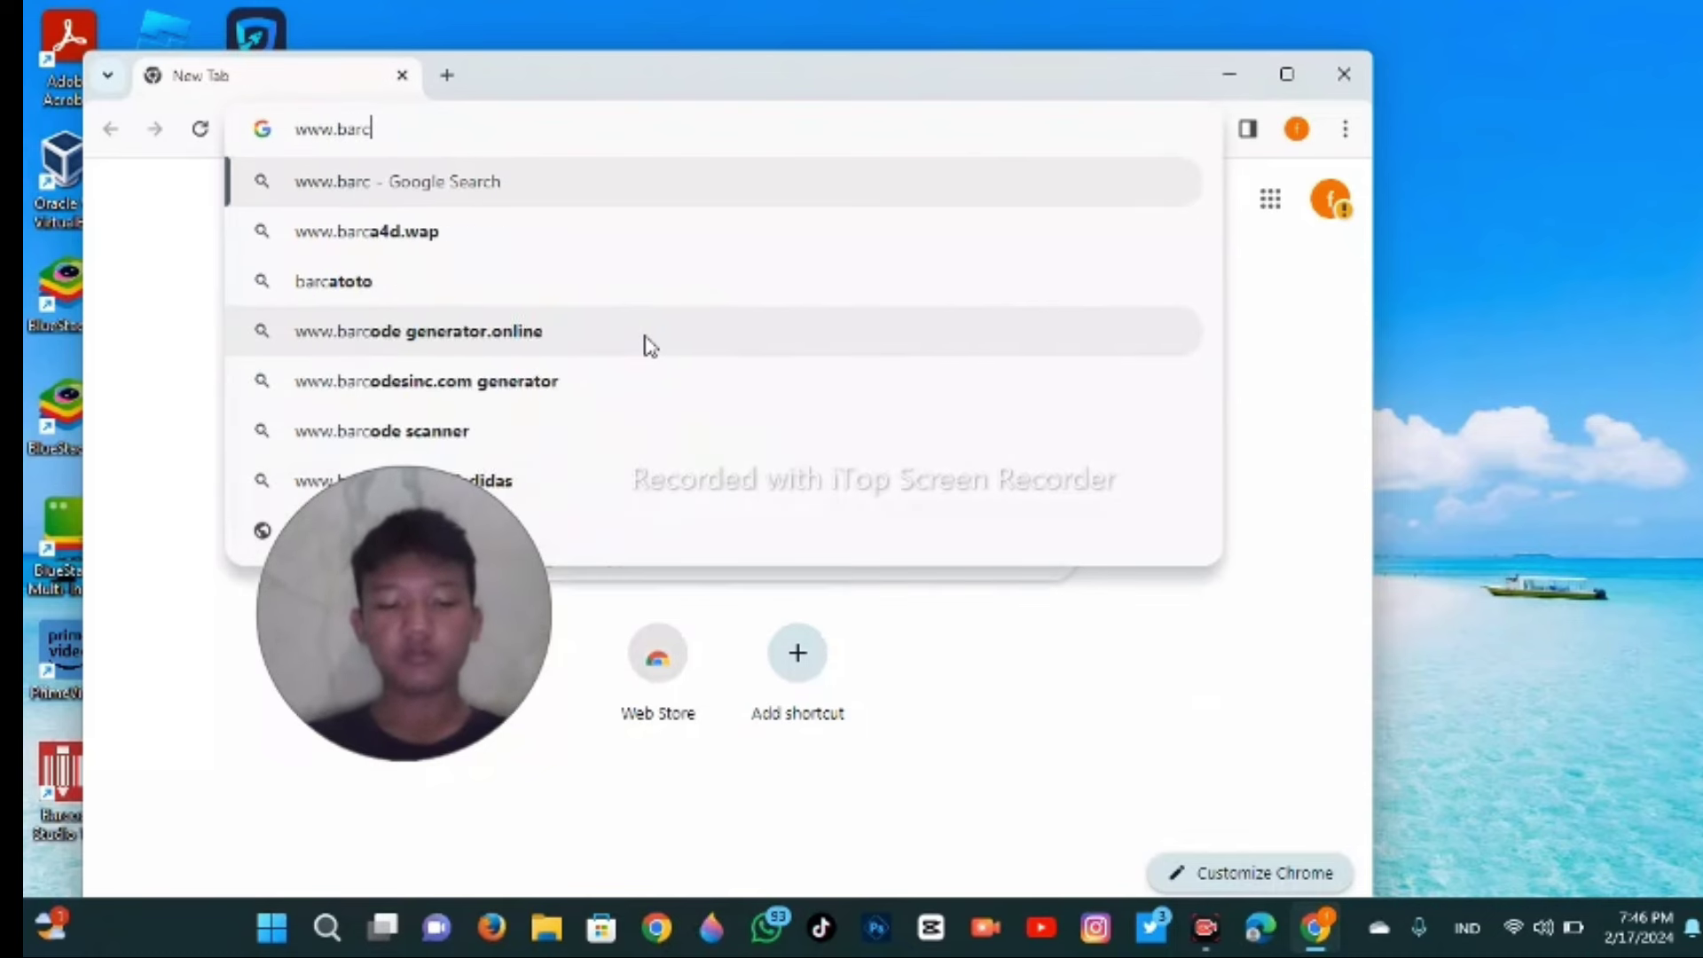
pyautogui.write('ode studia')
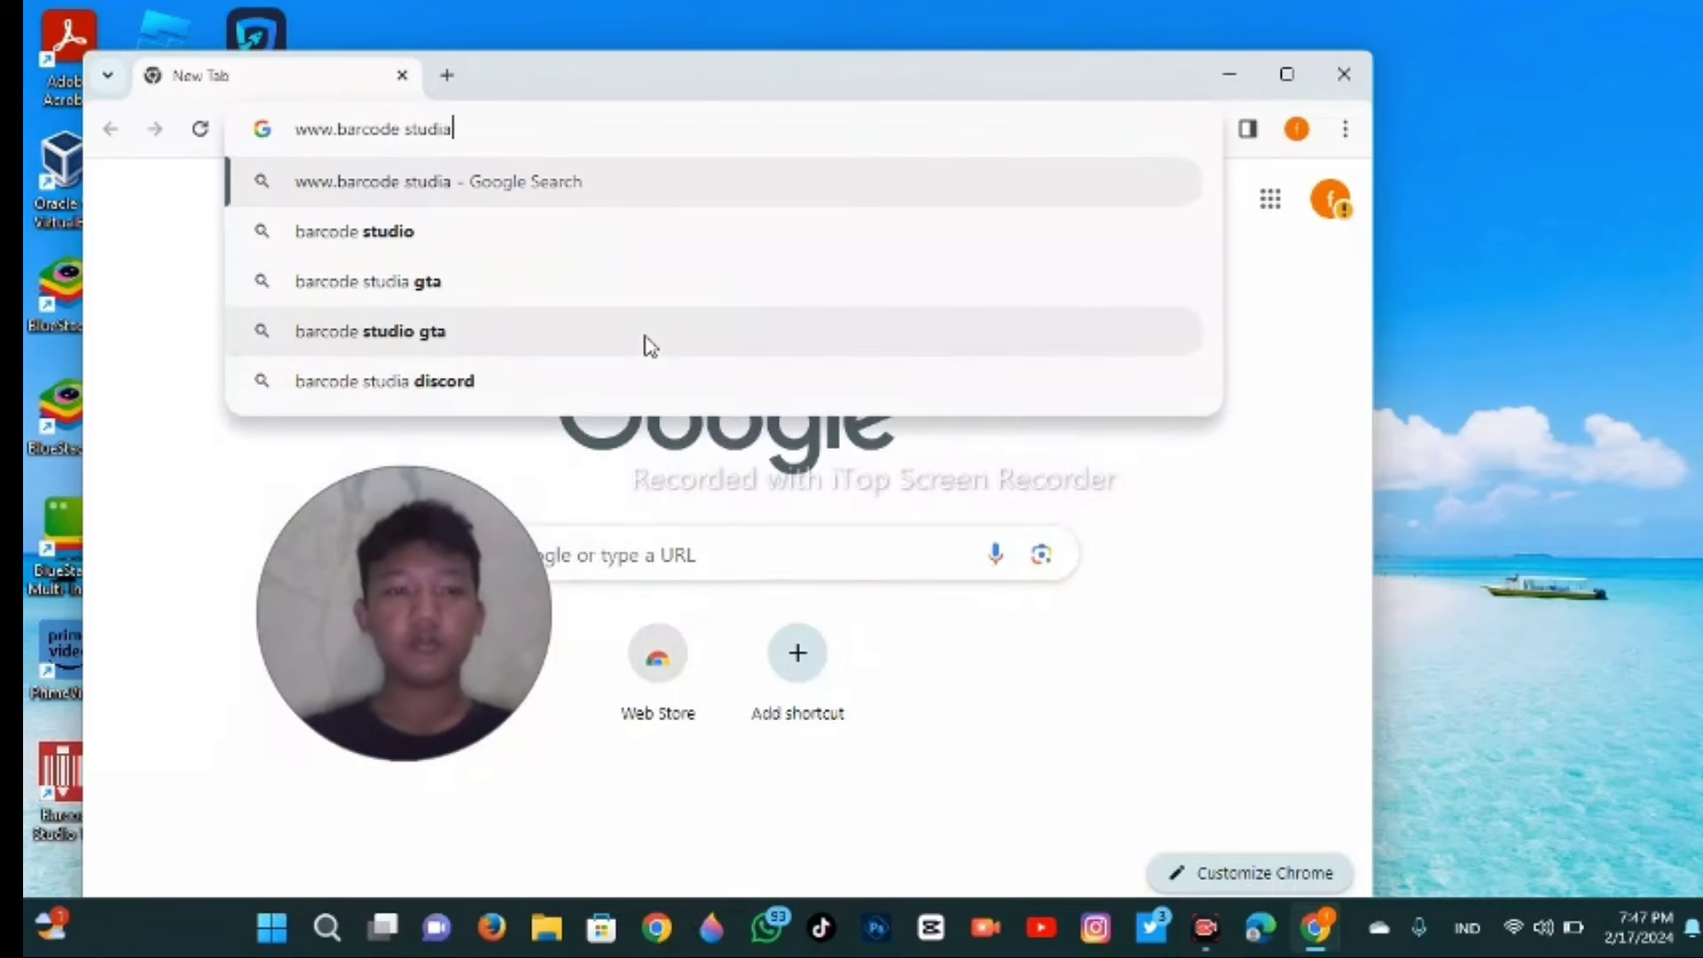
pyautogui.press('BackSpace')
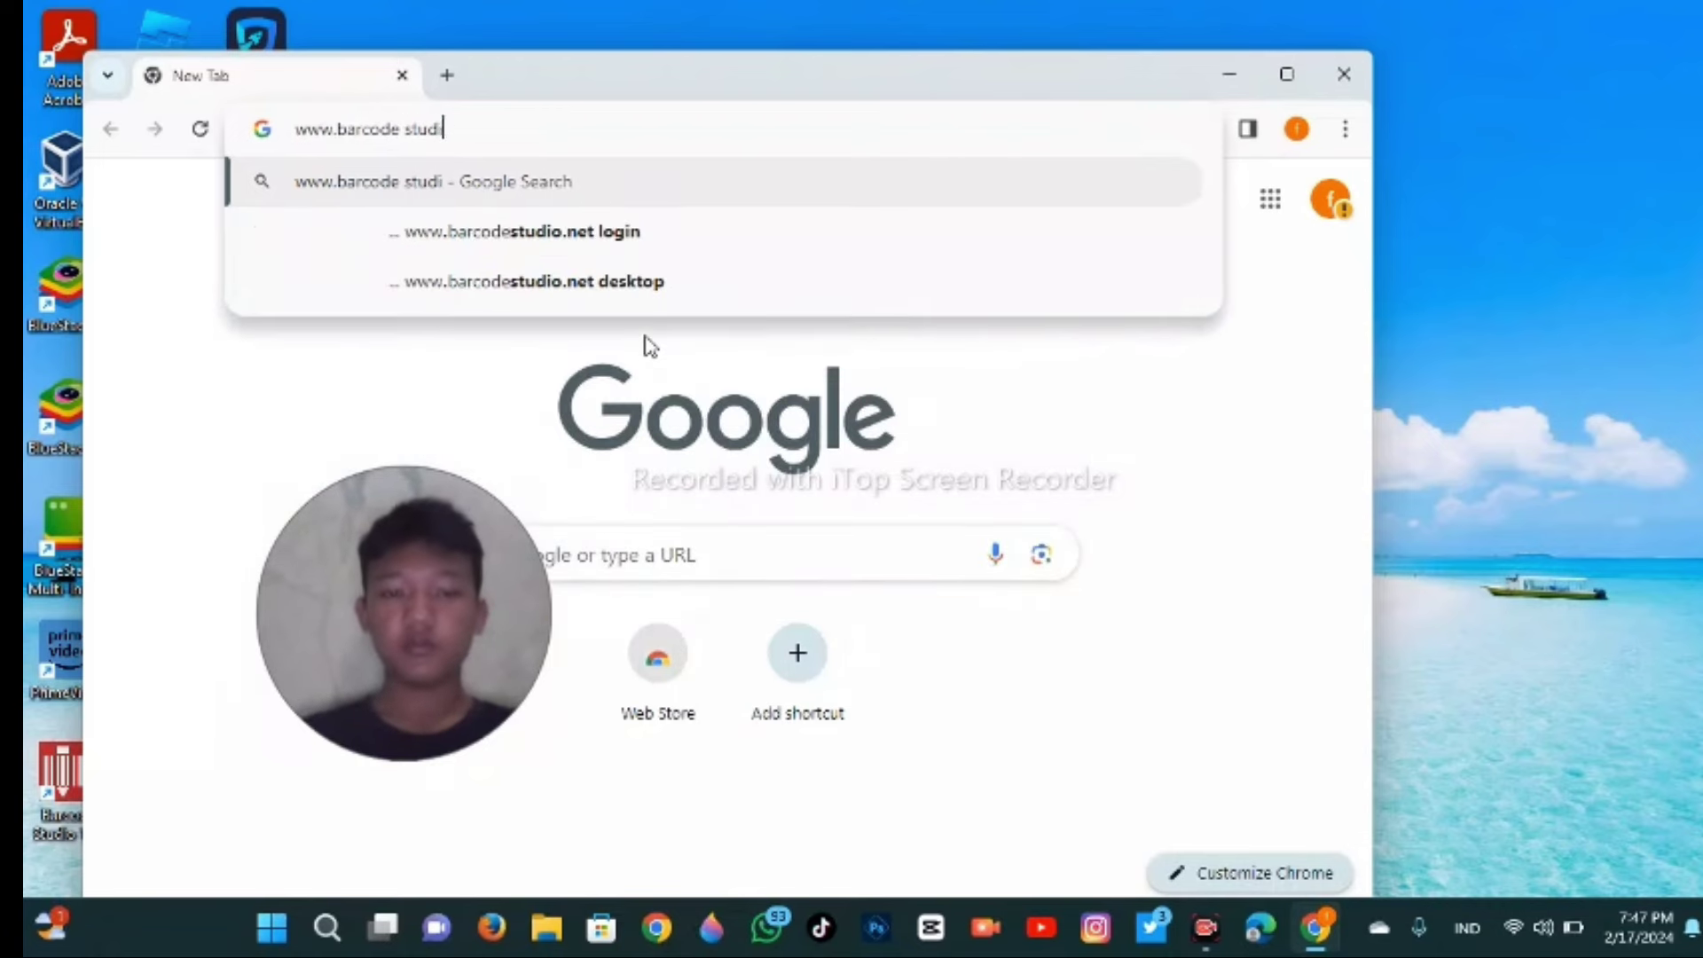
pyautogui.write('o')
pyautogui.press('BackSpace')
pyautogui.press('Return')
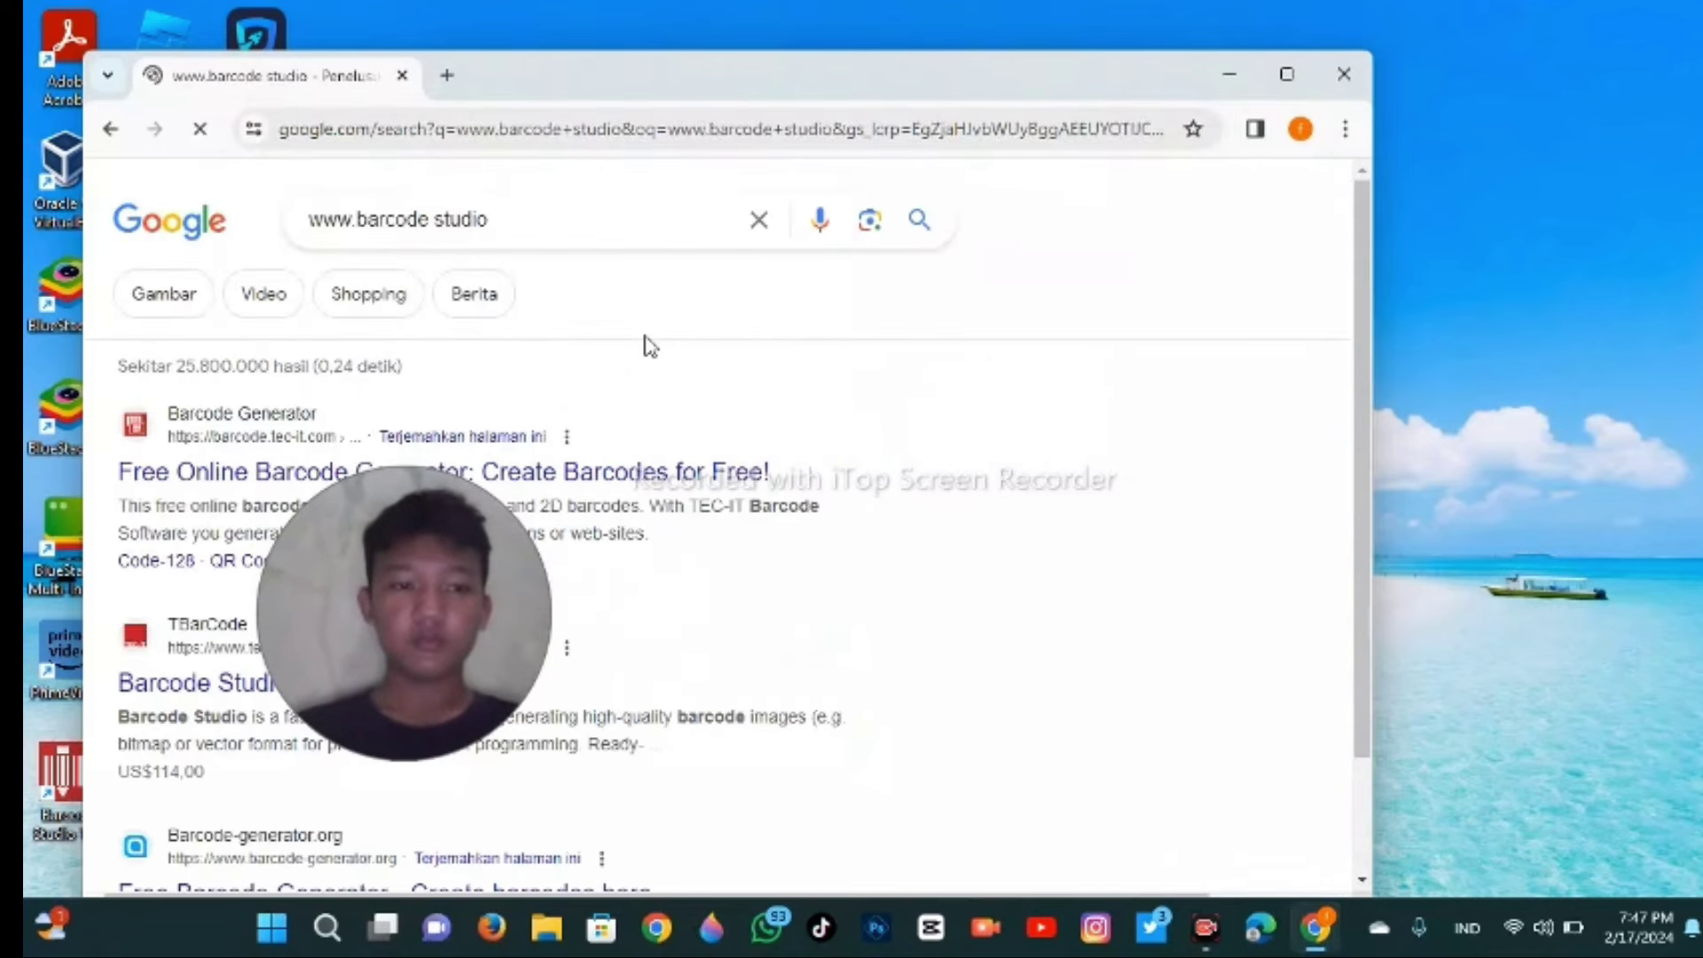
pyautogui.scroll(-2, 650, 346)
pyautogui.scroll(-1, 577, 364)
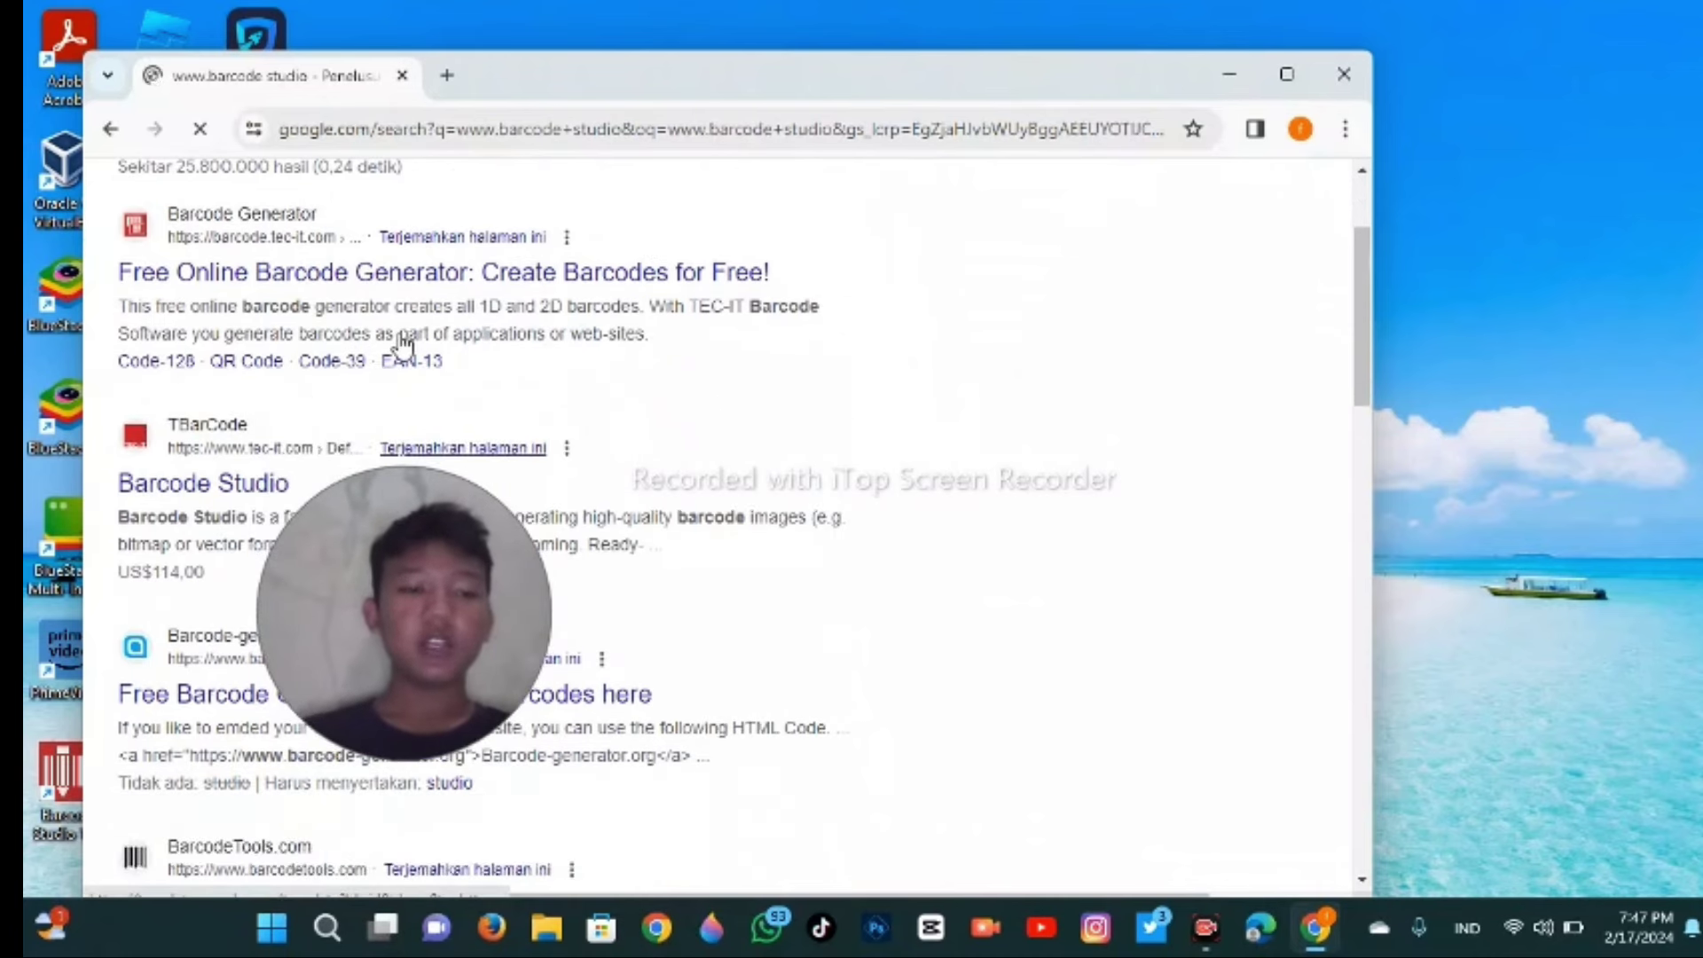
# - Browse the TEC-IT free online barcode generator page, then close Chrome
pyautogui.click(393, 282)
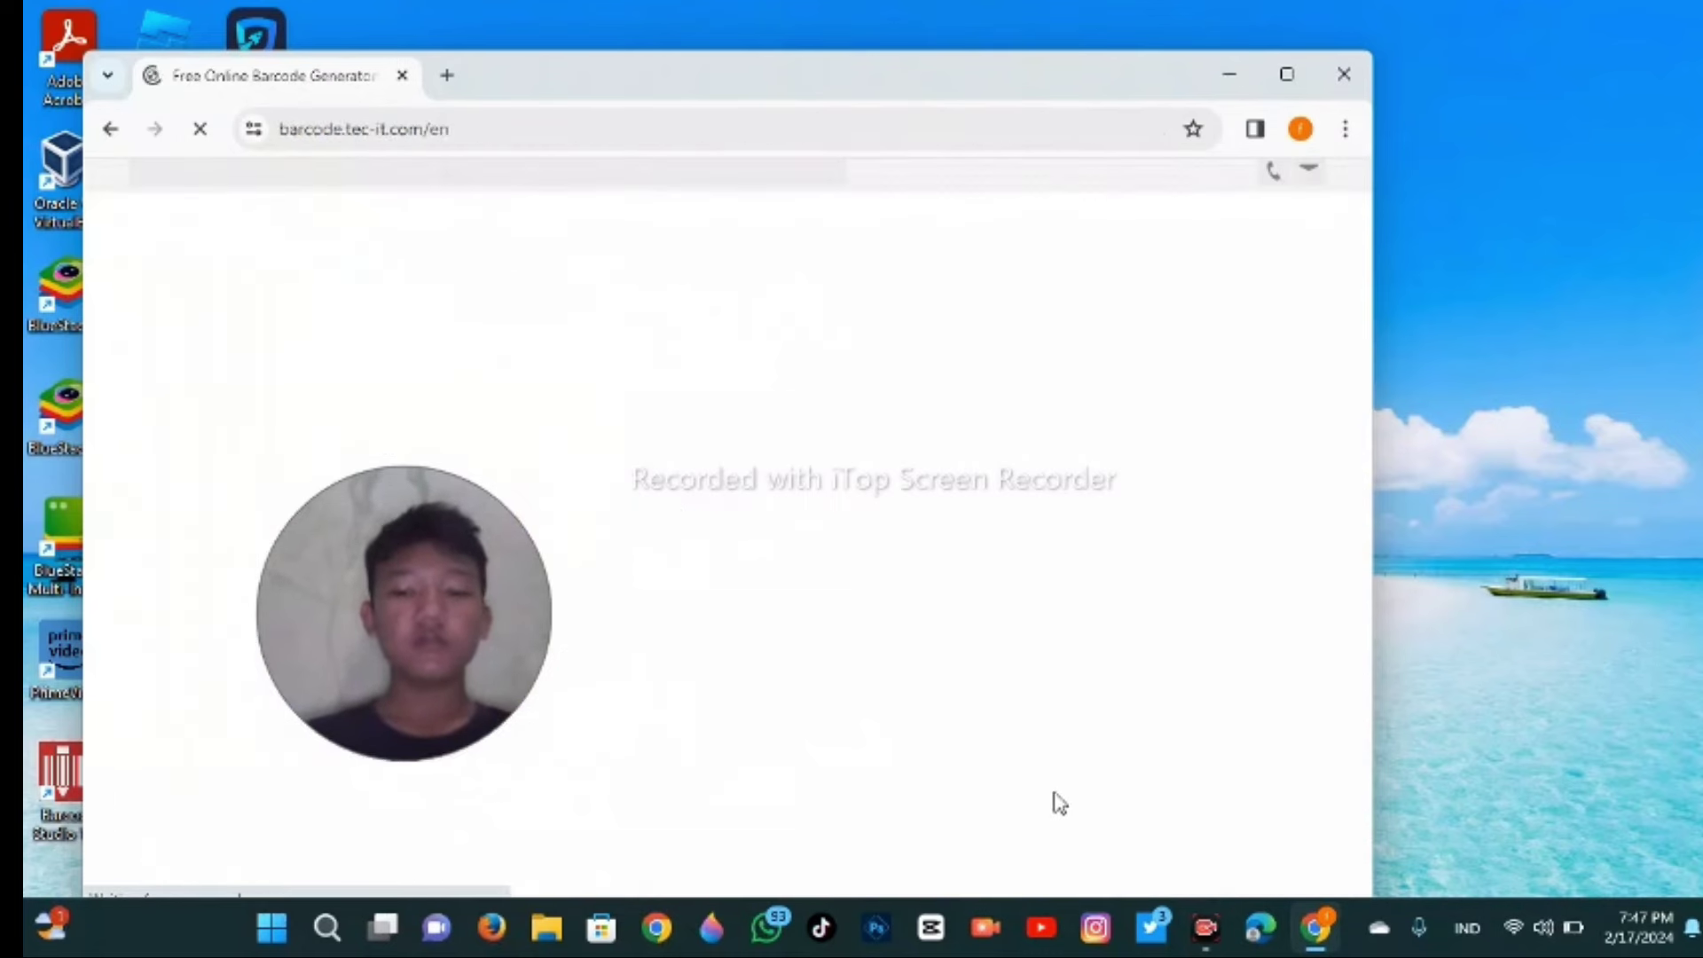
pyautogui.scroll(-1, 955, 743)
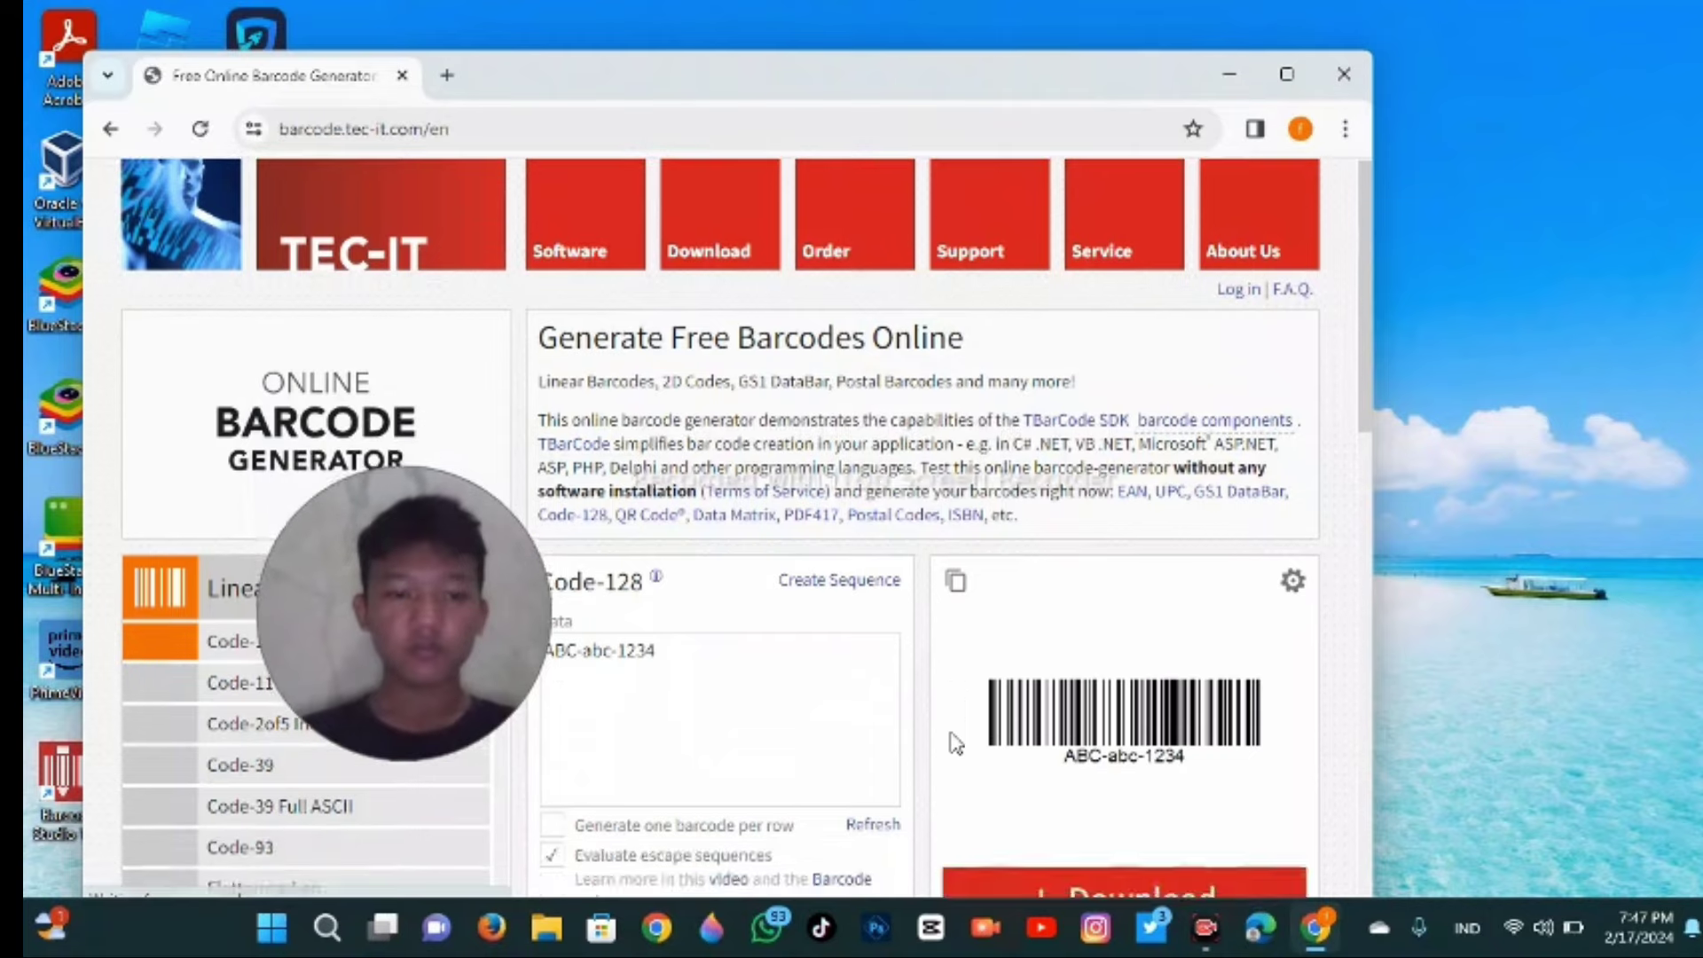
pyautogui.scroll(-2, 955, 743)
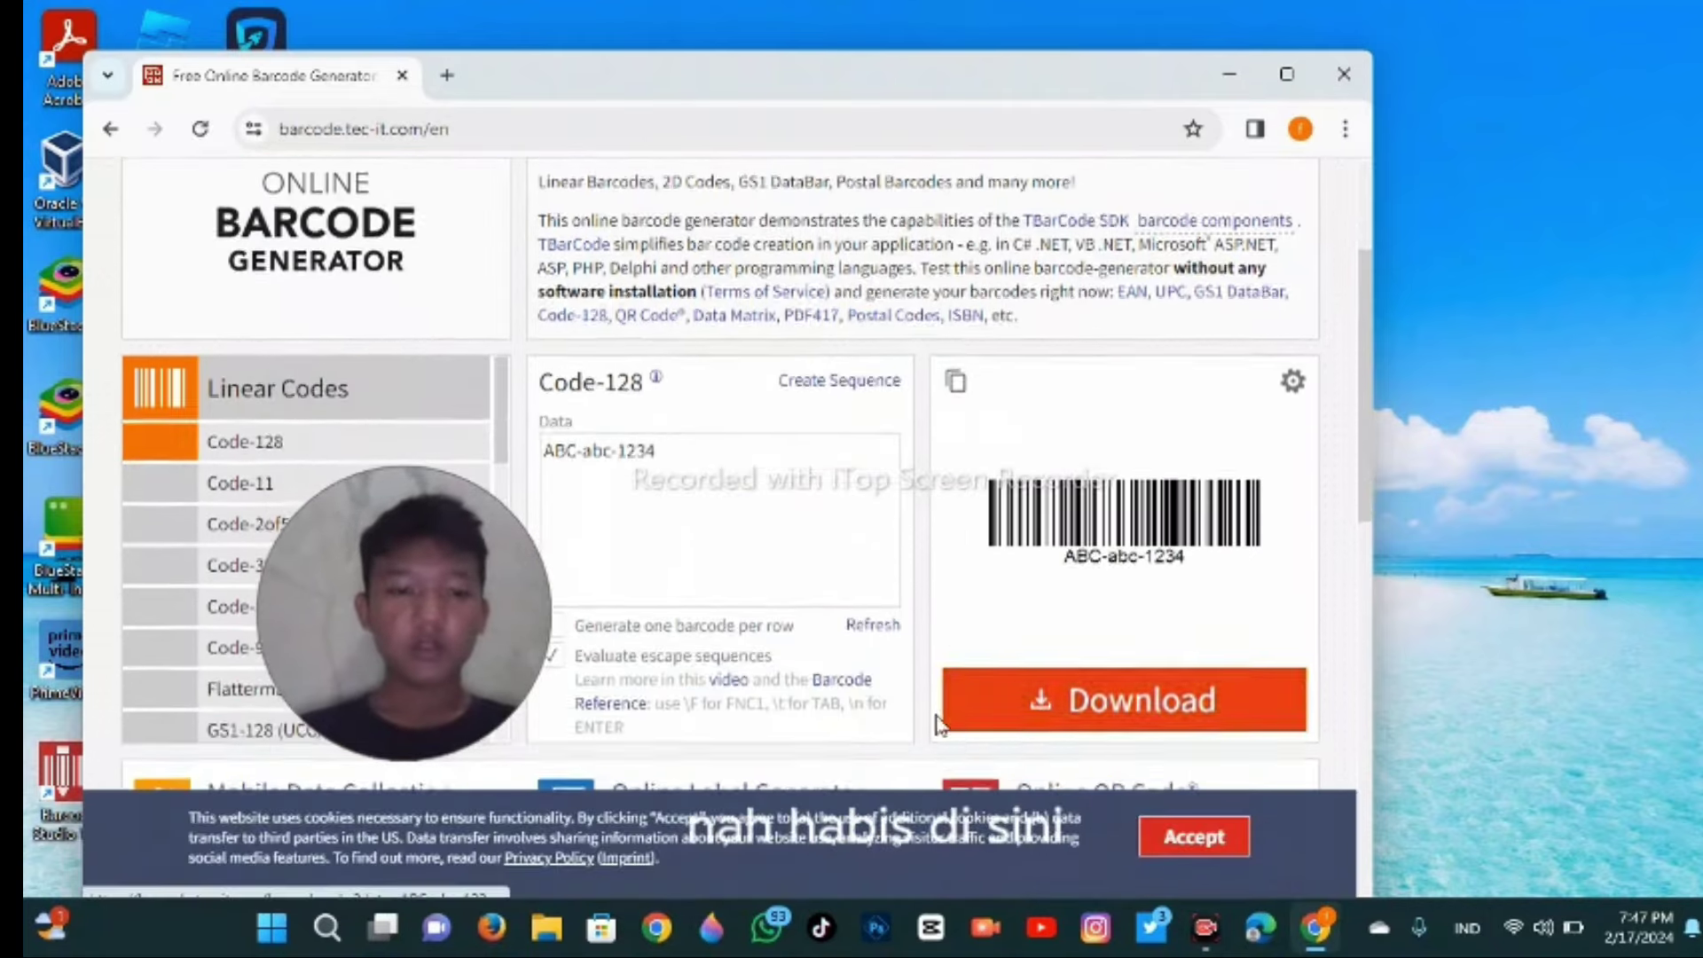
pyautogui.scroll(-12, 938, 723)
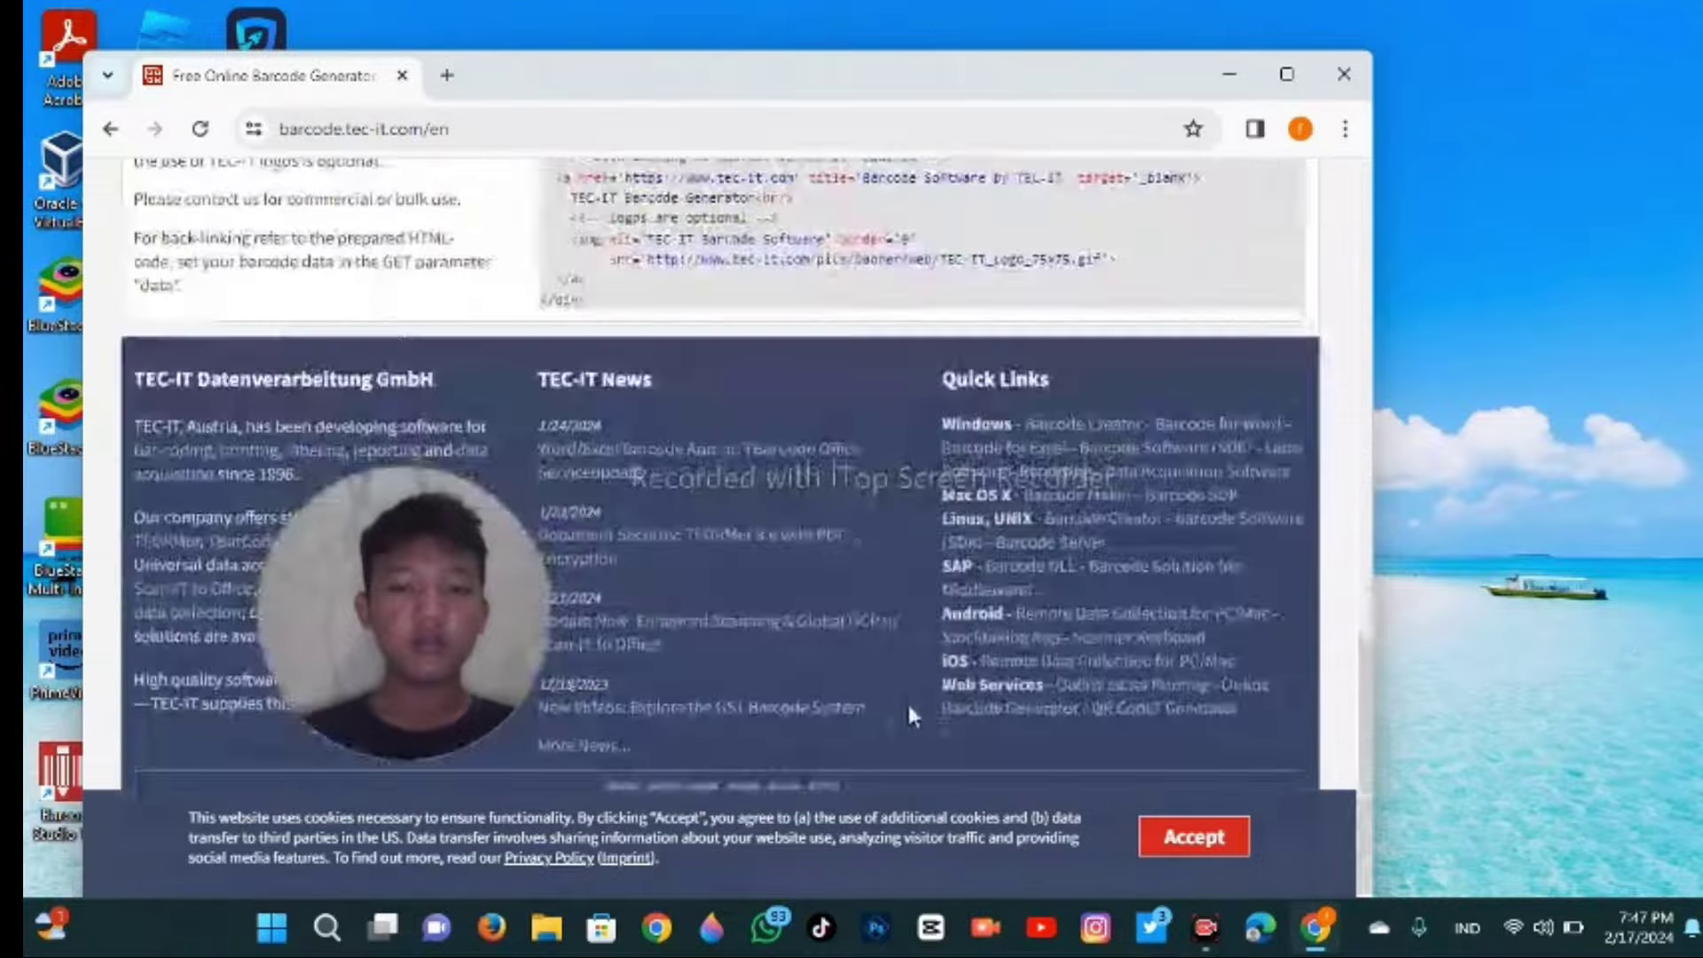
pyautogui.scroll(10, 909, 714)
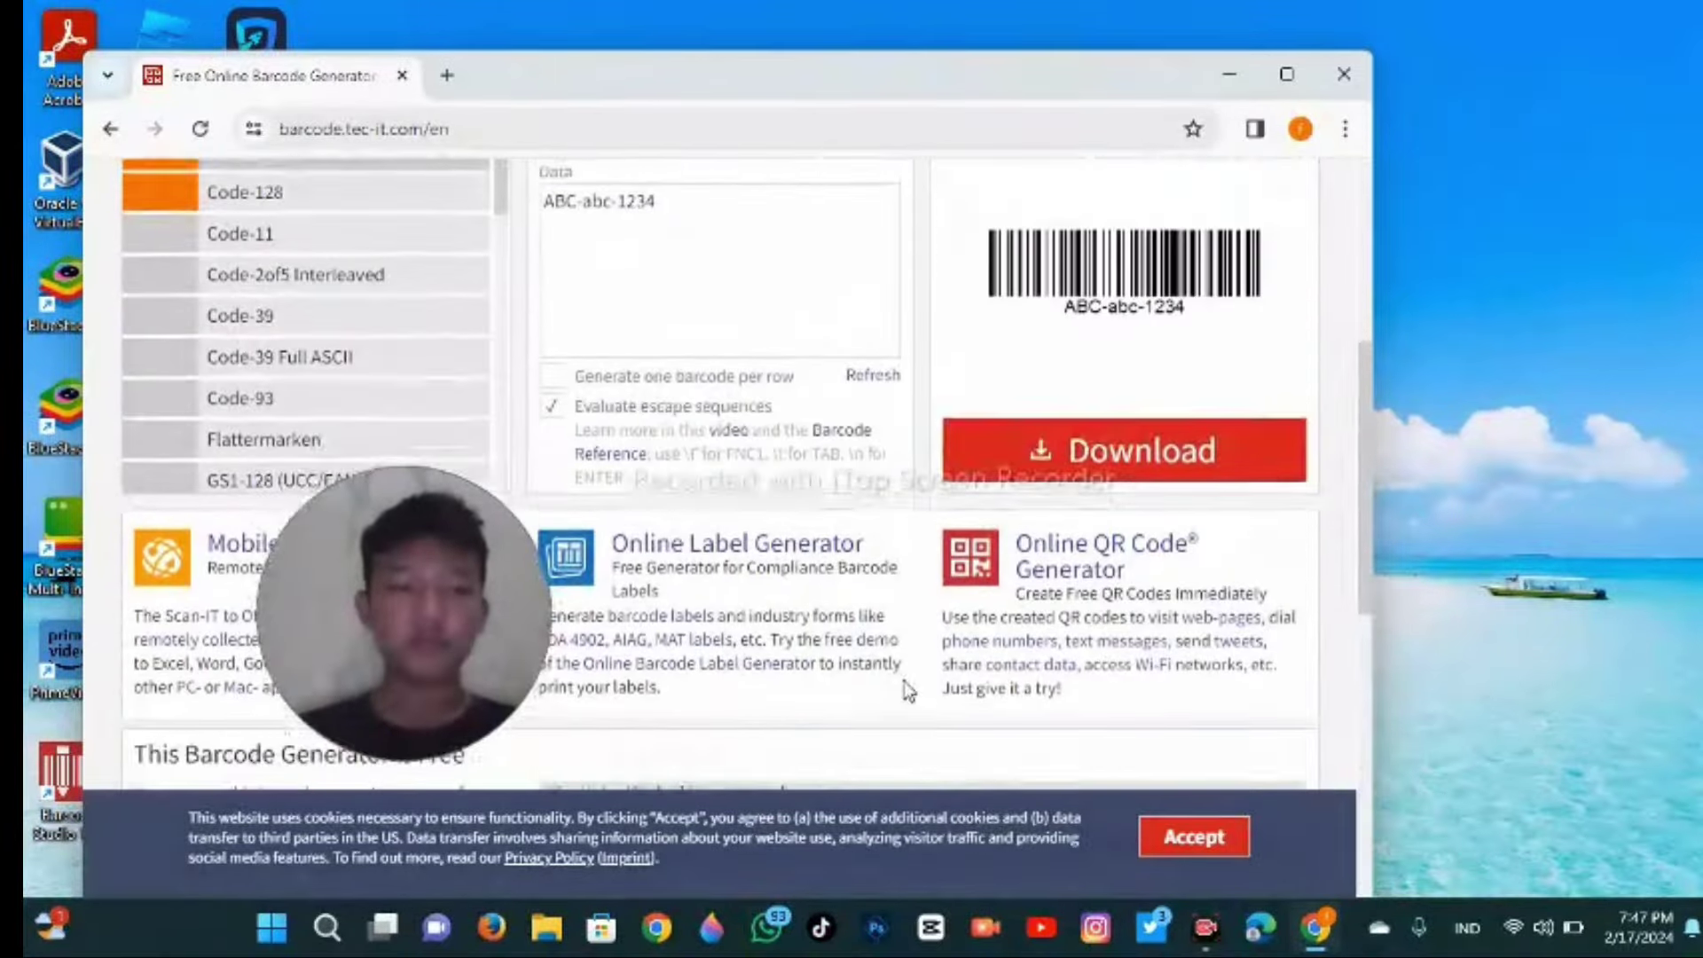
pyautogui.scroll(6, 909, 692)
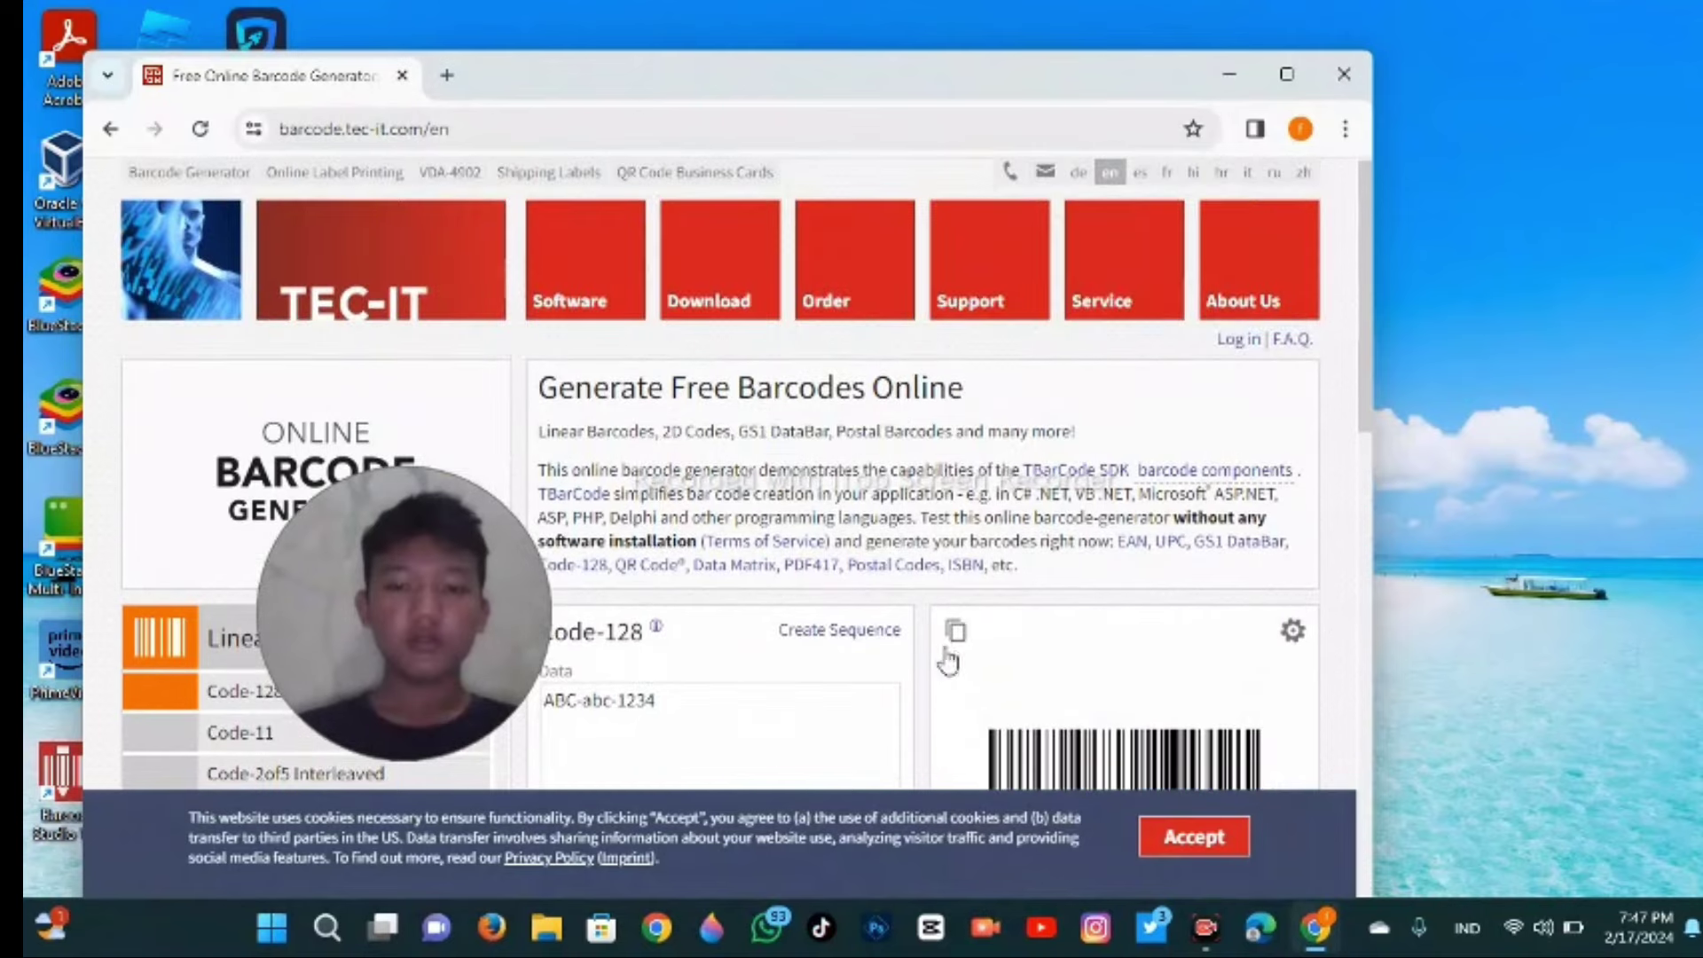
pyautogui.scroll(-6, 953, 656)
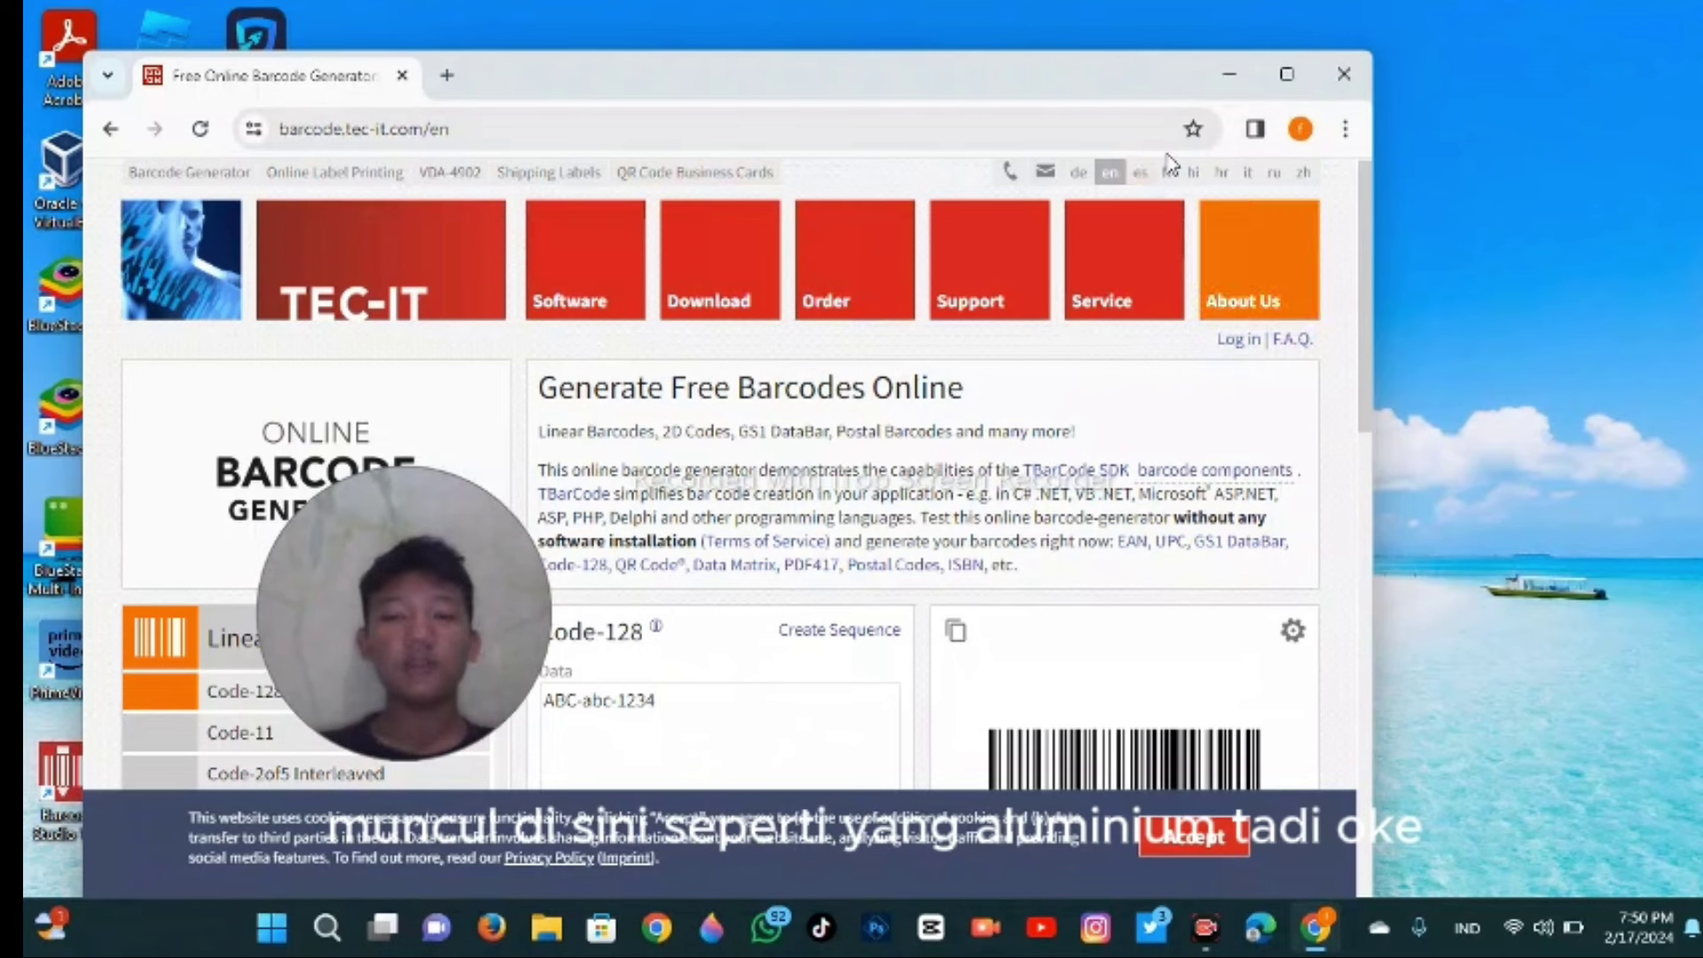
pyautogui.click(1344, 74)
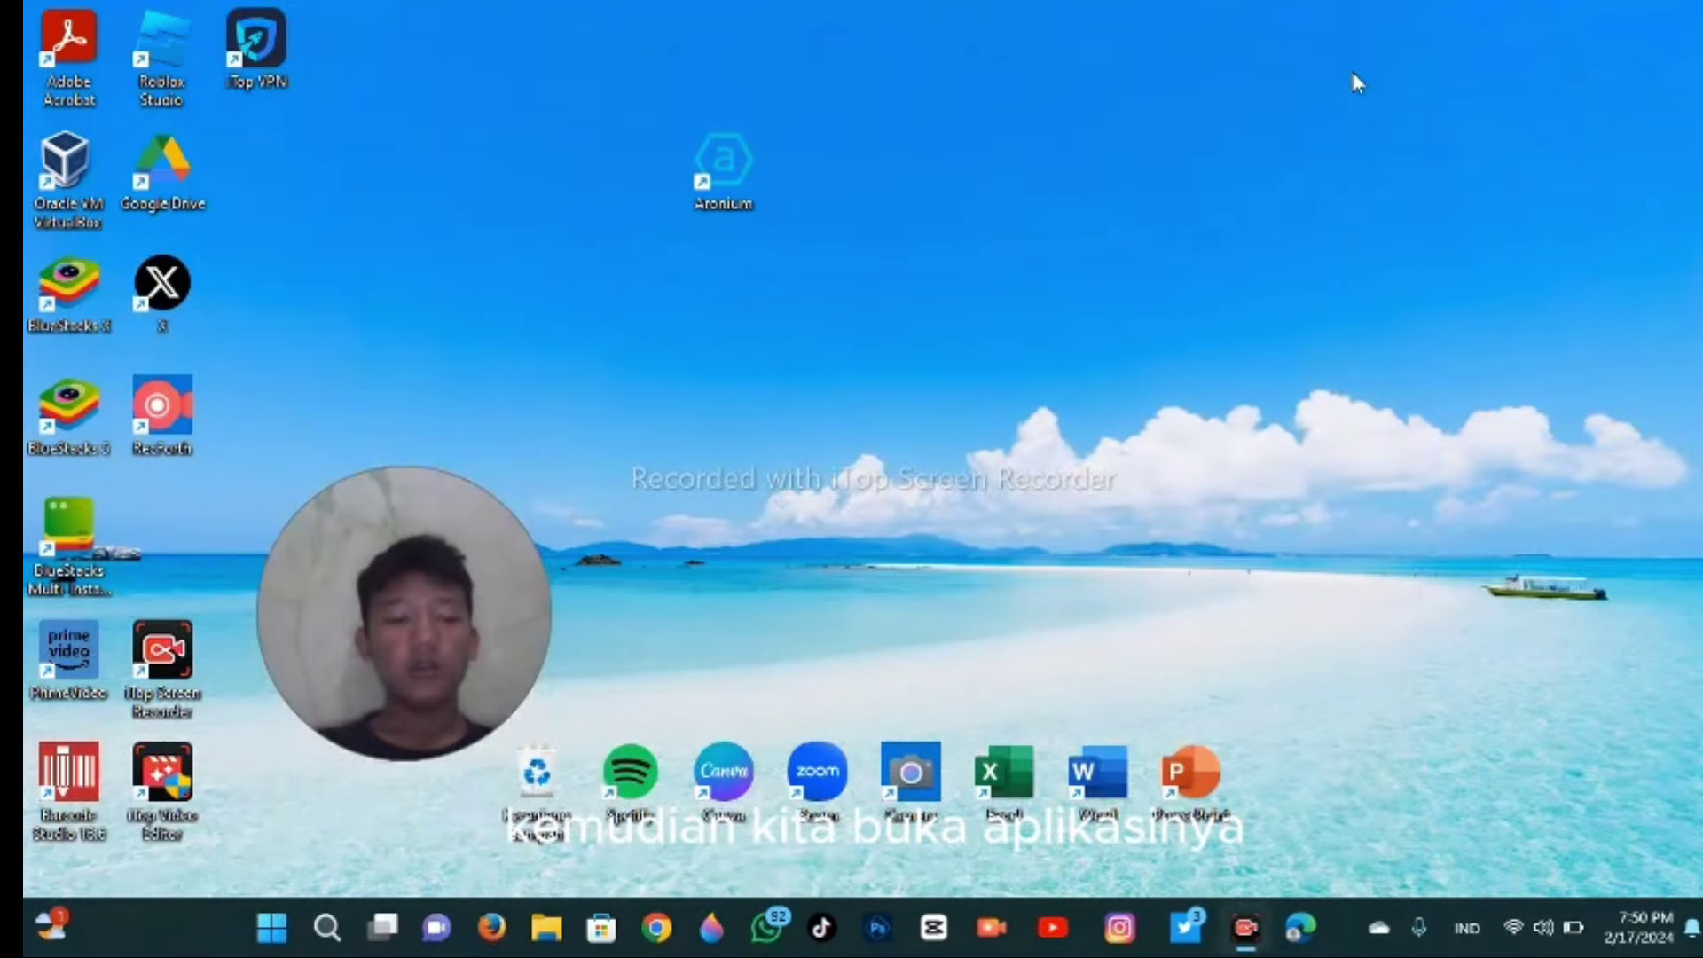
pyautogui.doubleClick(64, 781)
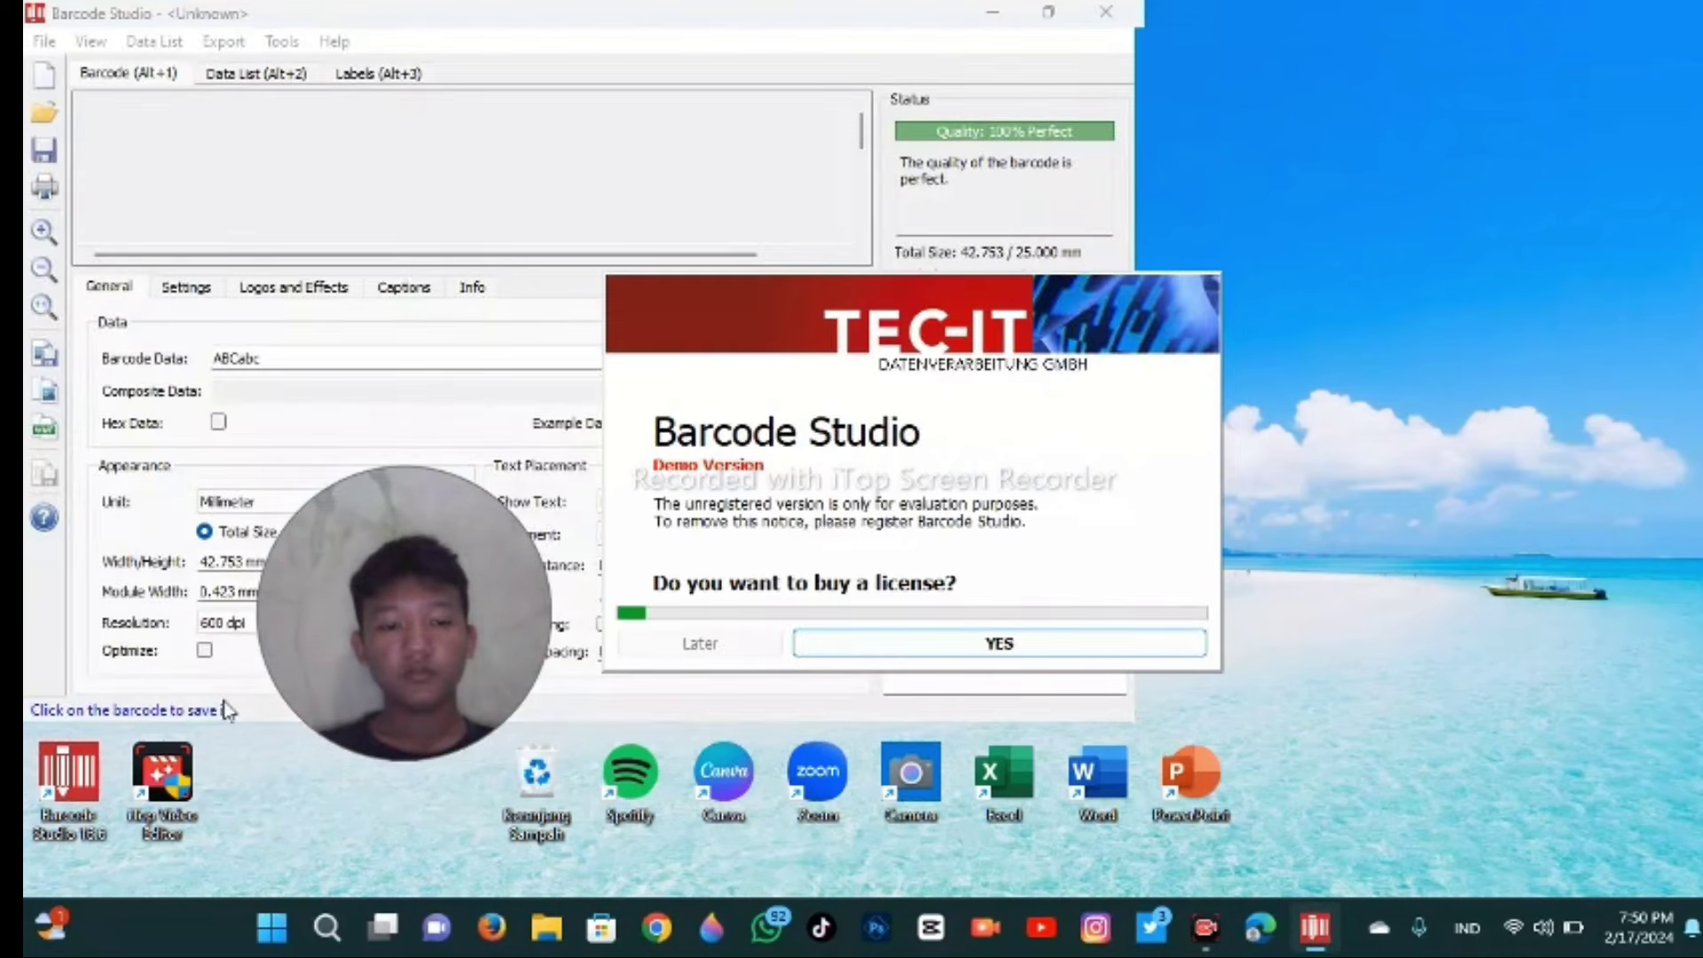
pyautogui.click(699, 647)
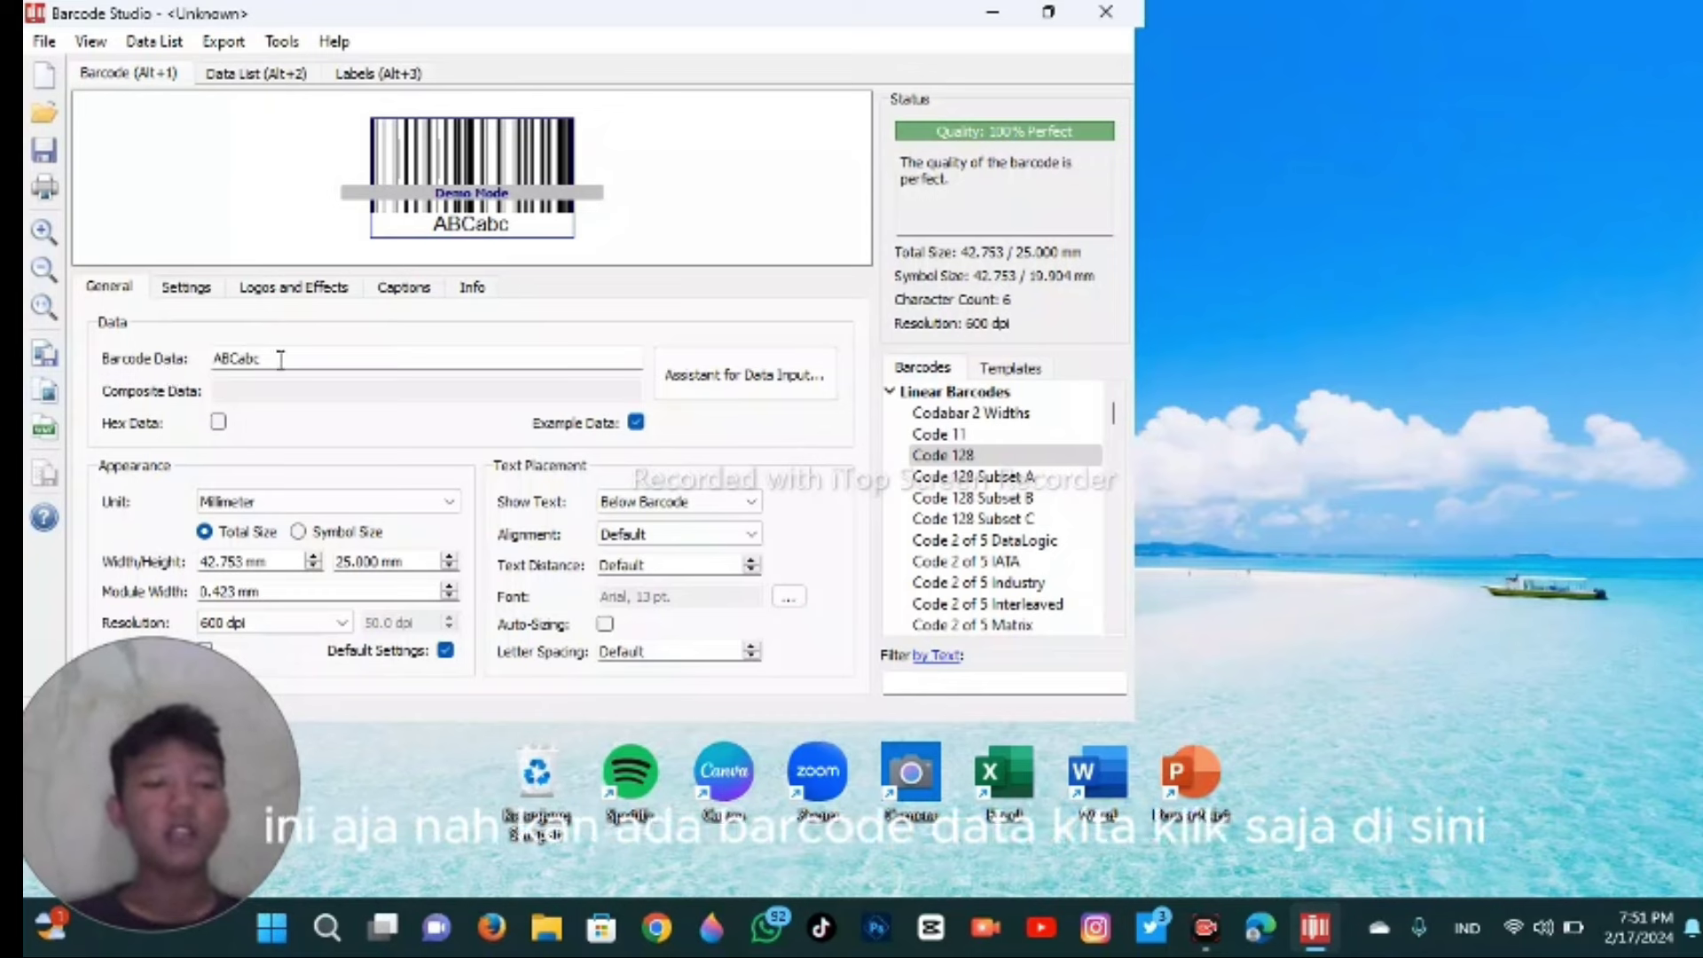
pyautogui.press('BackSpace')
pyautogui.press('BackSpace')
pyautogui.press('BackSpace')
pyautogui.press('BackSpace')
pyautogui.press('BackSpace')
pyautogui.press('BackSpace')
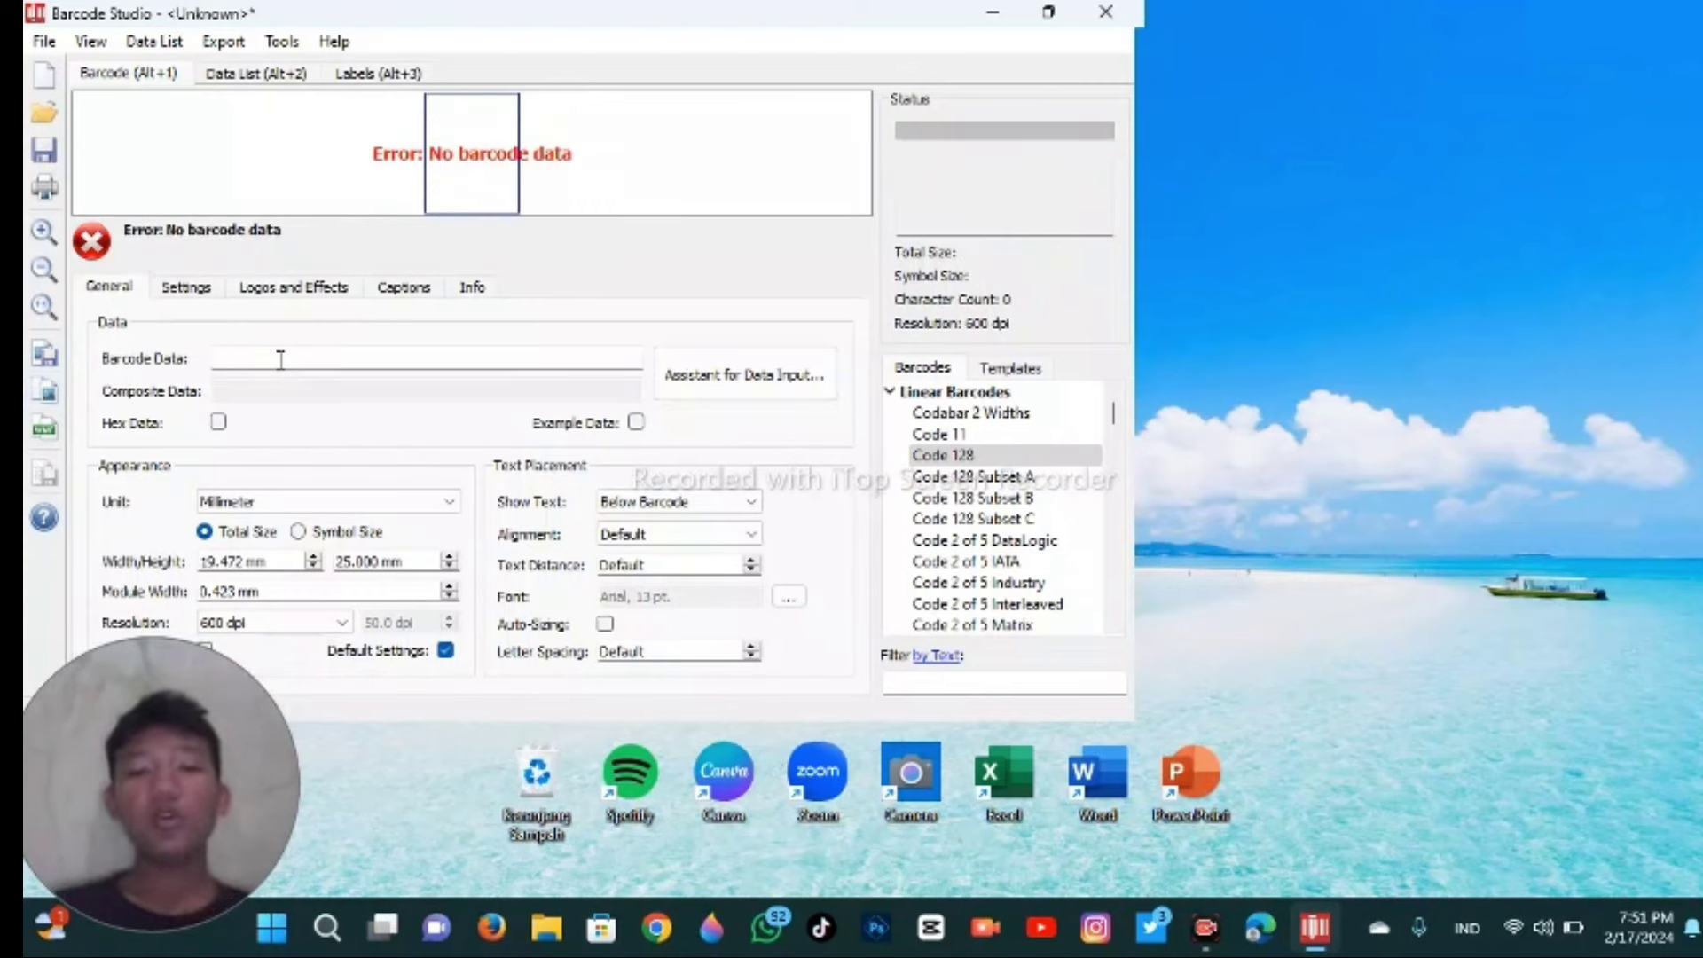
pyautogui.write('734628245')
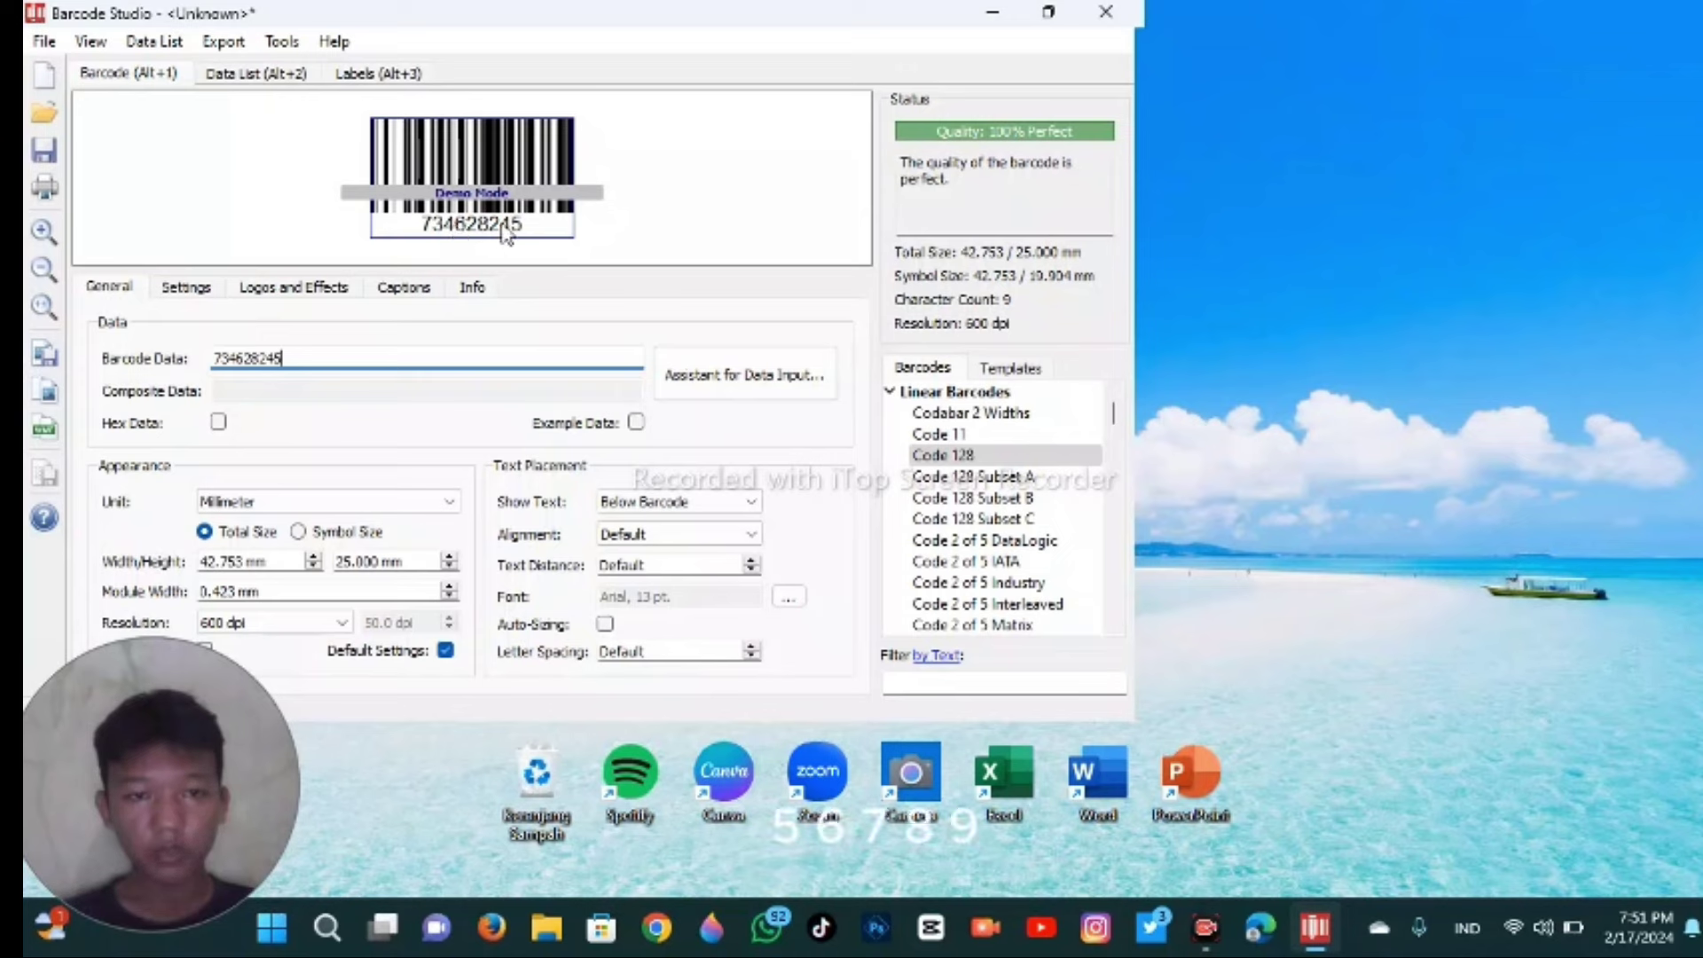
pyautogui.write('573')
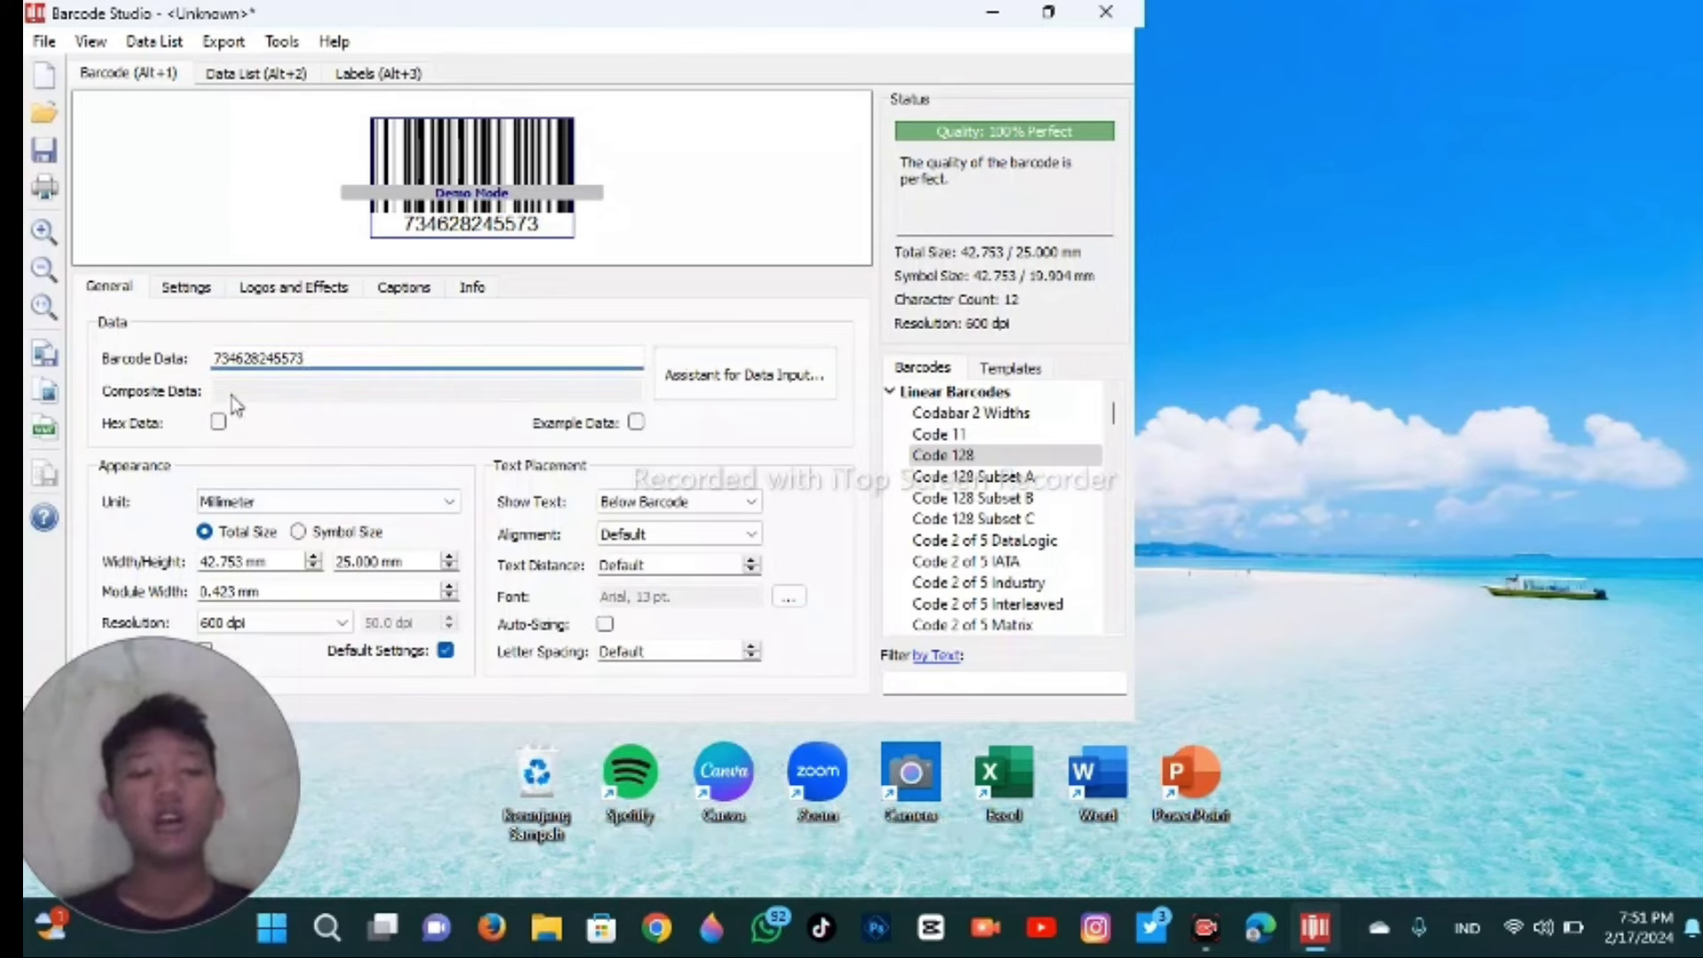
pyautogui.click(300, 363)
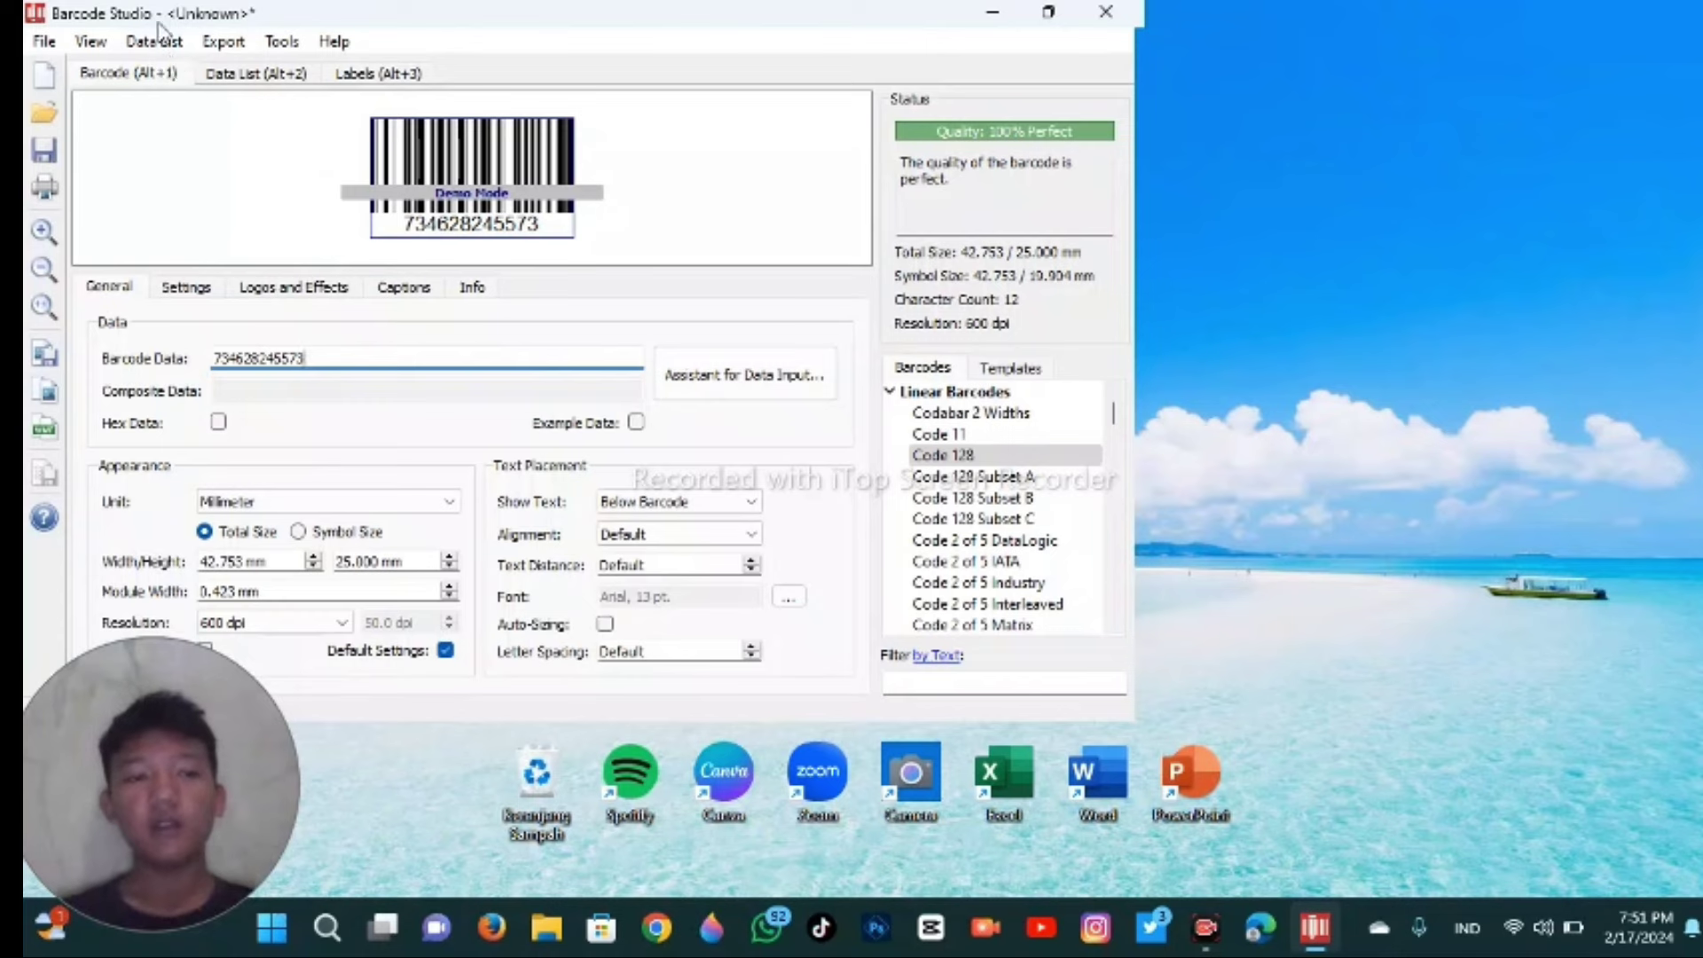
# - Export the barcode as the Bitmap (*.bmp) file 'barcode 7' in Dokumen
pyautogui.click(222, 41)
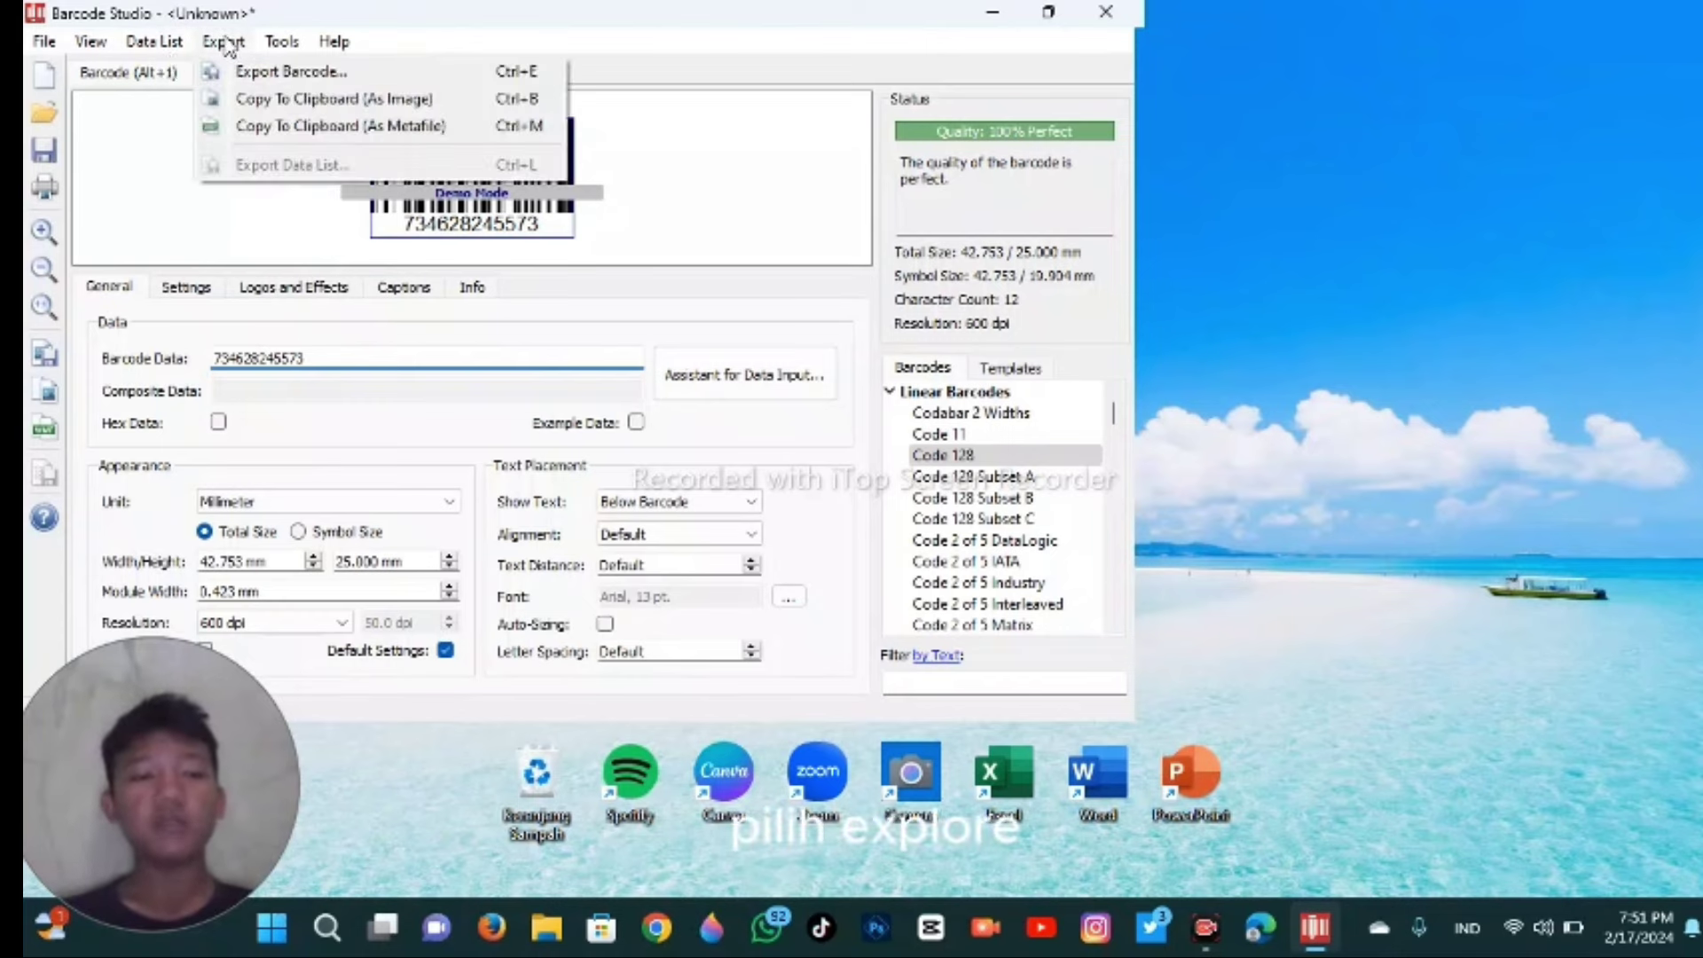
pyautogui.click(256, 72)
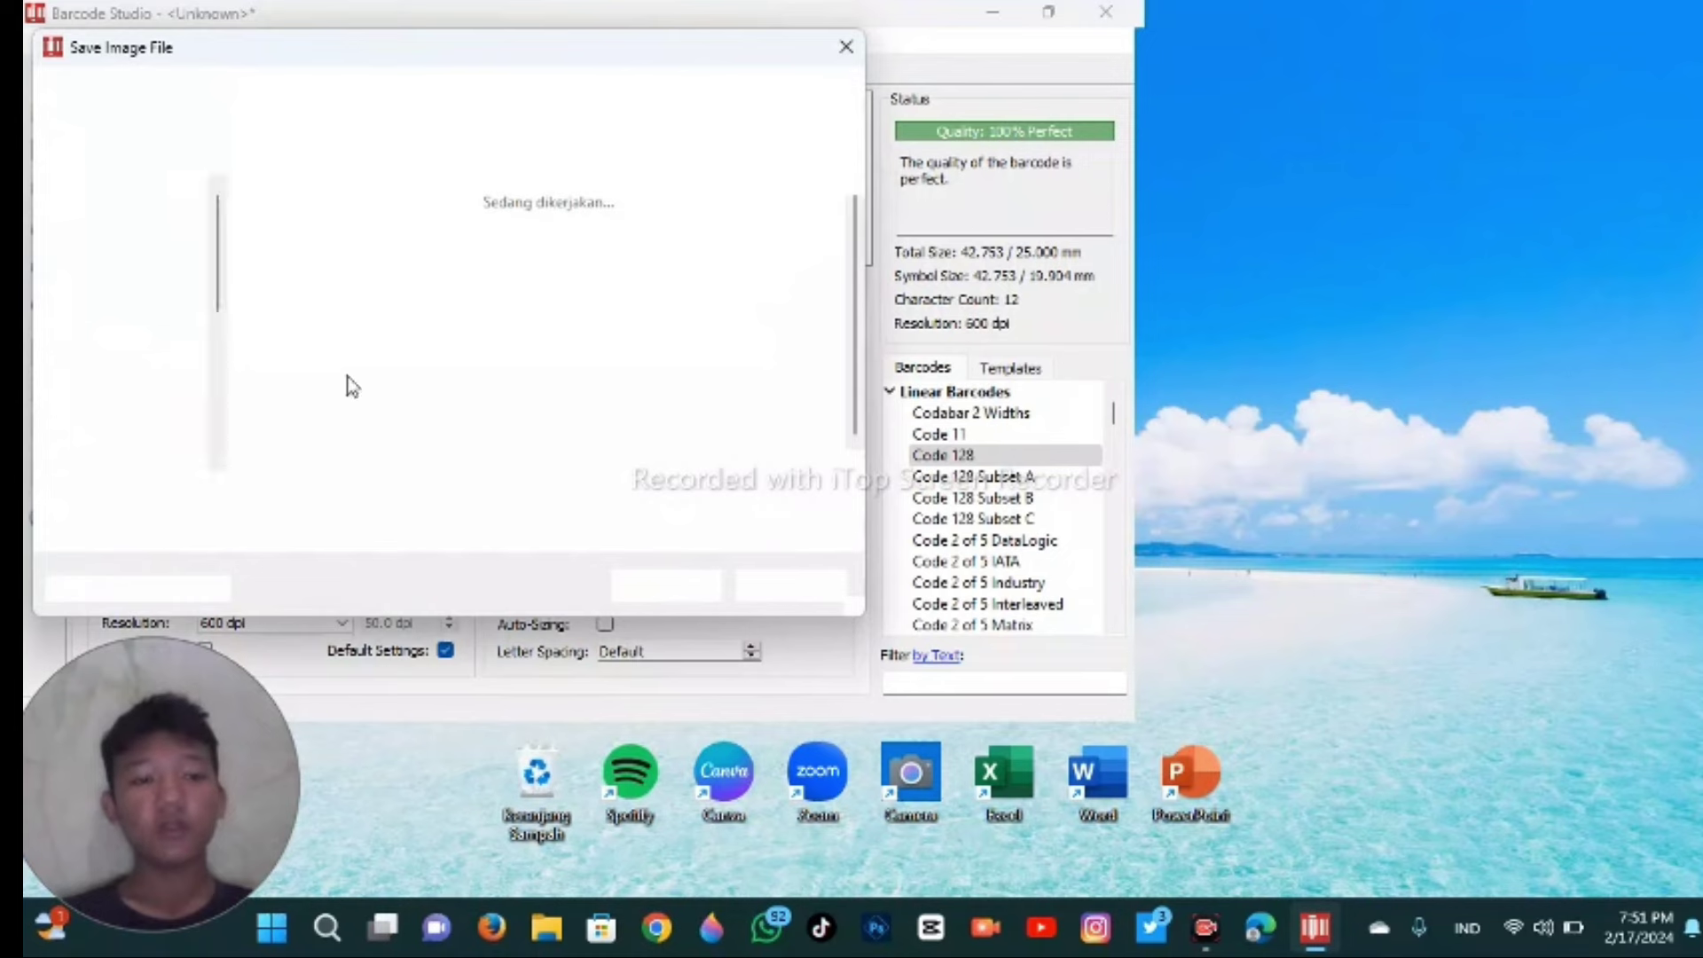
pyautogui.click(514, 493)
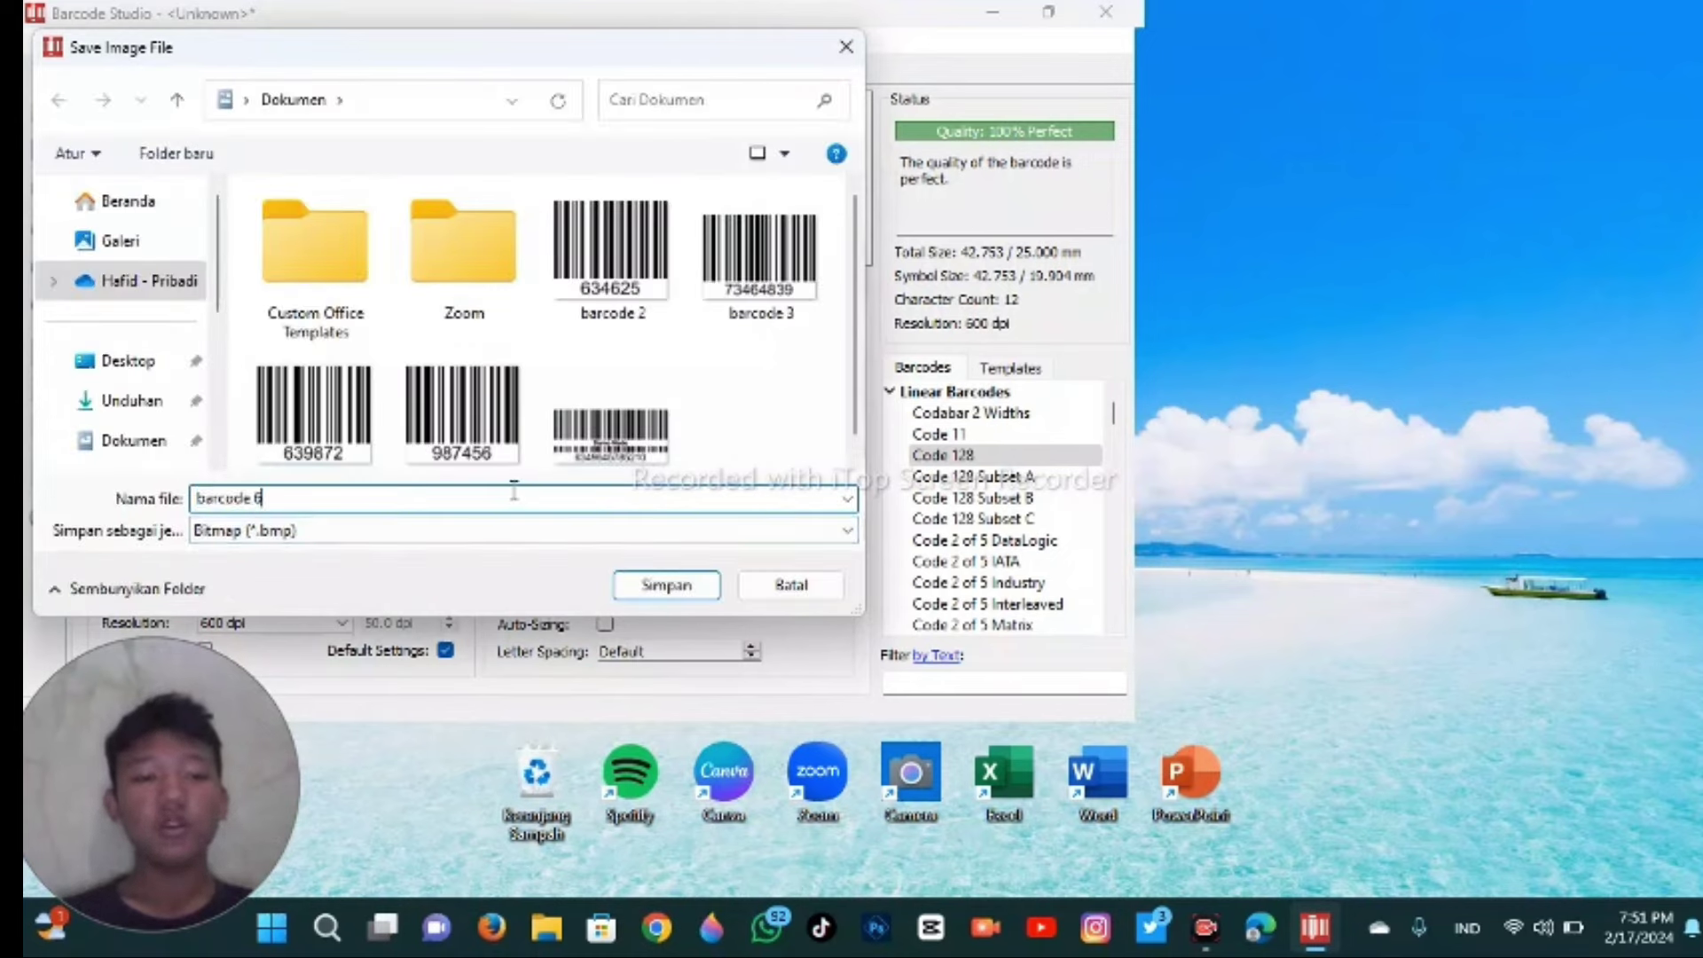
pyautogui.press('BackSpace')
pyautogui.press('BackSpace')
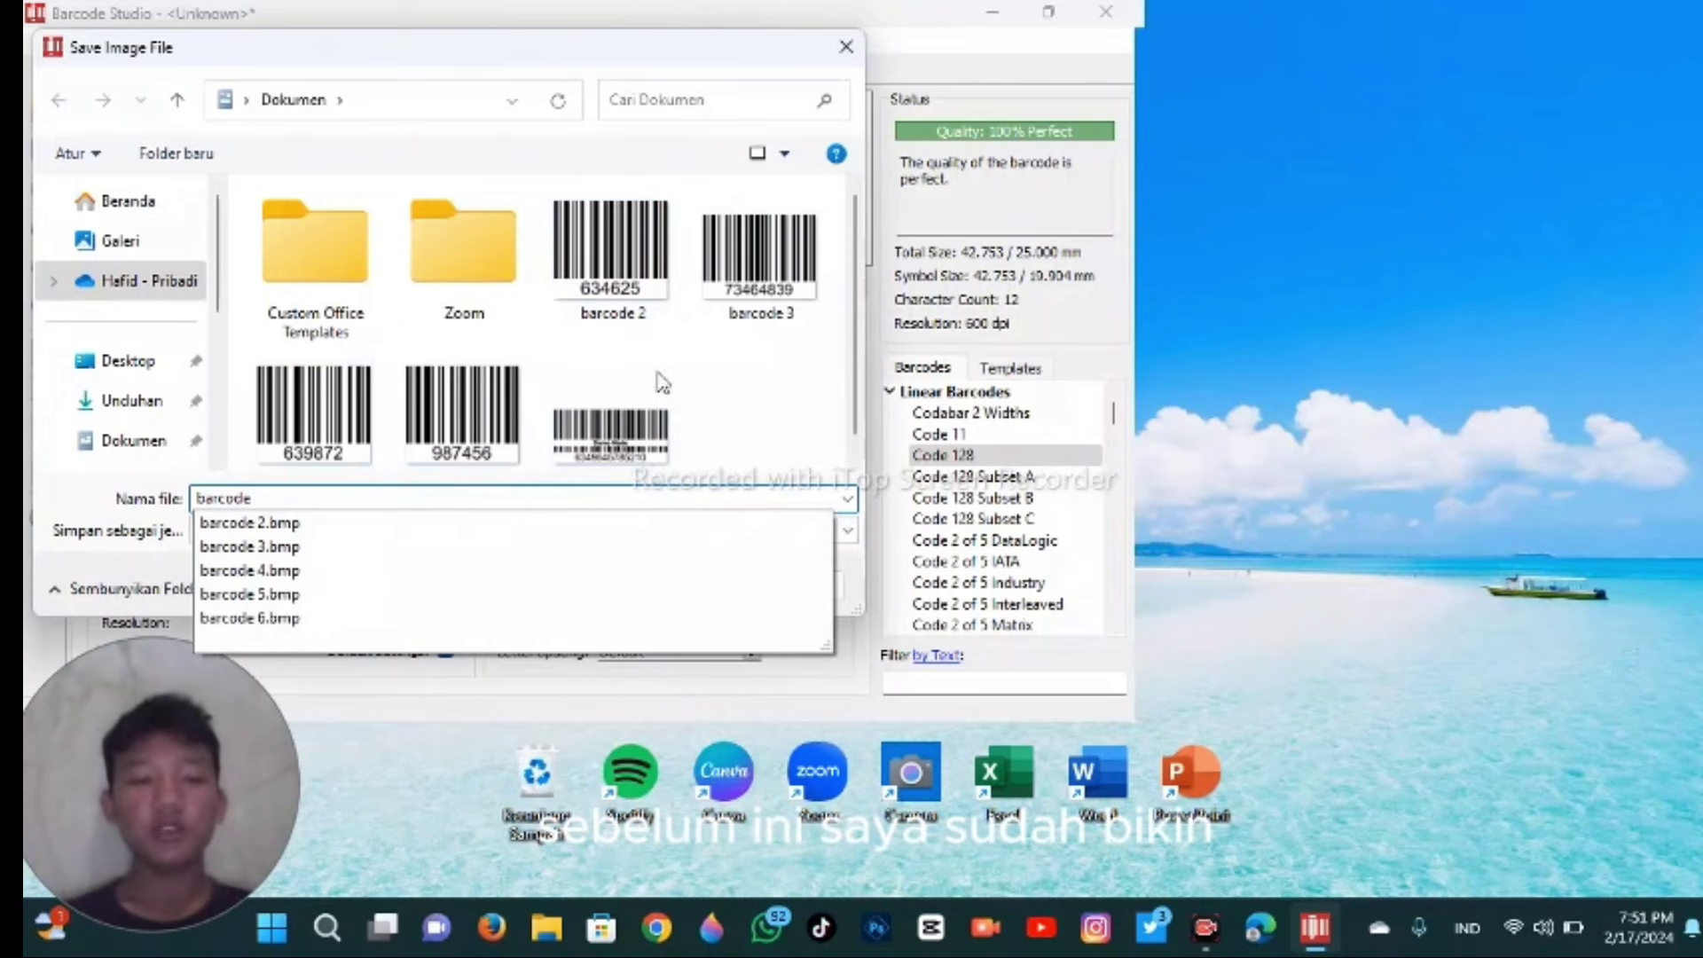
pyautogui.write('7')
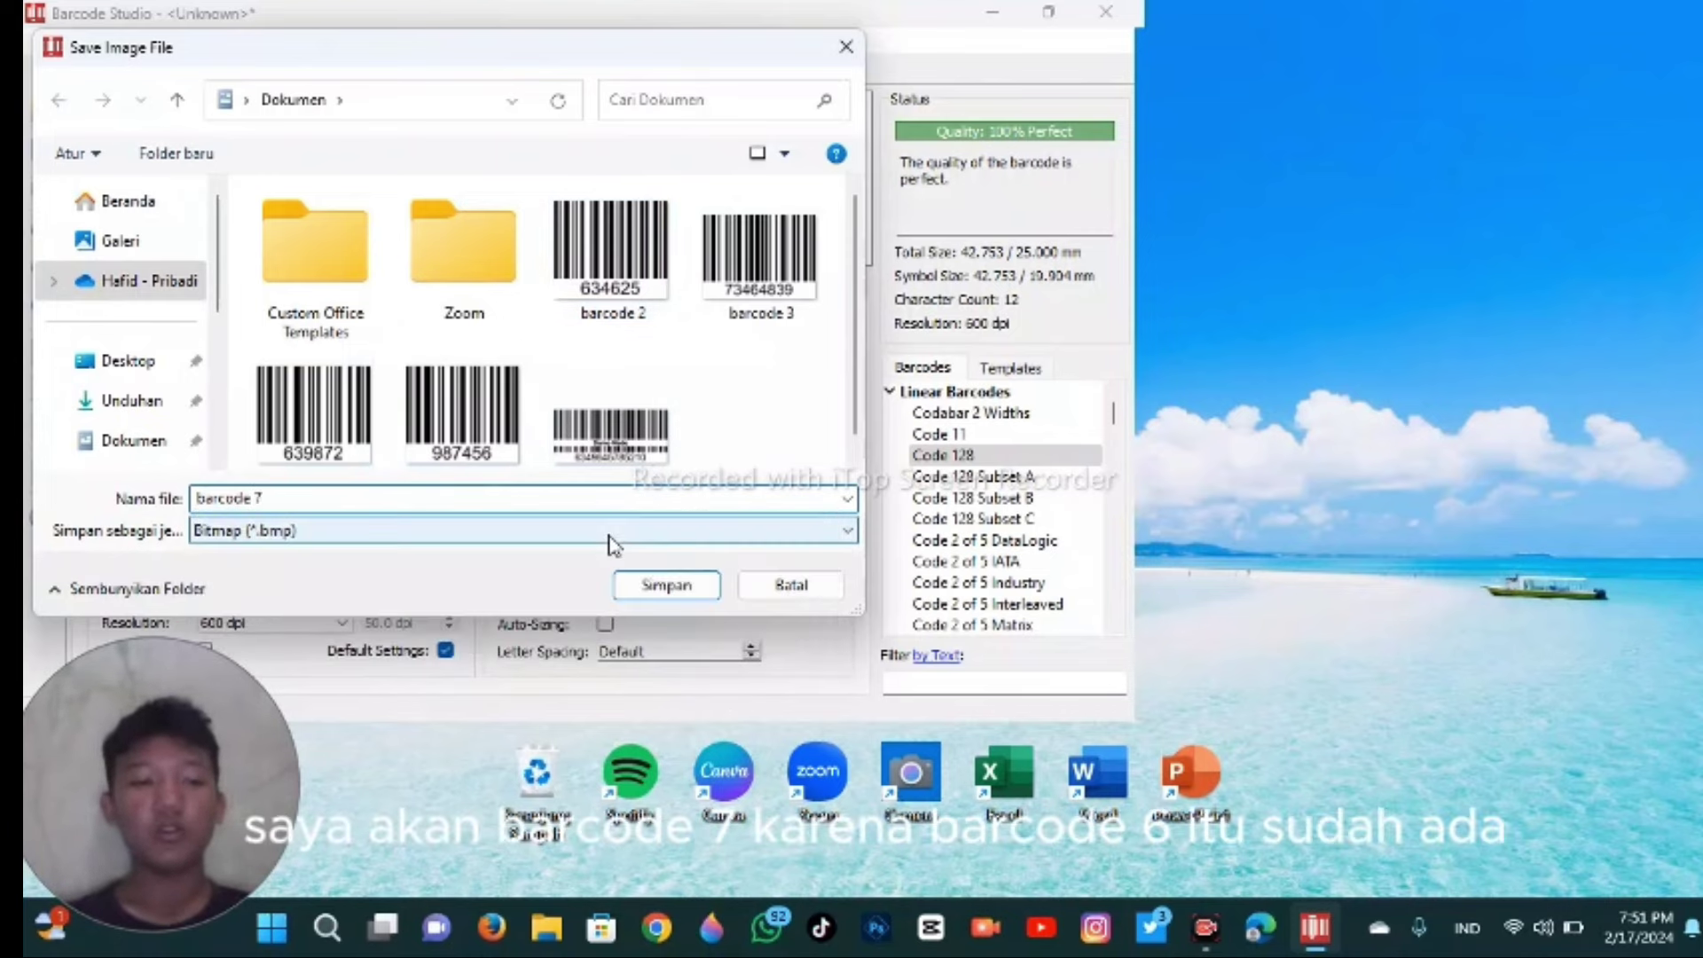
pyautogui.click(654, 587)
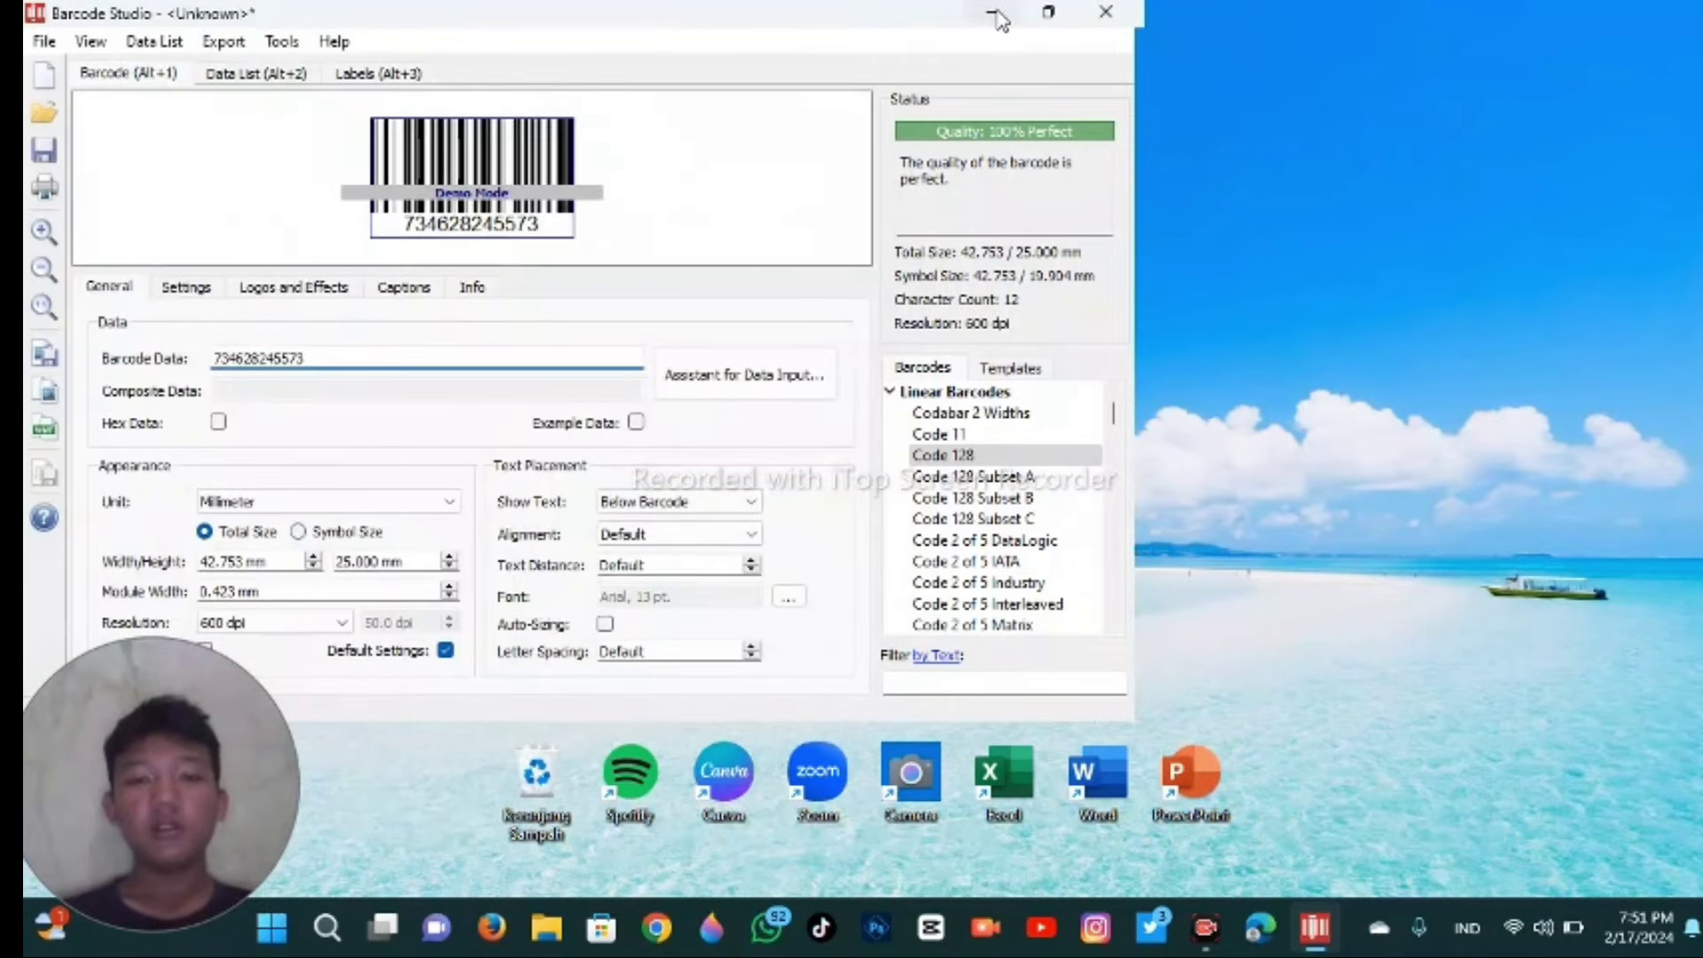
# - Minimize Barcode Studio, verify the barcode 7 BMP (73.9 KB) in Dokumen, then minimize Explorer
pyautogui.click(996, 16)
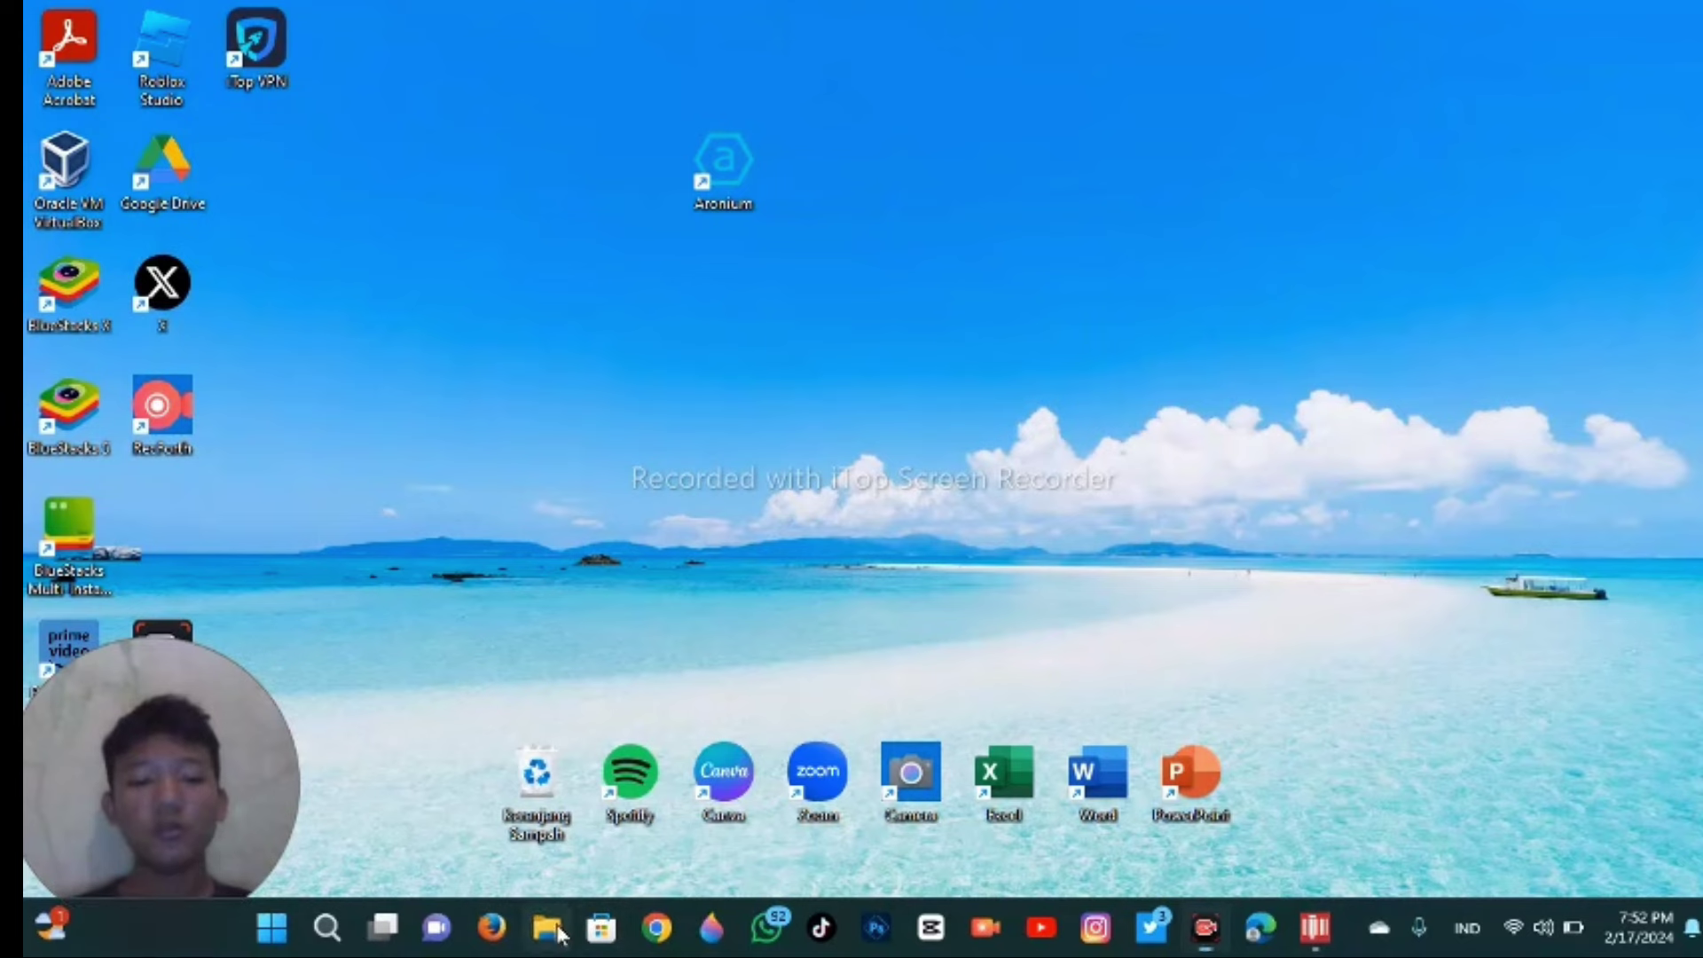
pyautogui.press('super+e')
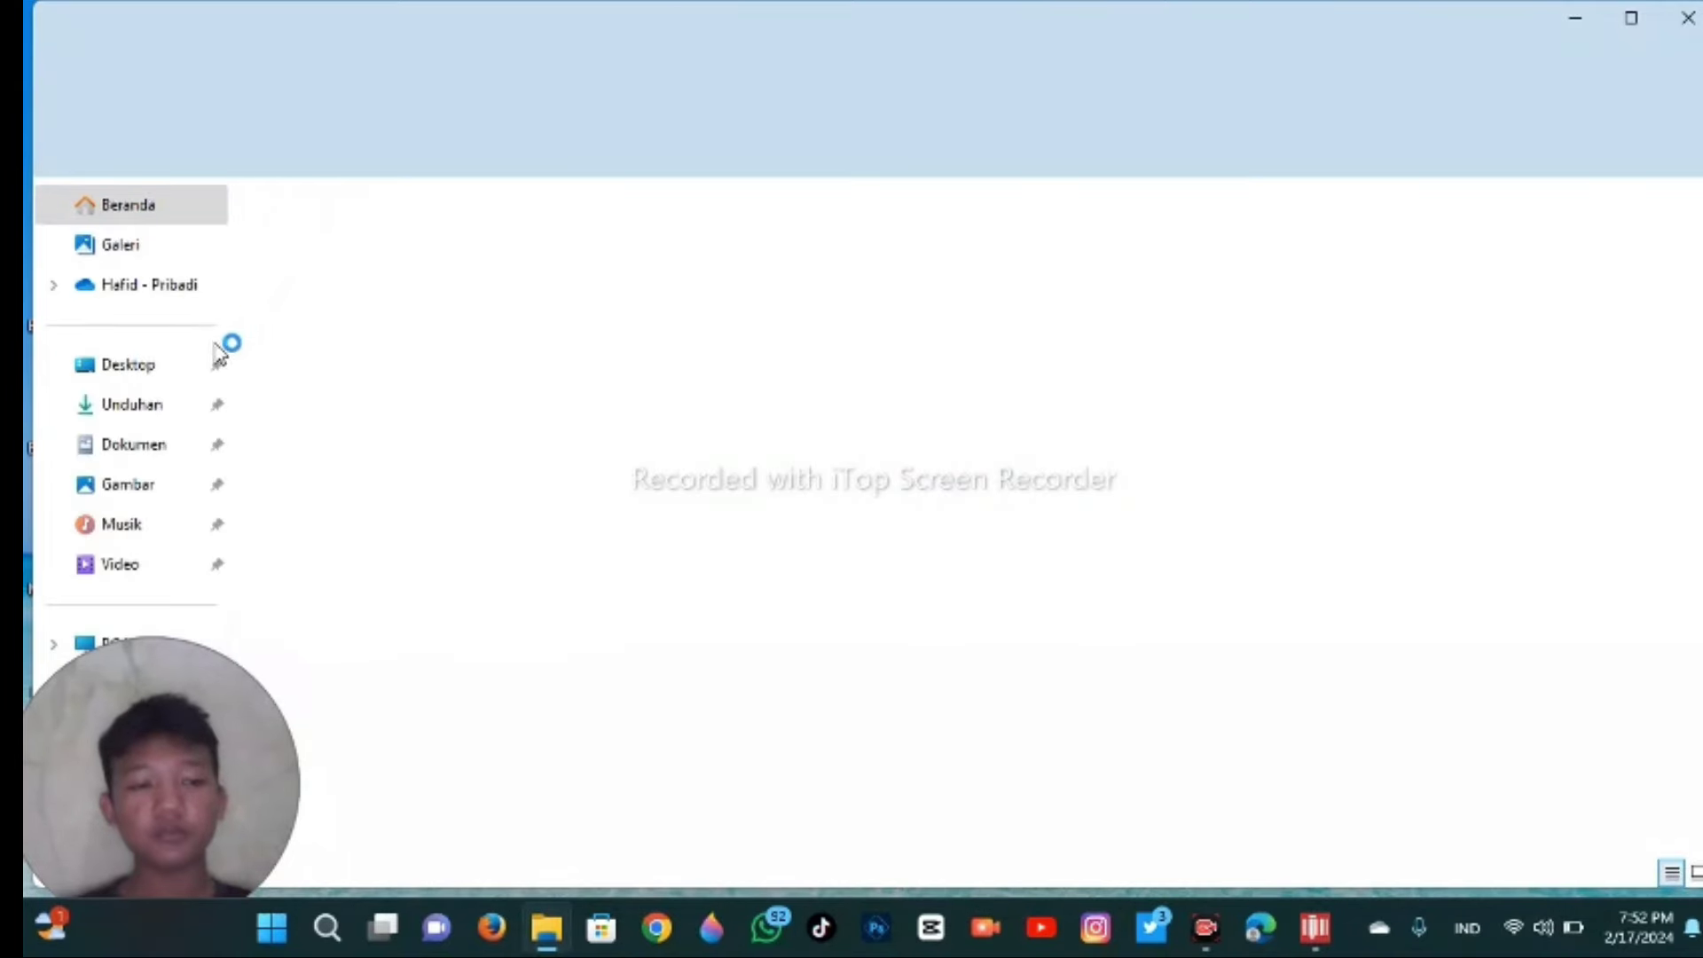
pyautogui.click(151, 446)
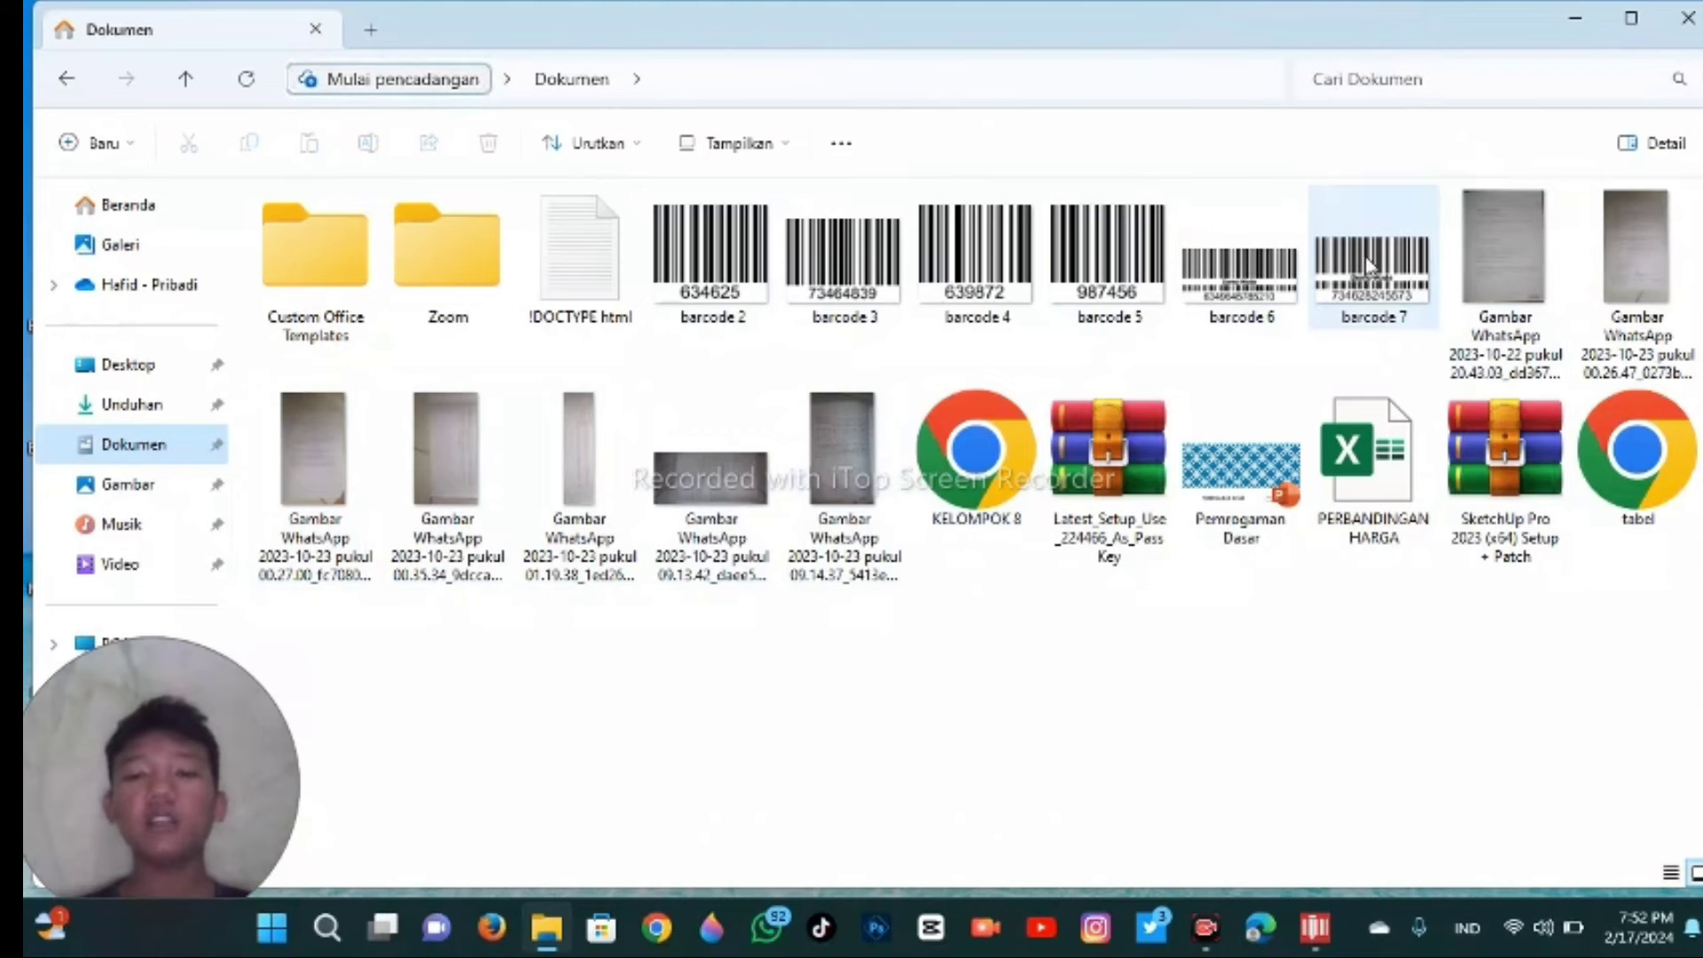
pyautogui.moveTo(1412, 226)
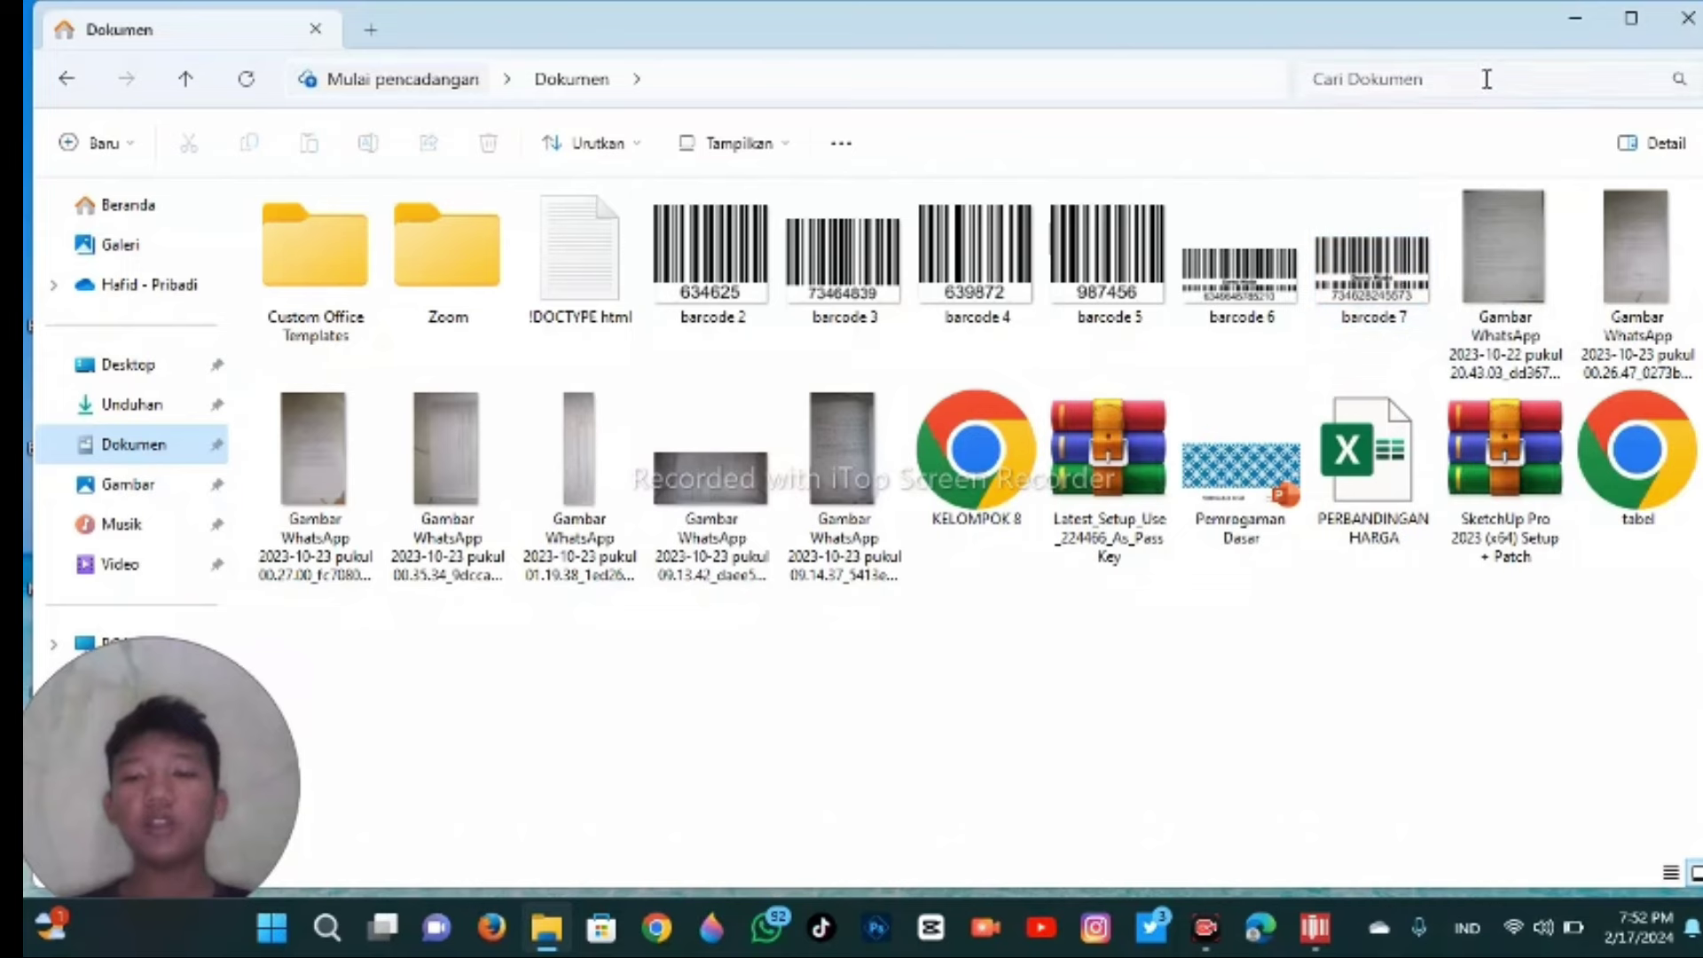
pyautogui.click(1575, 19)
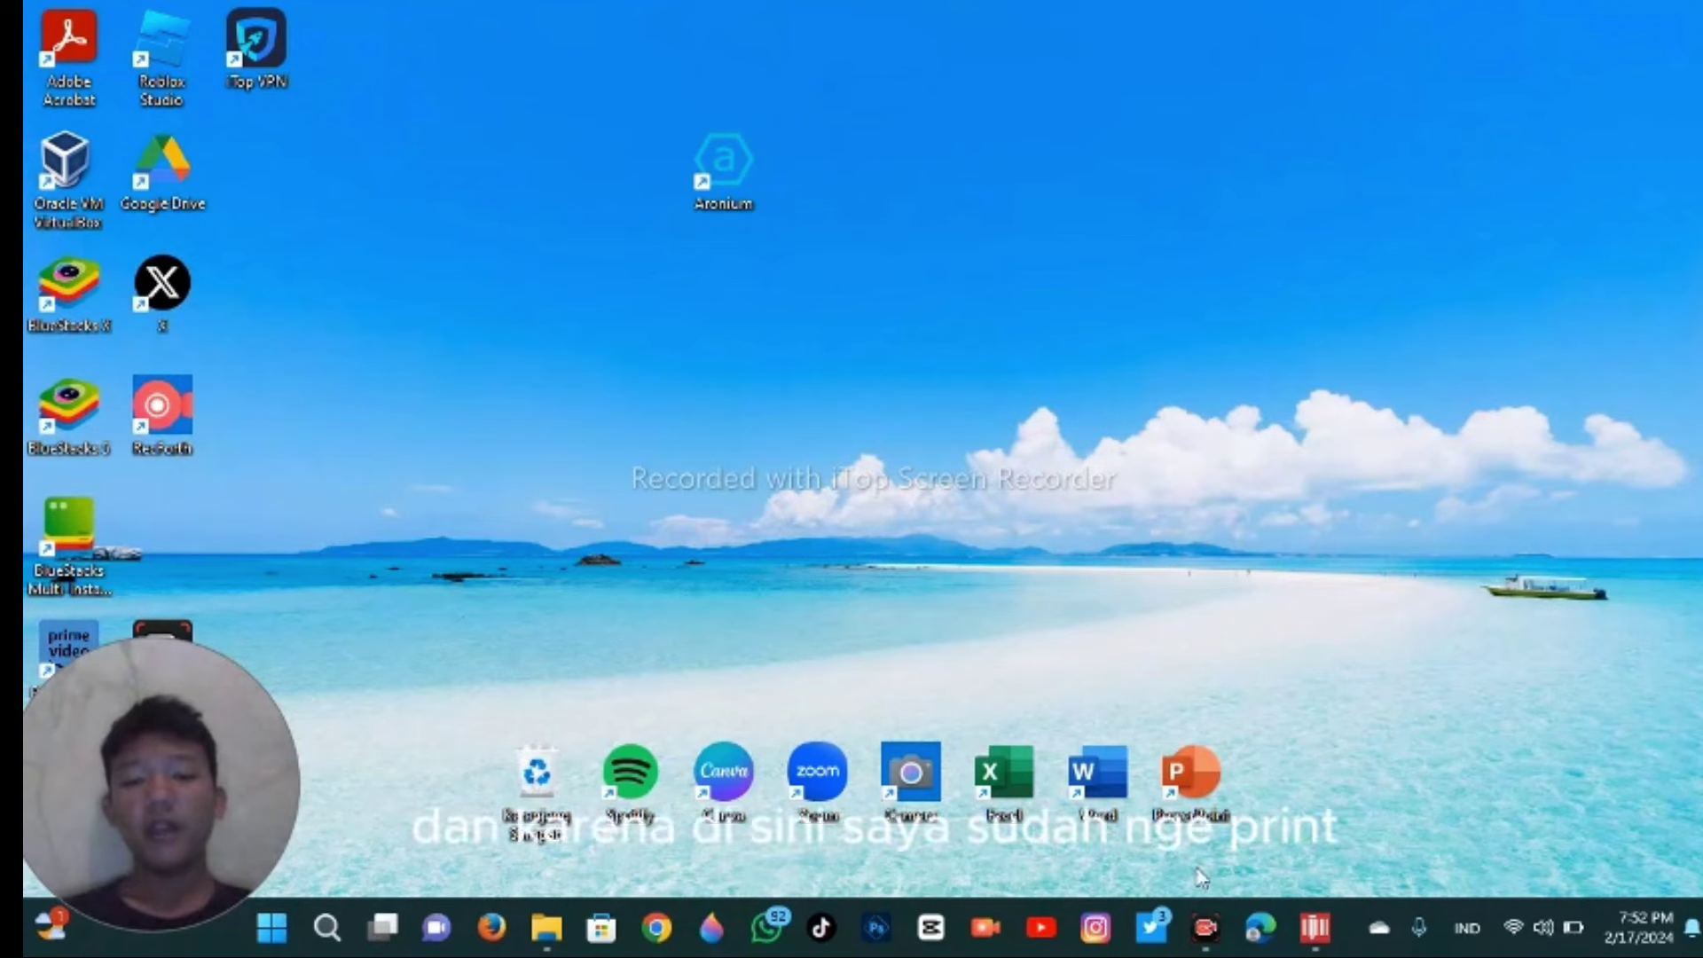
pyautogui.moveTo(1309, 942)
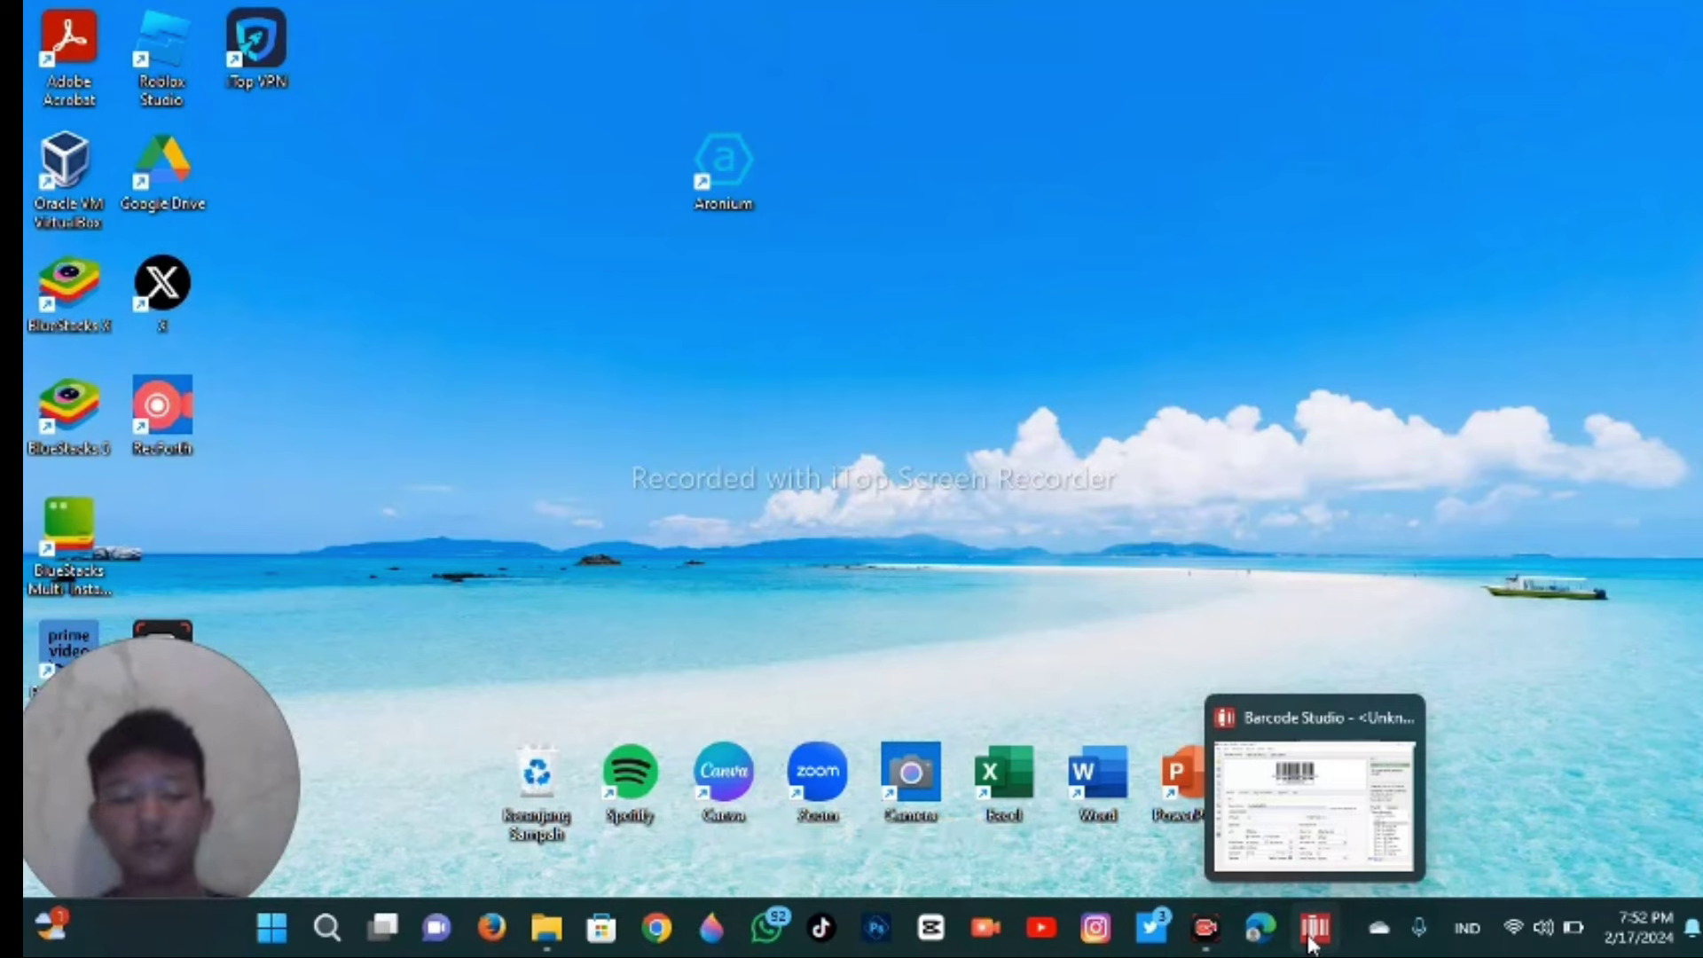
pyautogui.click(1310, 942)
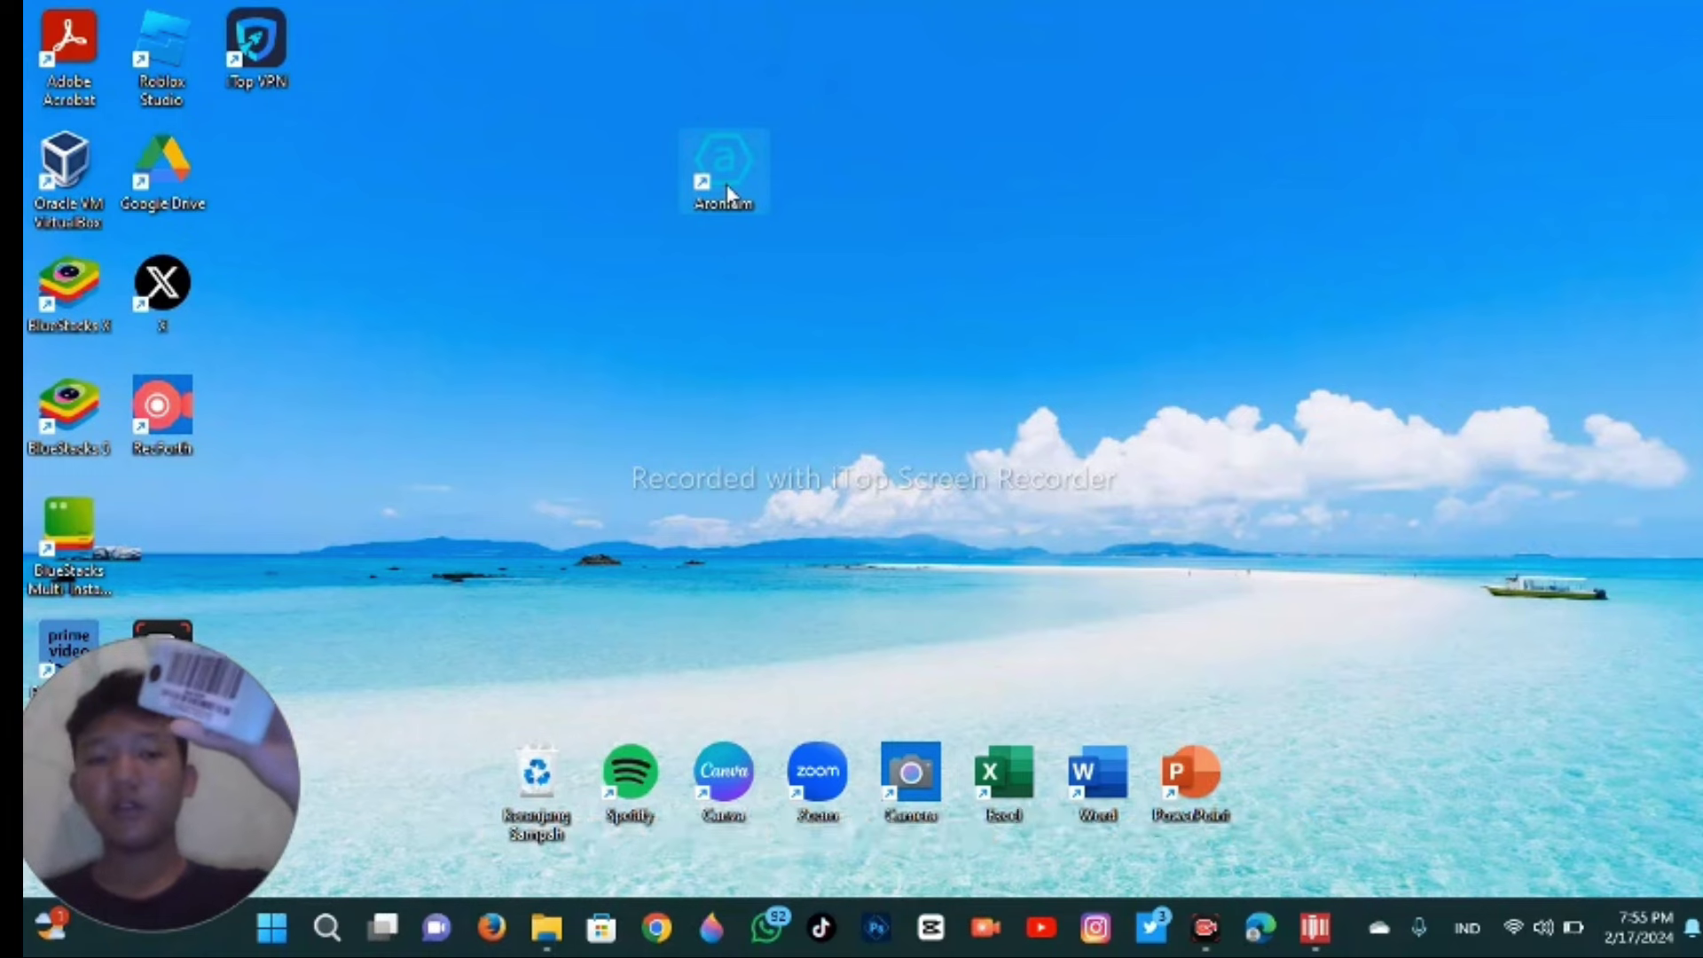
# - Launch Aronium Lite, skip the licence prompt, log in with the password, and cancel the order name
pyautogui.click(729, 190)
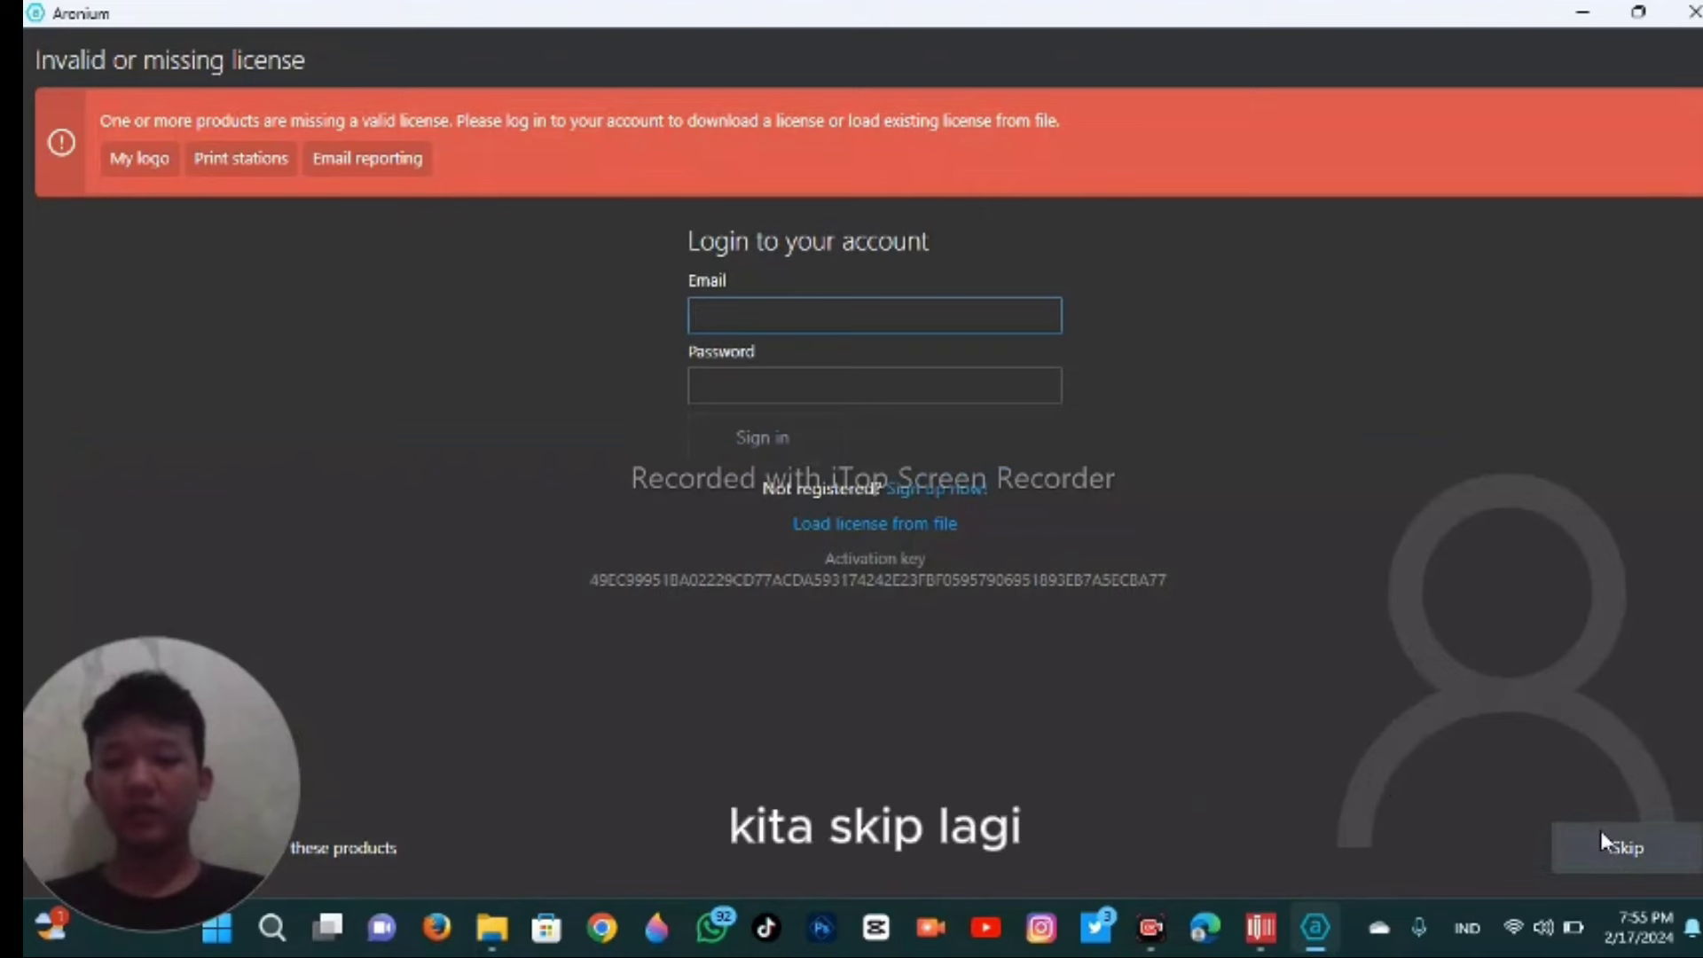
pyautogui.click(1609, 833)
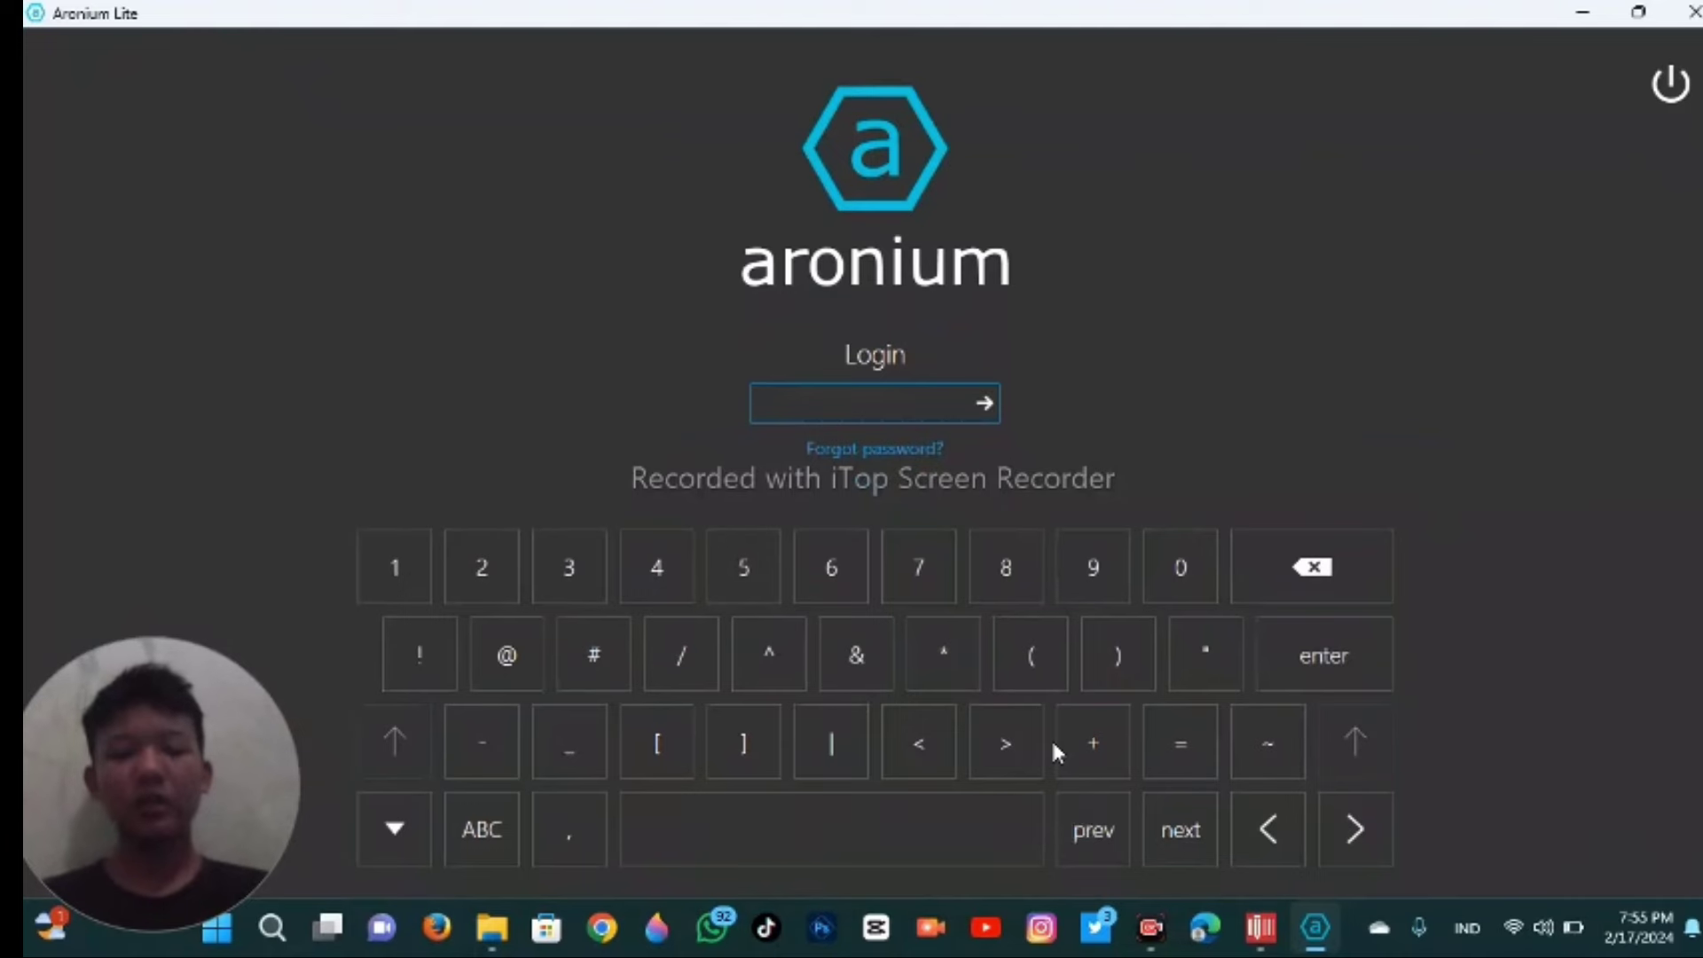
pyautogui.write('1234567')
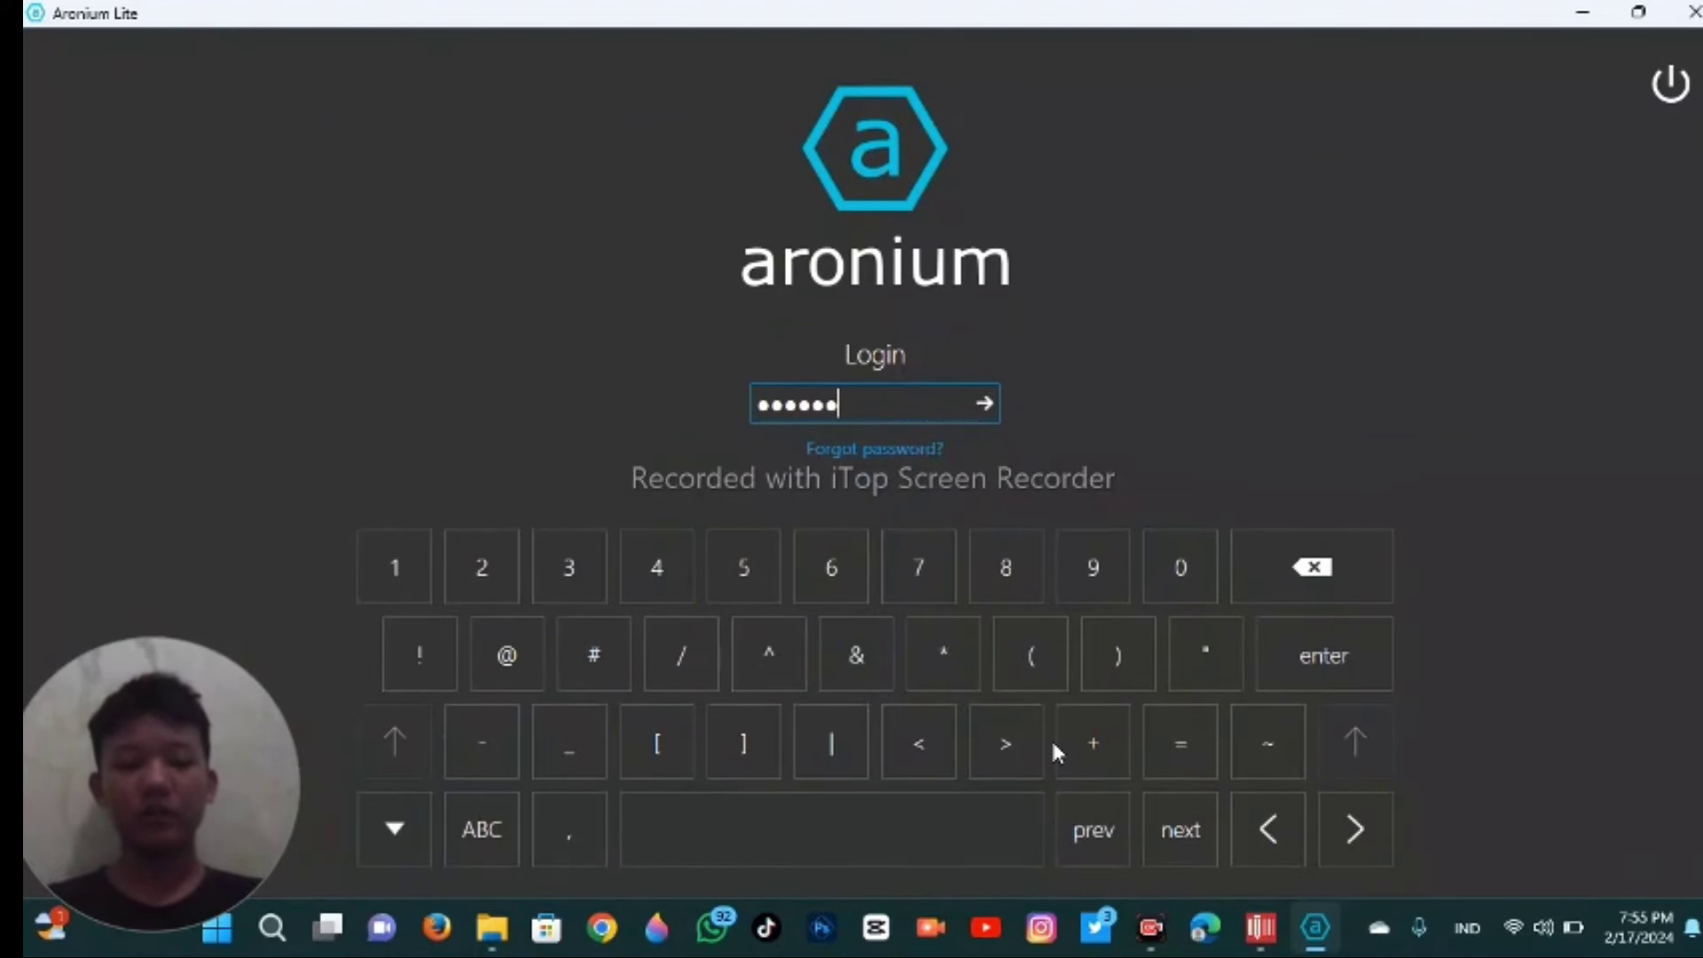
pyautogui.write('890')
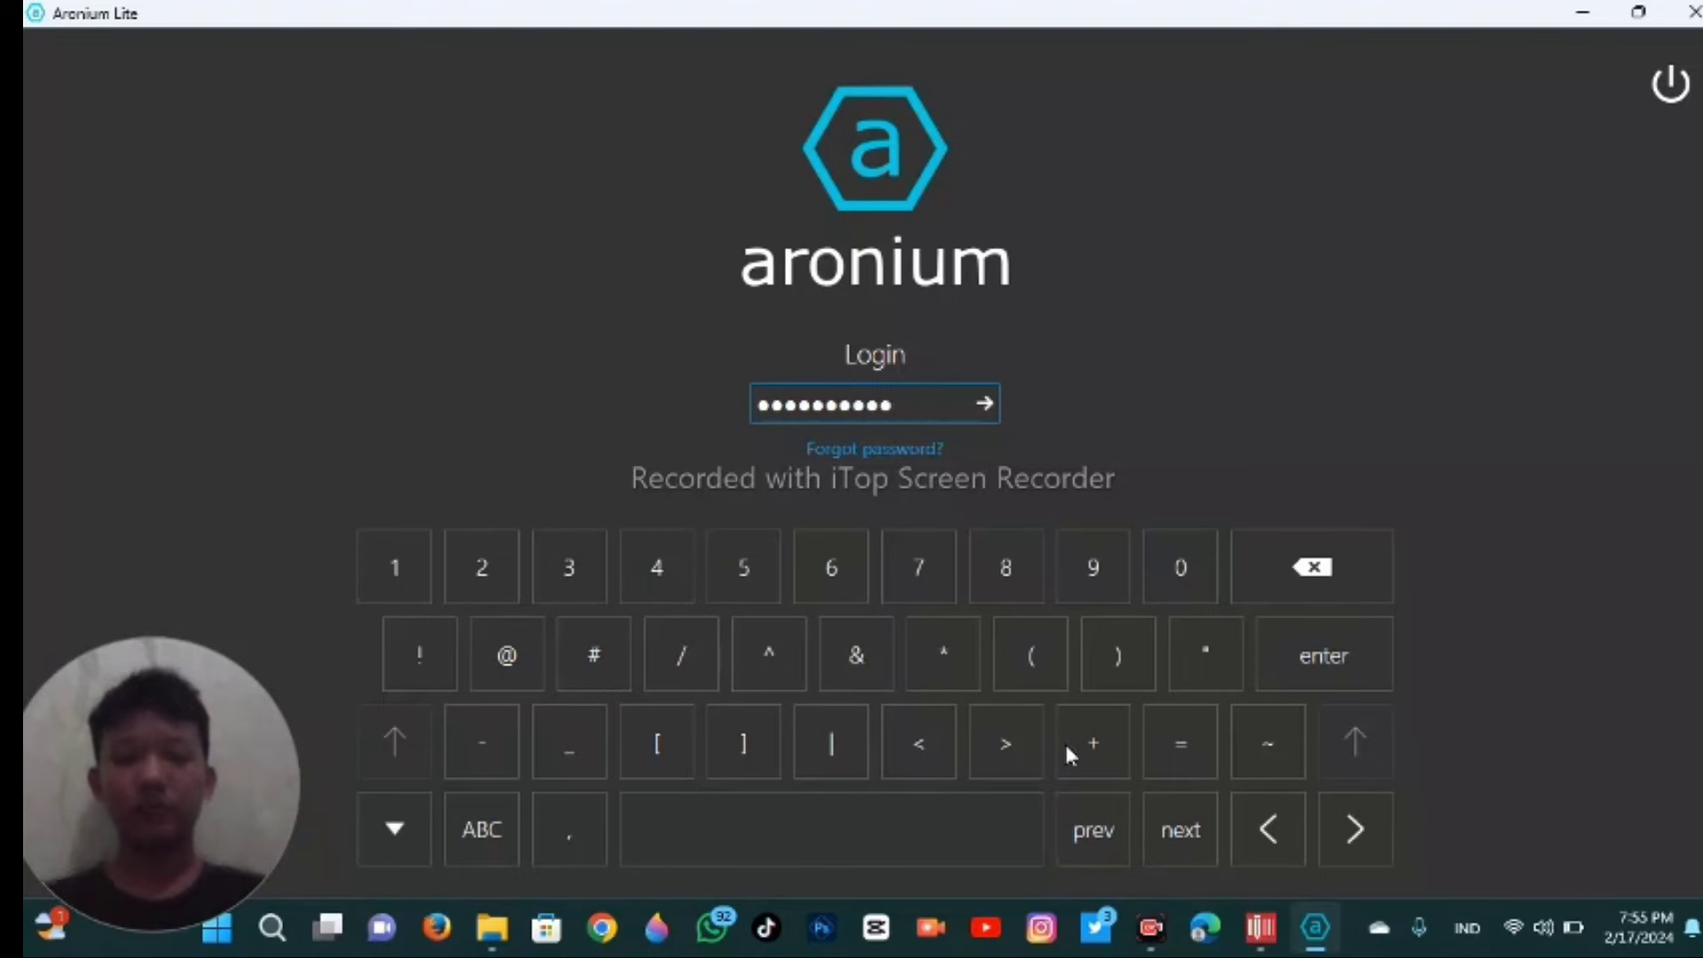
pyautogui.press('Return')
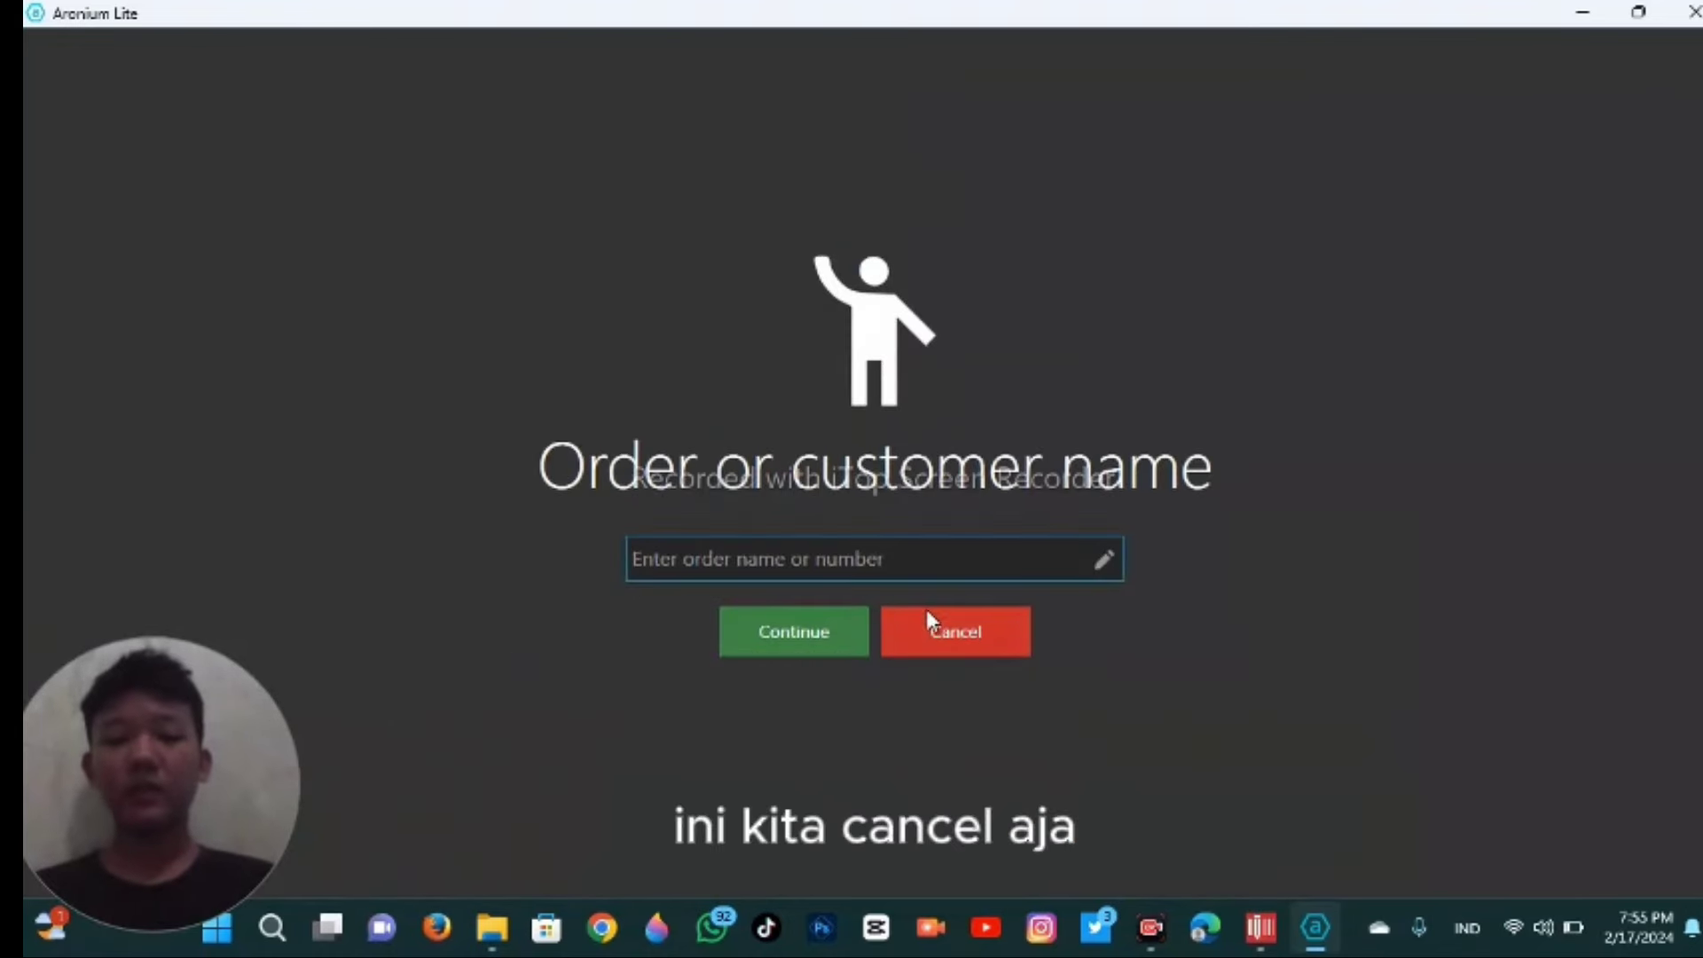
pyautogui.click(934, 636)
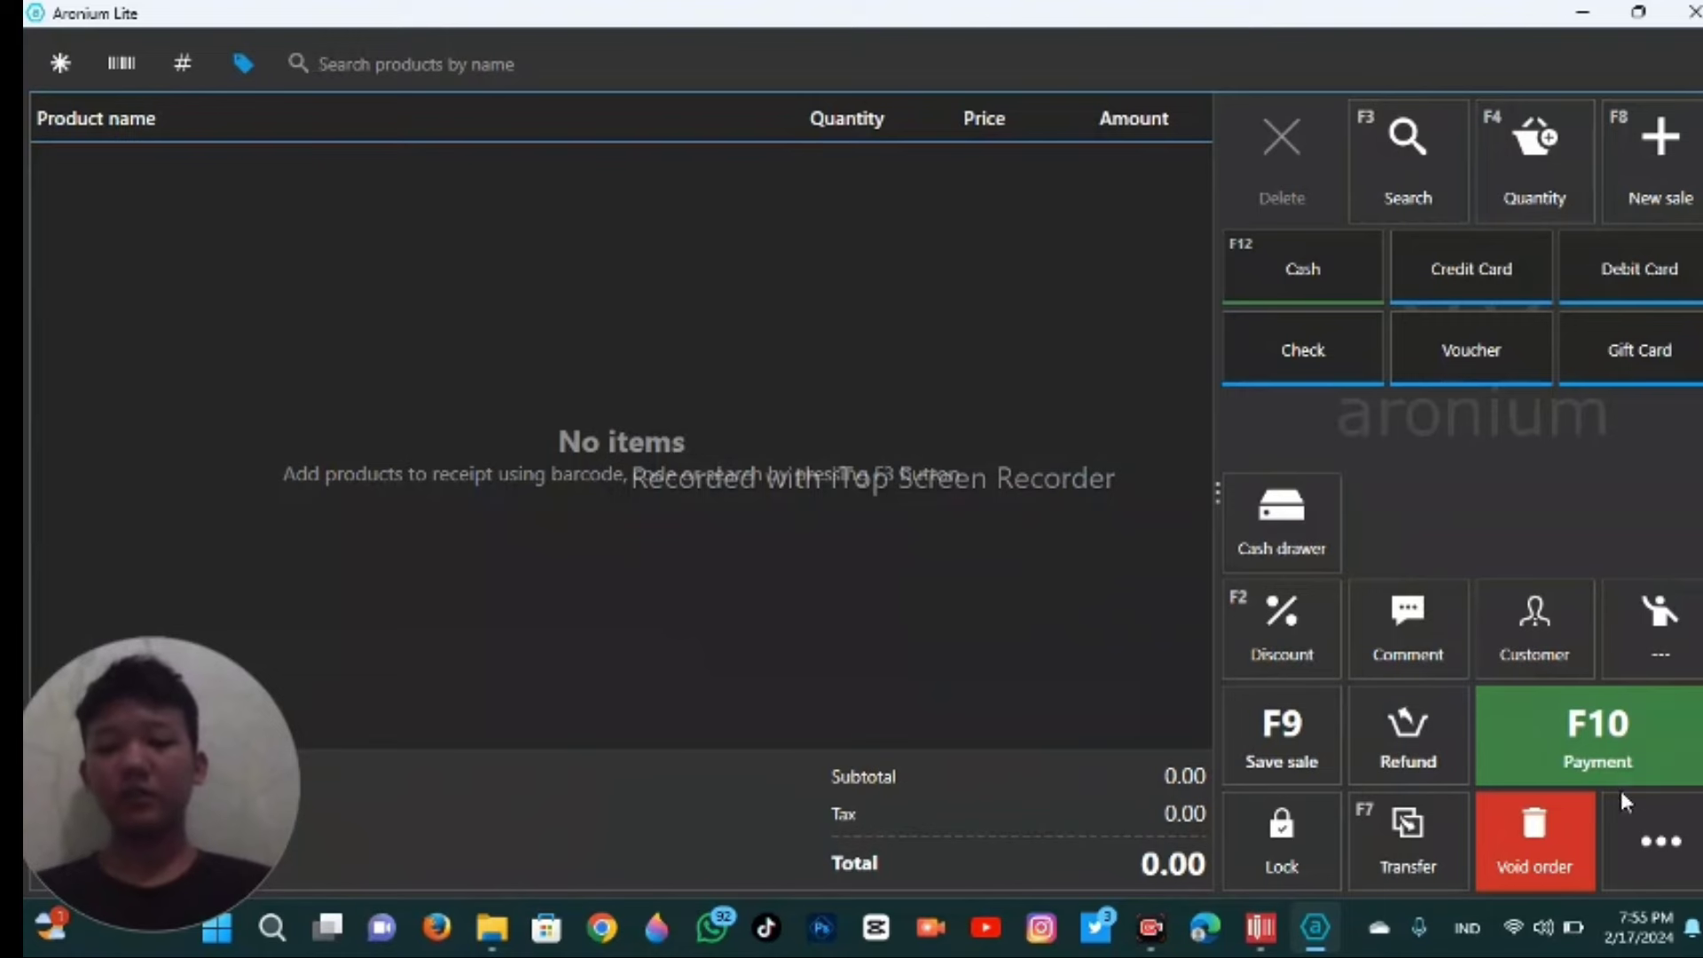
# - Go to Management › Products and start a blank New product form (code 2)
pyautogui.click(1667, 829)
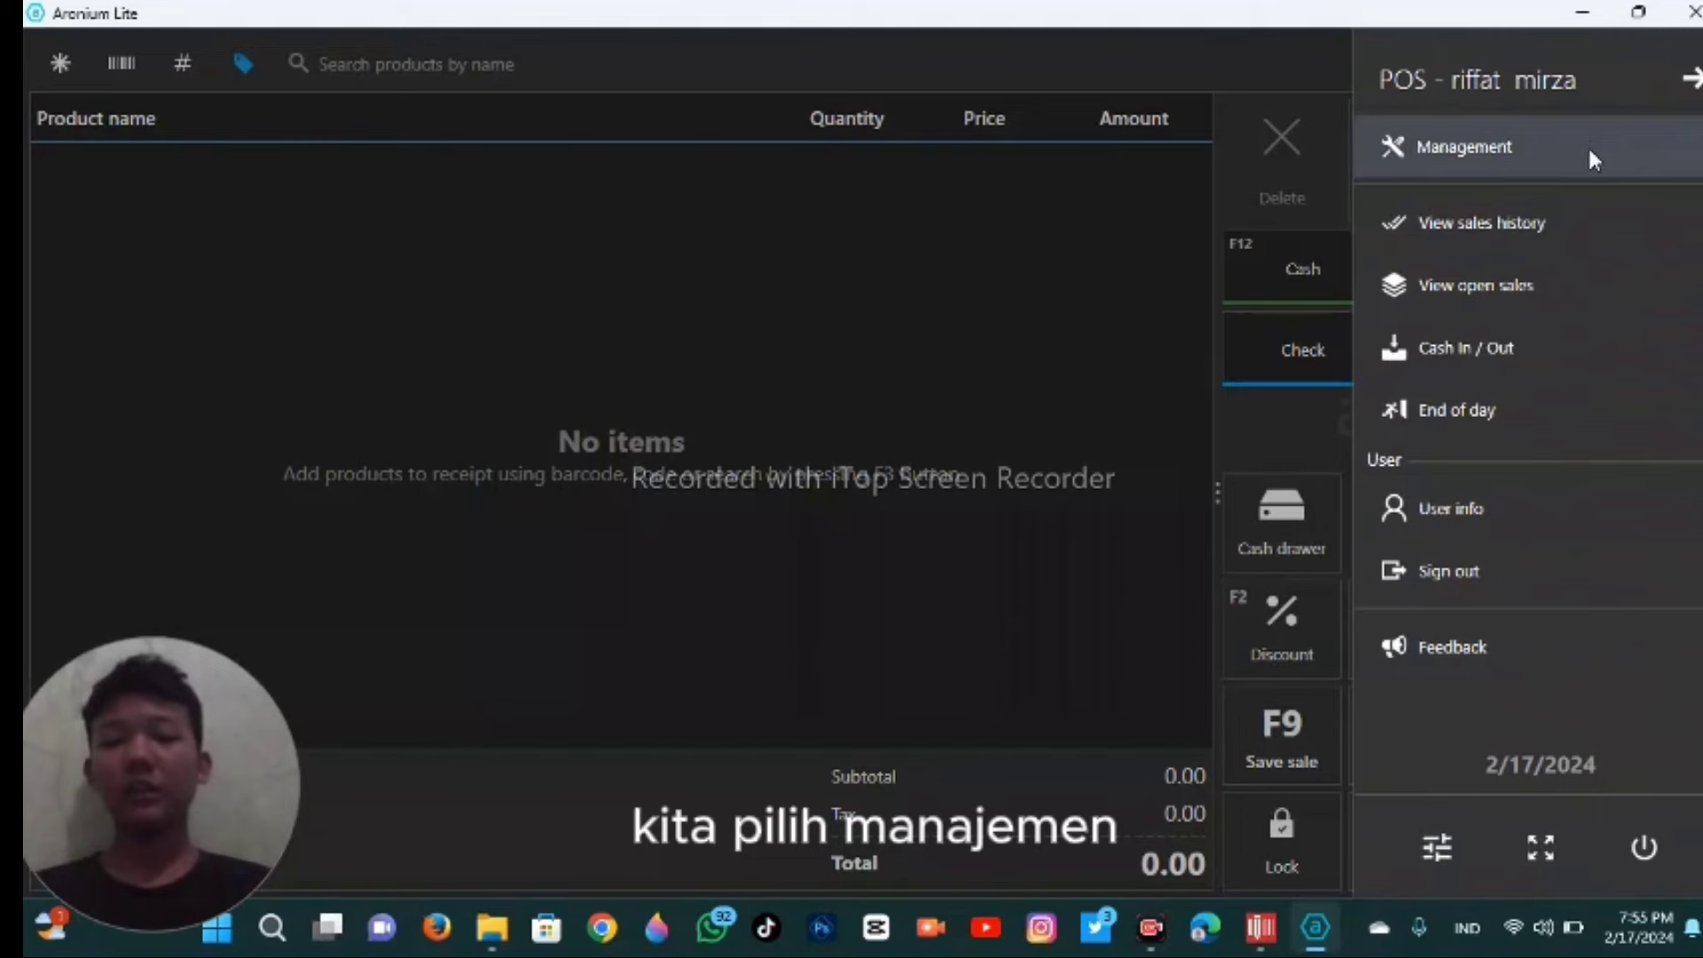
pyautogui.click(1587, 145)
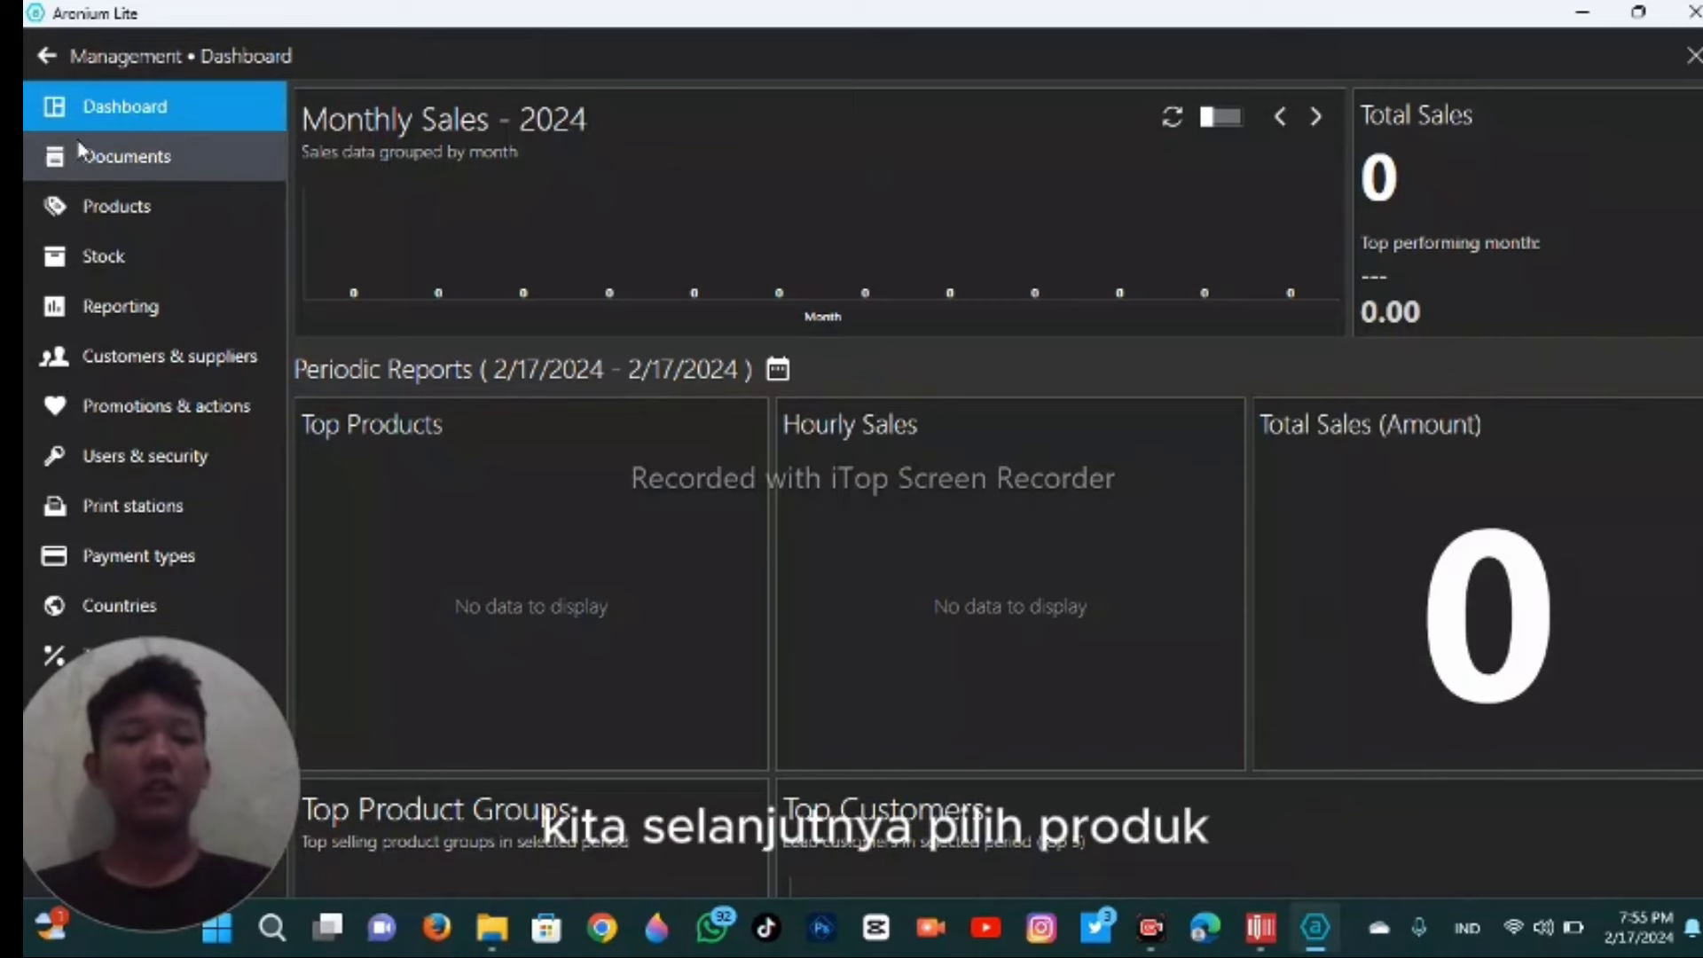
pyautogui.click(144, 203)
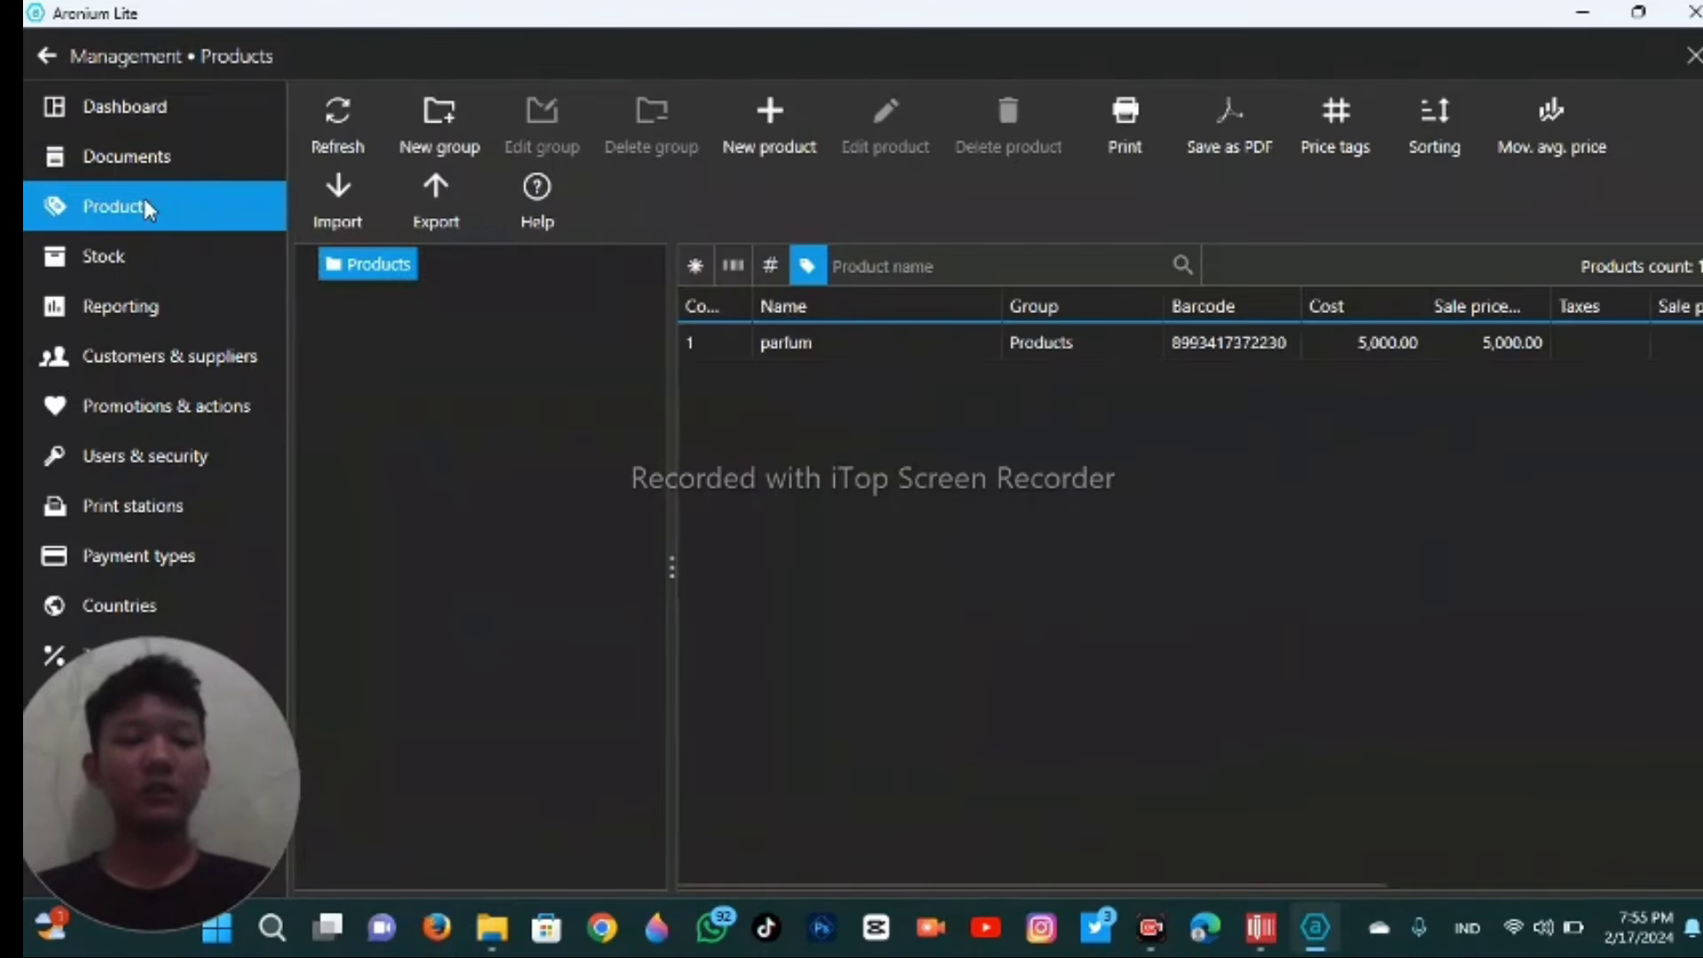
pyautogui.click(781, 138)
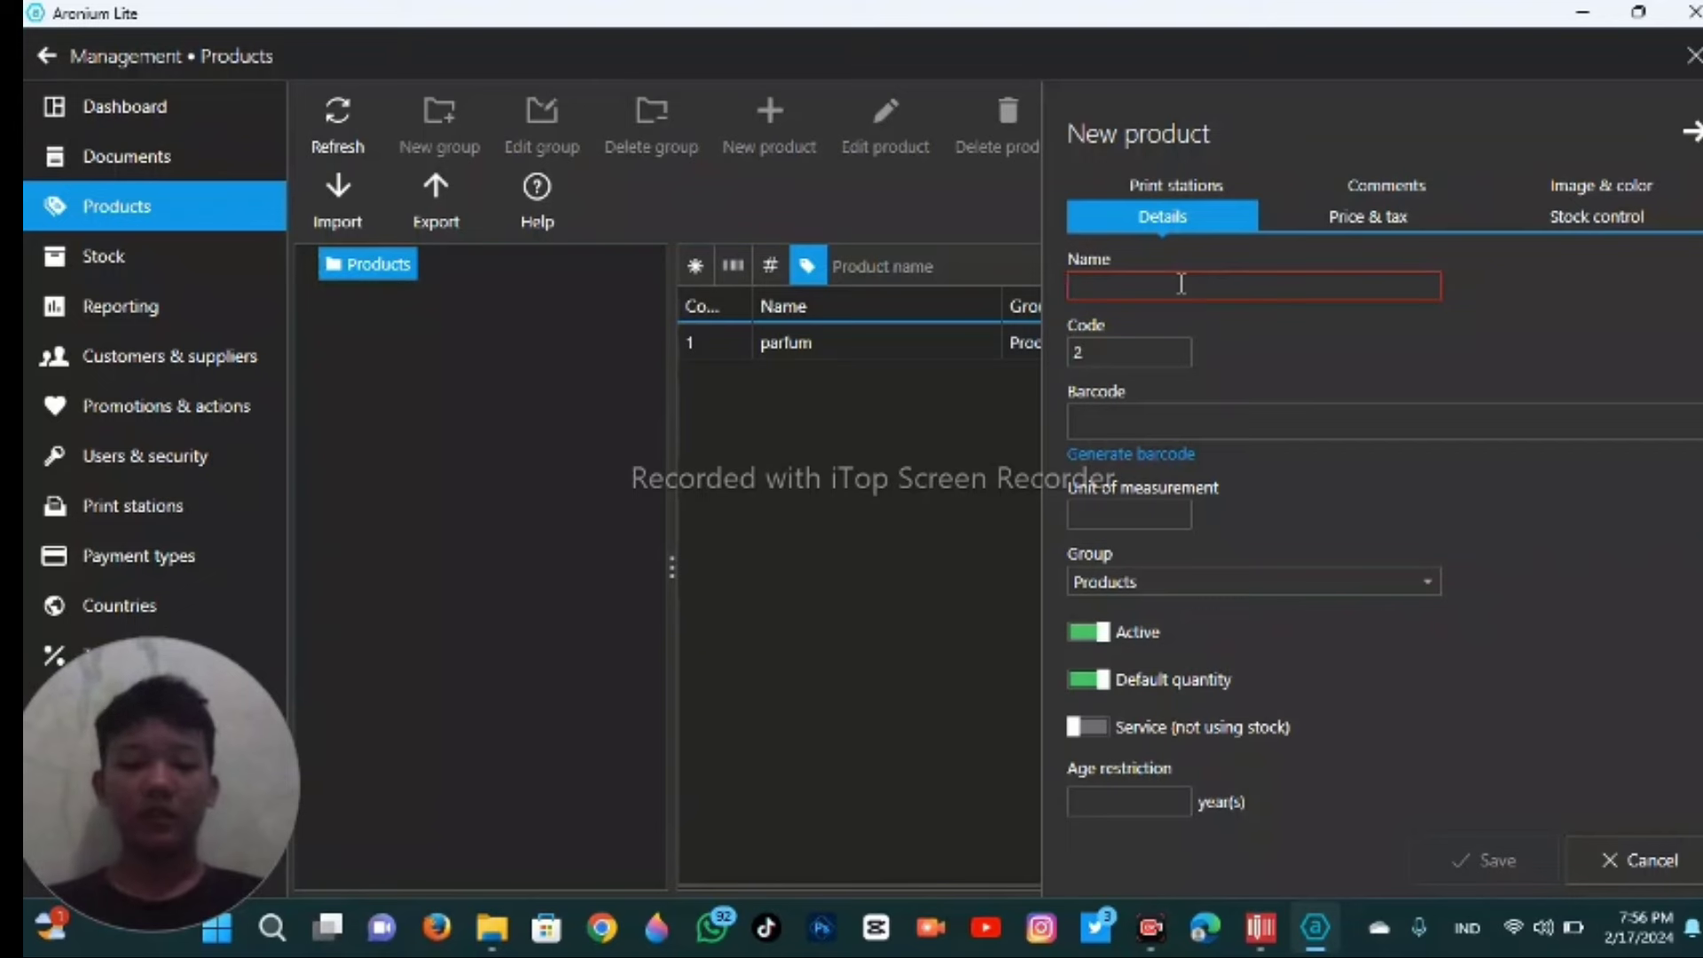
pyautogui.write('powe')
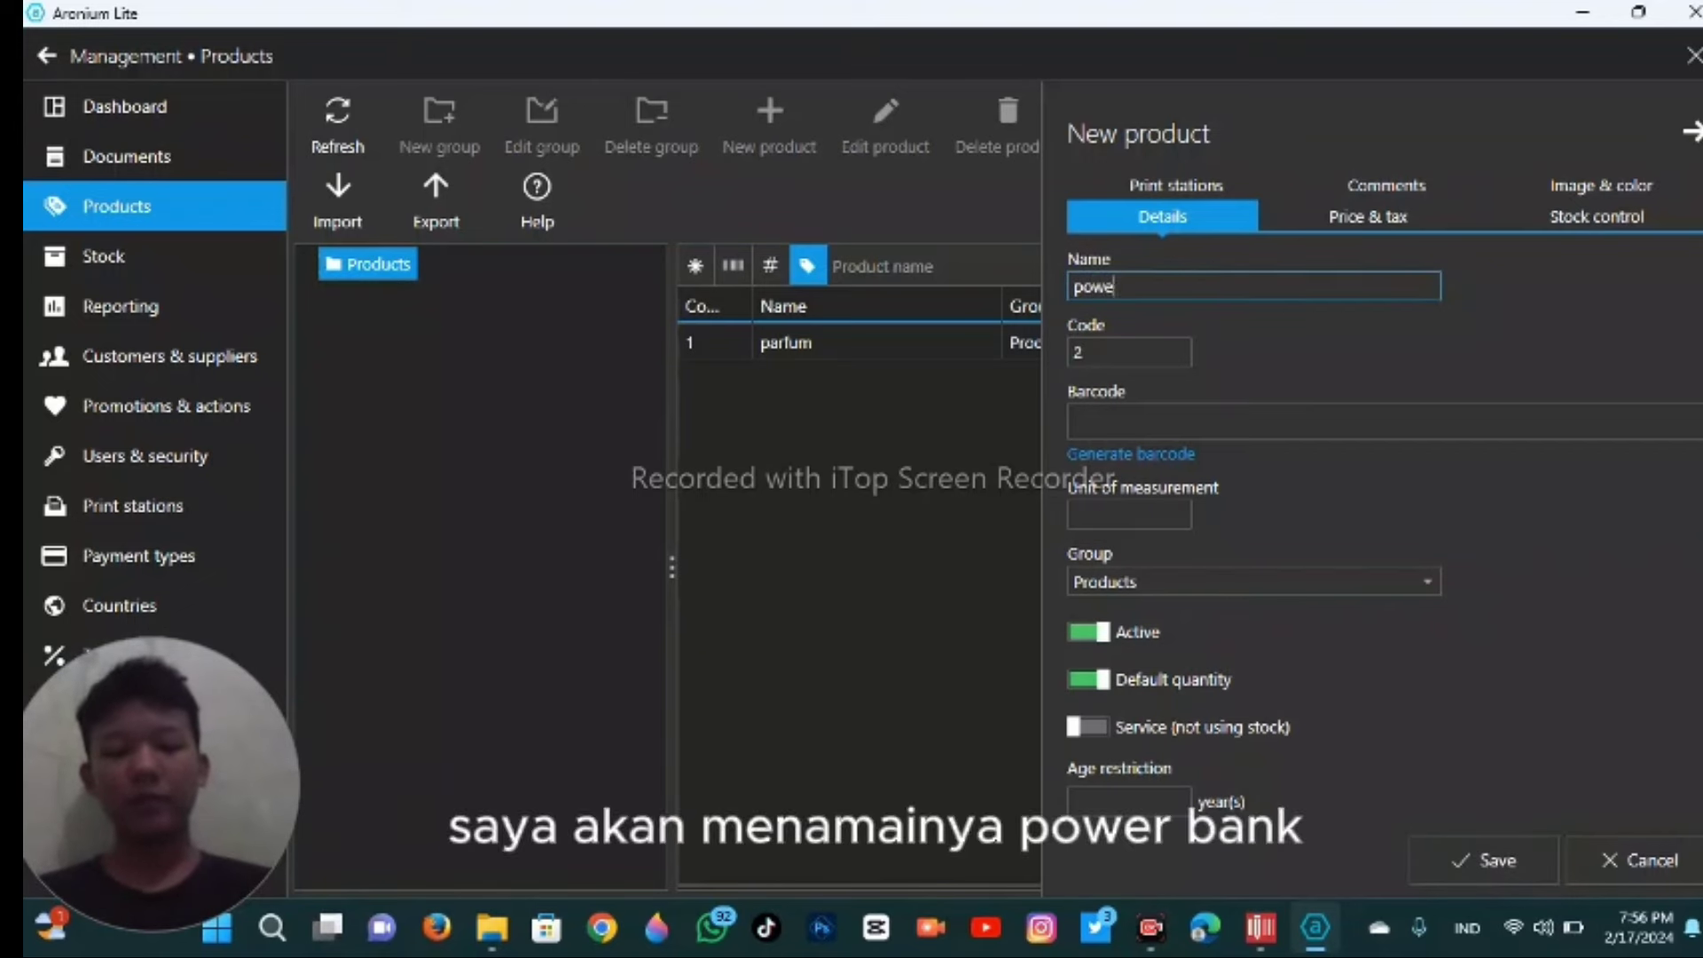
pyautogui.write('rbank')
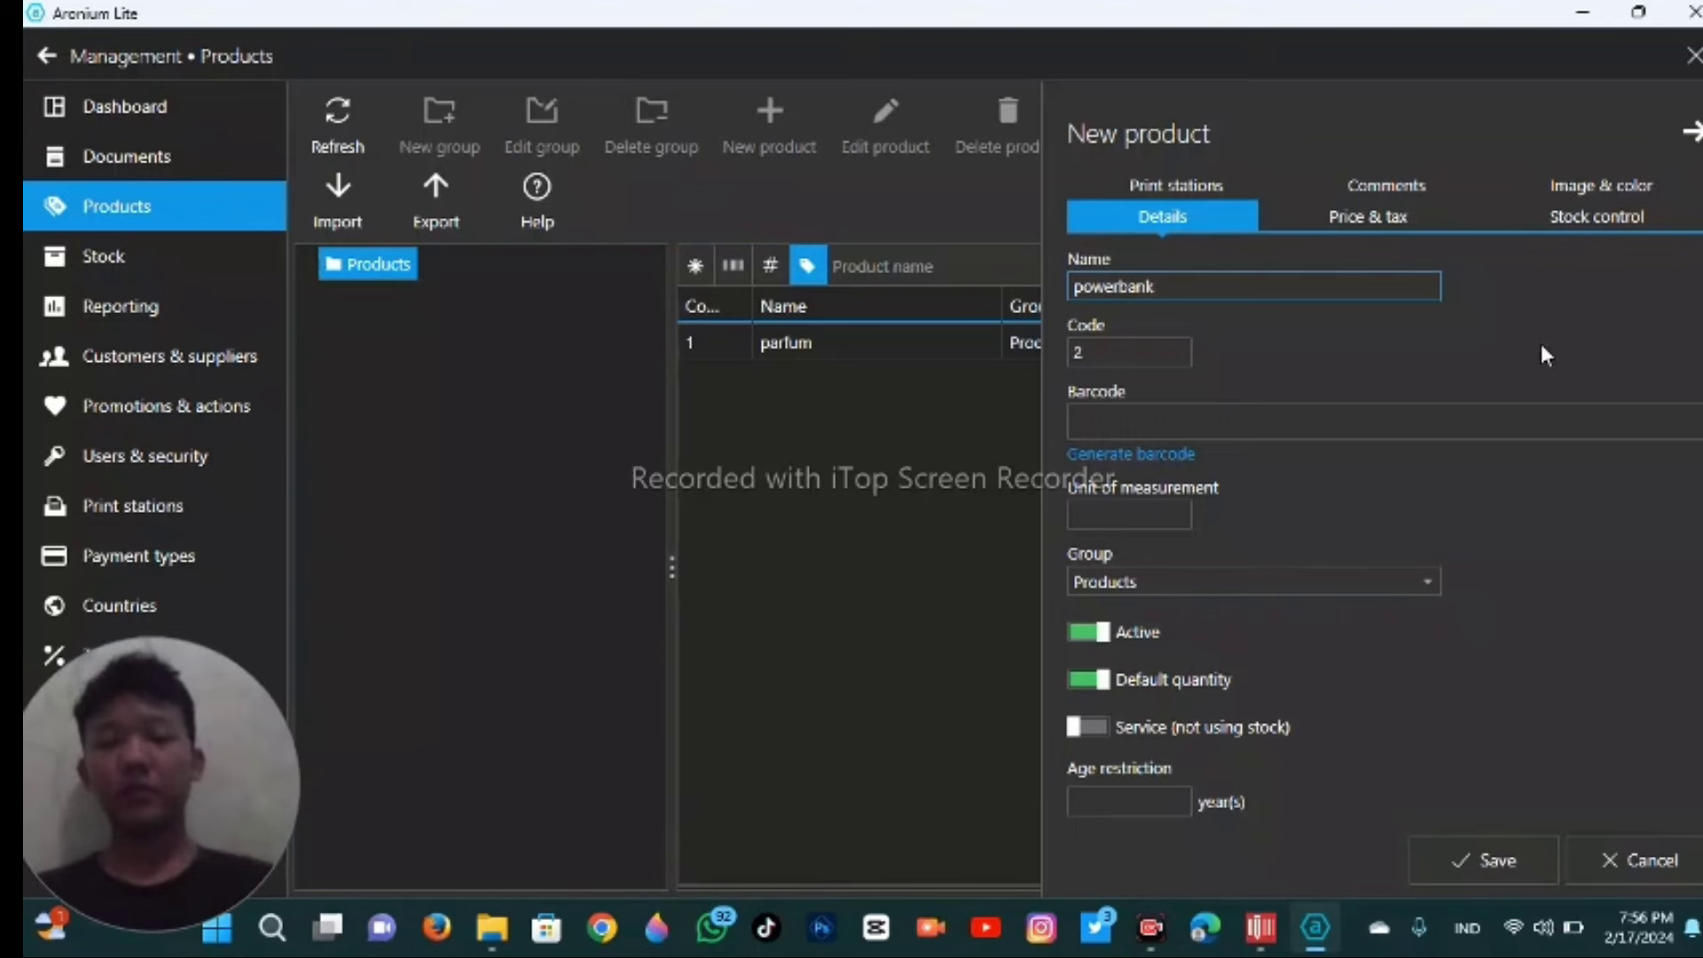
pyautogui.click(1466, 420)
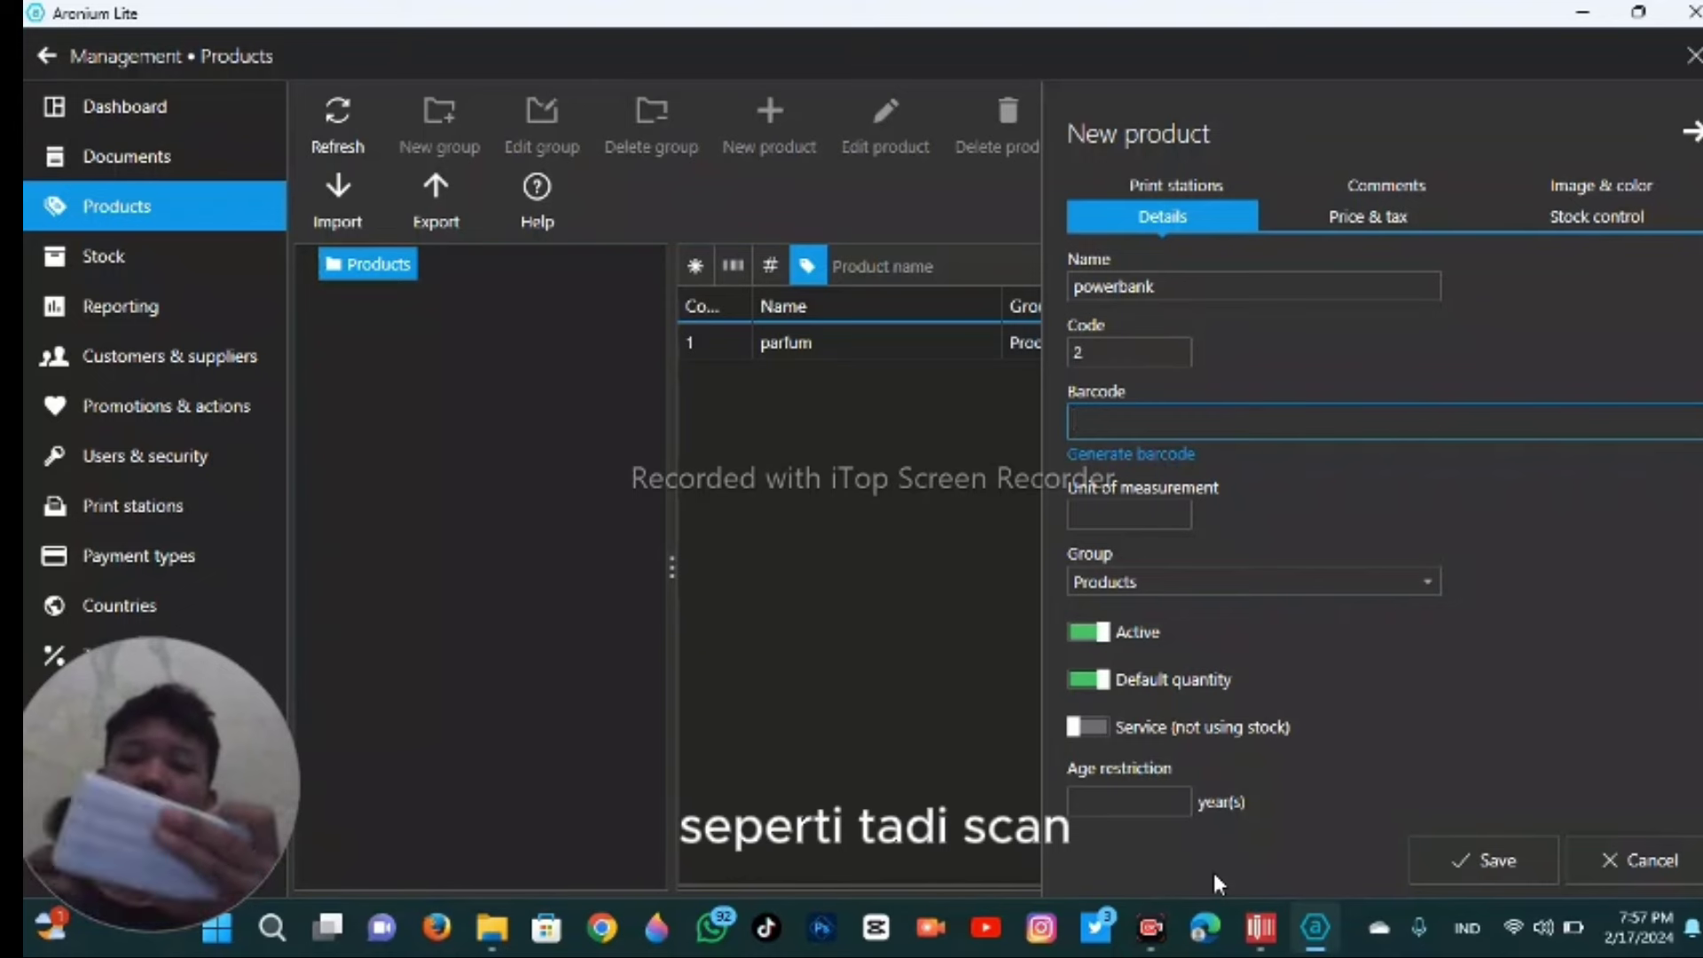
pyautogui.write('8994873000200')
pyautogui.press('Return')
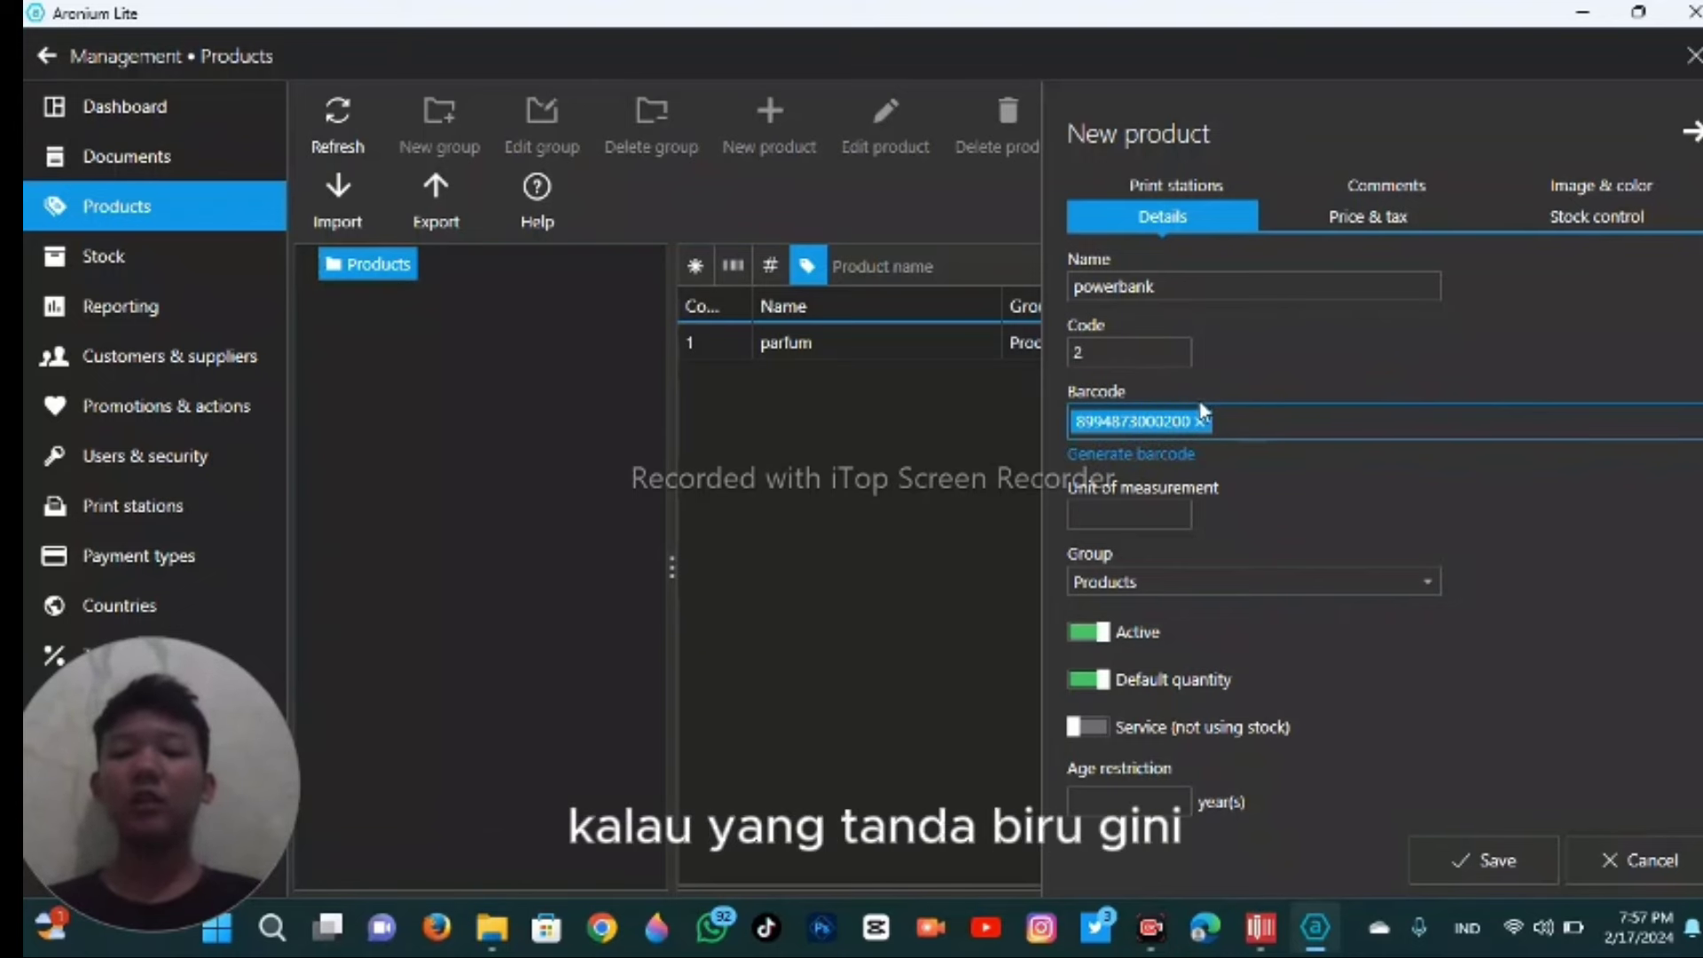
# - Set the unit to pcs and the cost to 10000, then save the powerbank product
pyautogui.click(1130, 510)
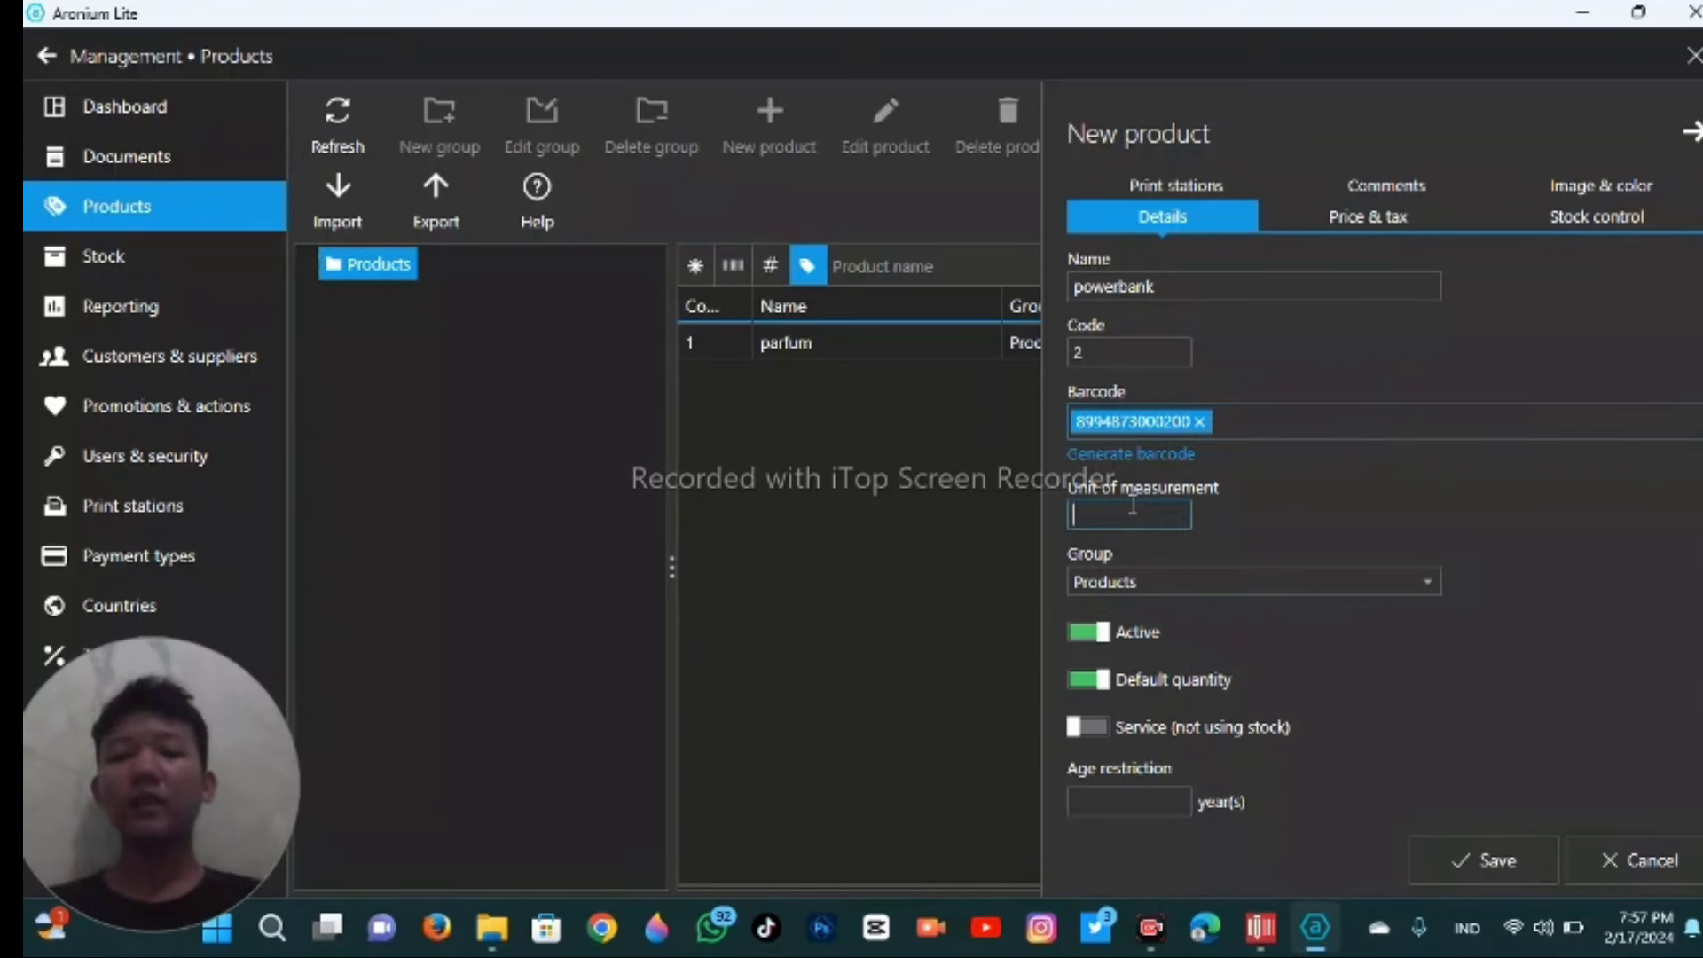
pyautogui.write('P')
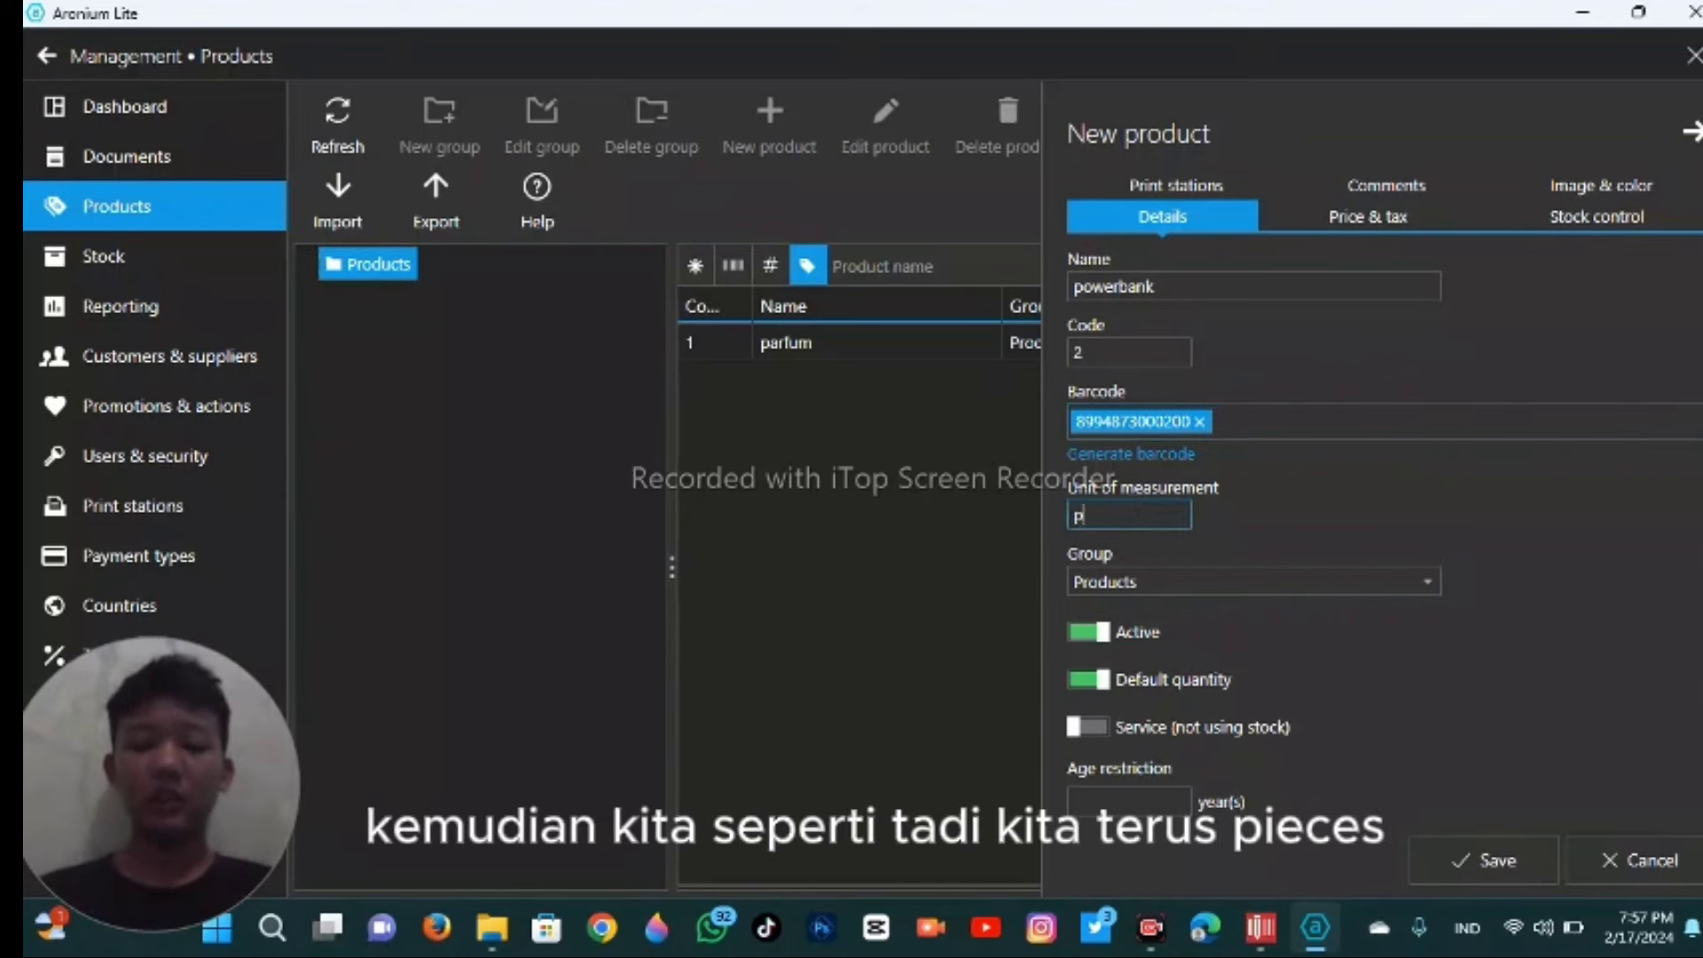
pyautogui.click(1357, 222)
pyautogui.click(1127, 356)
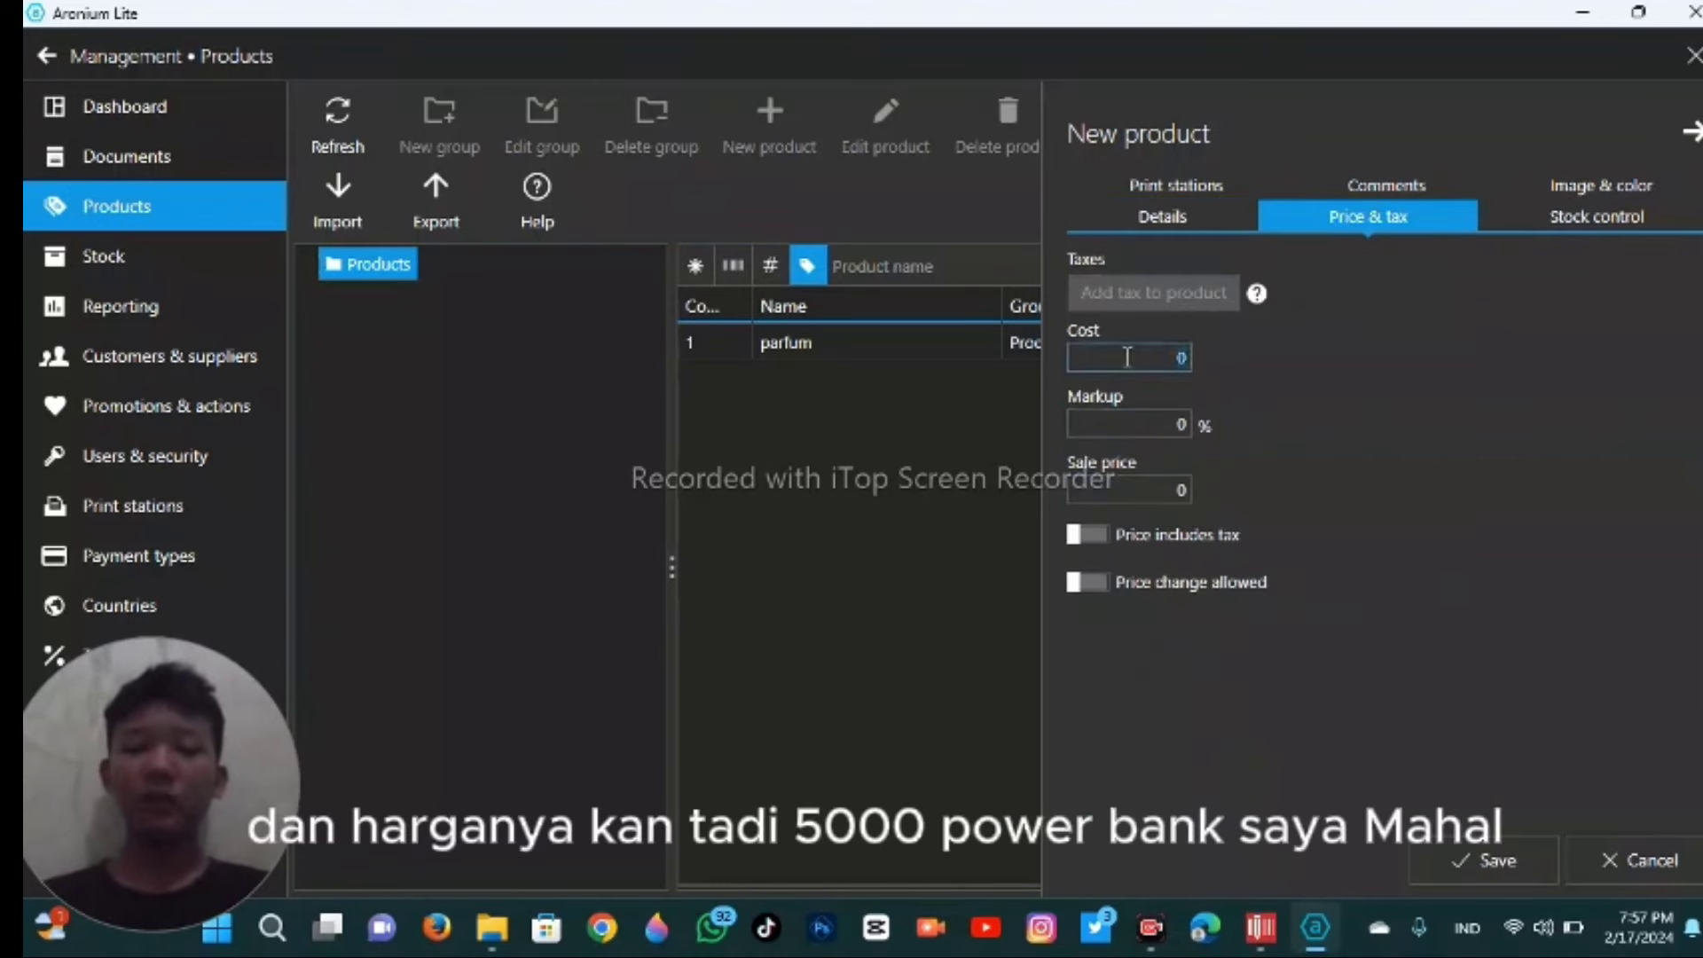
pyautogui.press('BackSpace')
pyautogui.write('100')
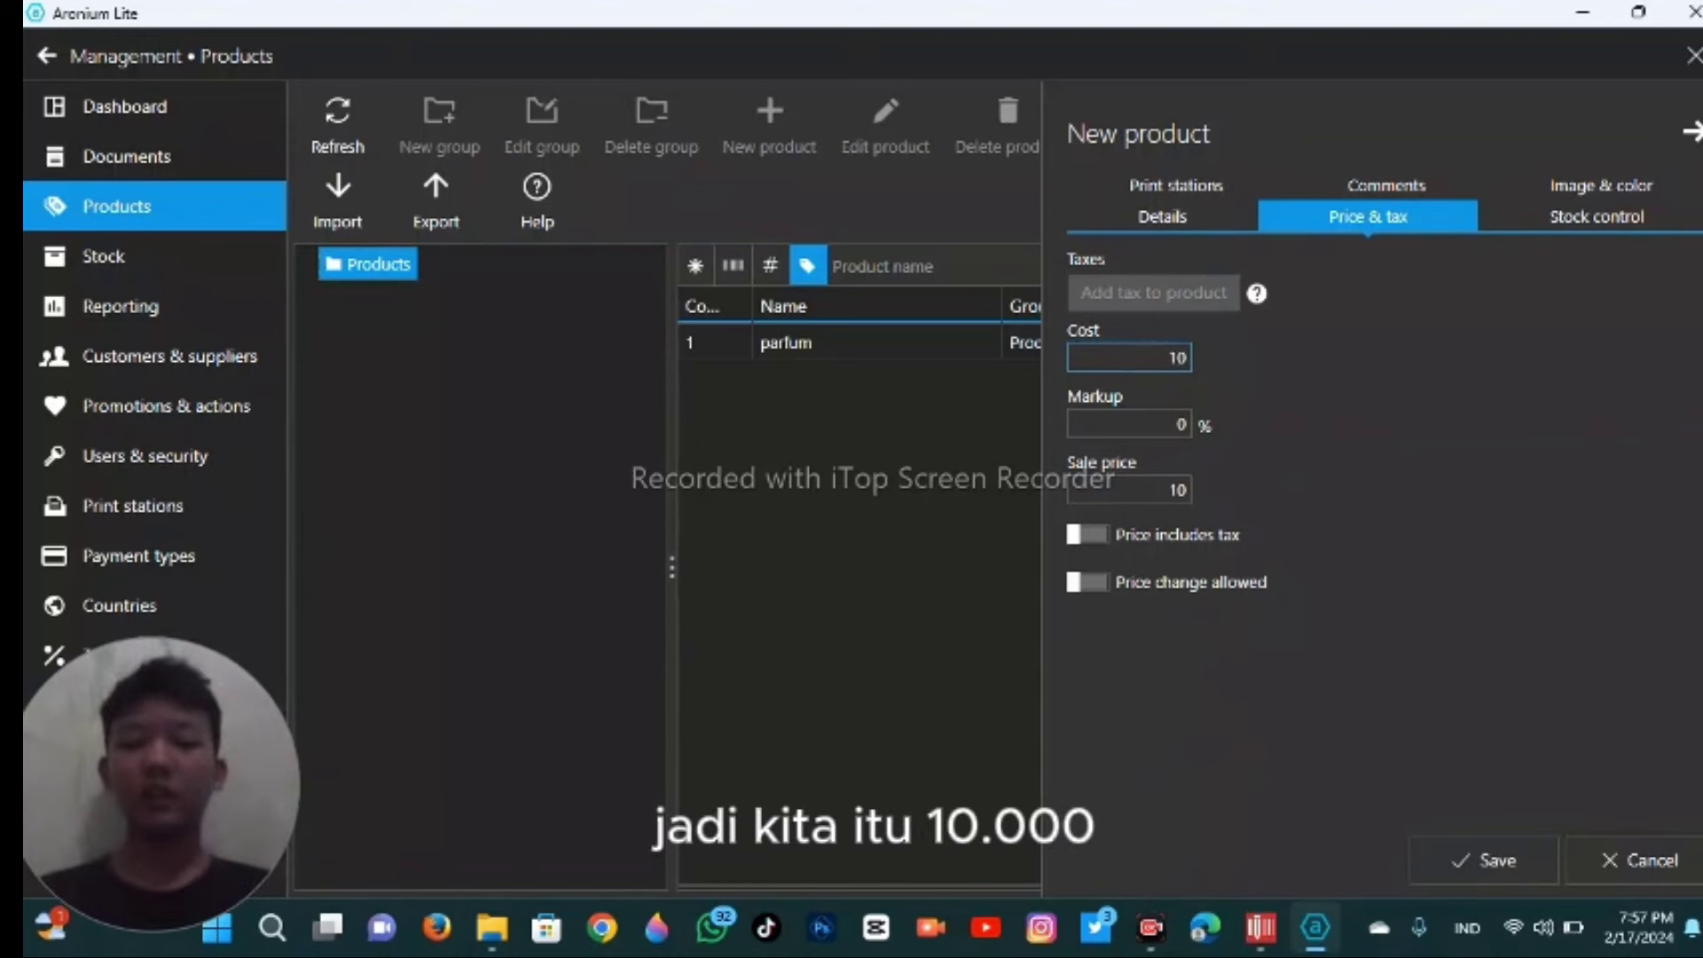
pyautogui.write('00')
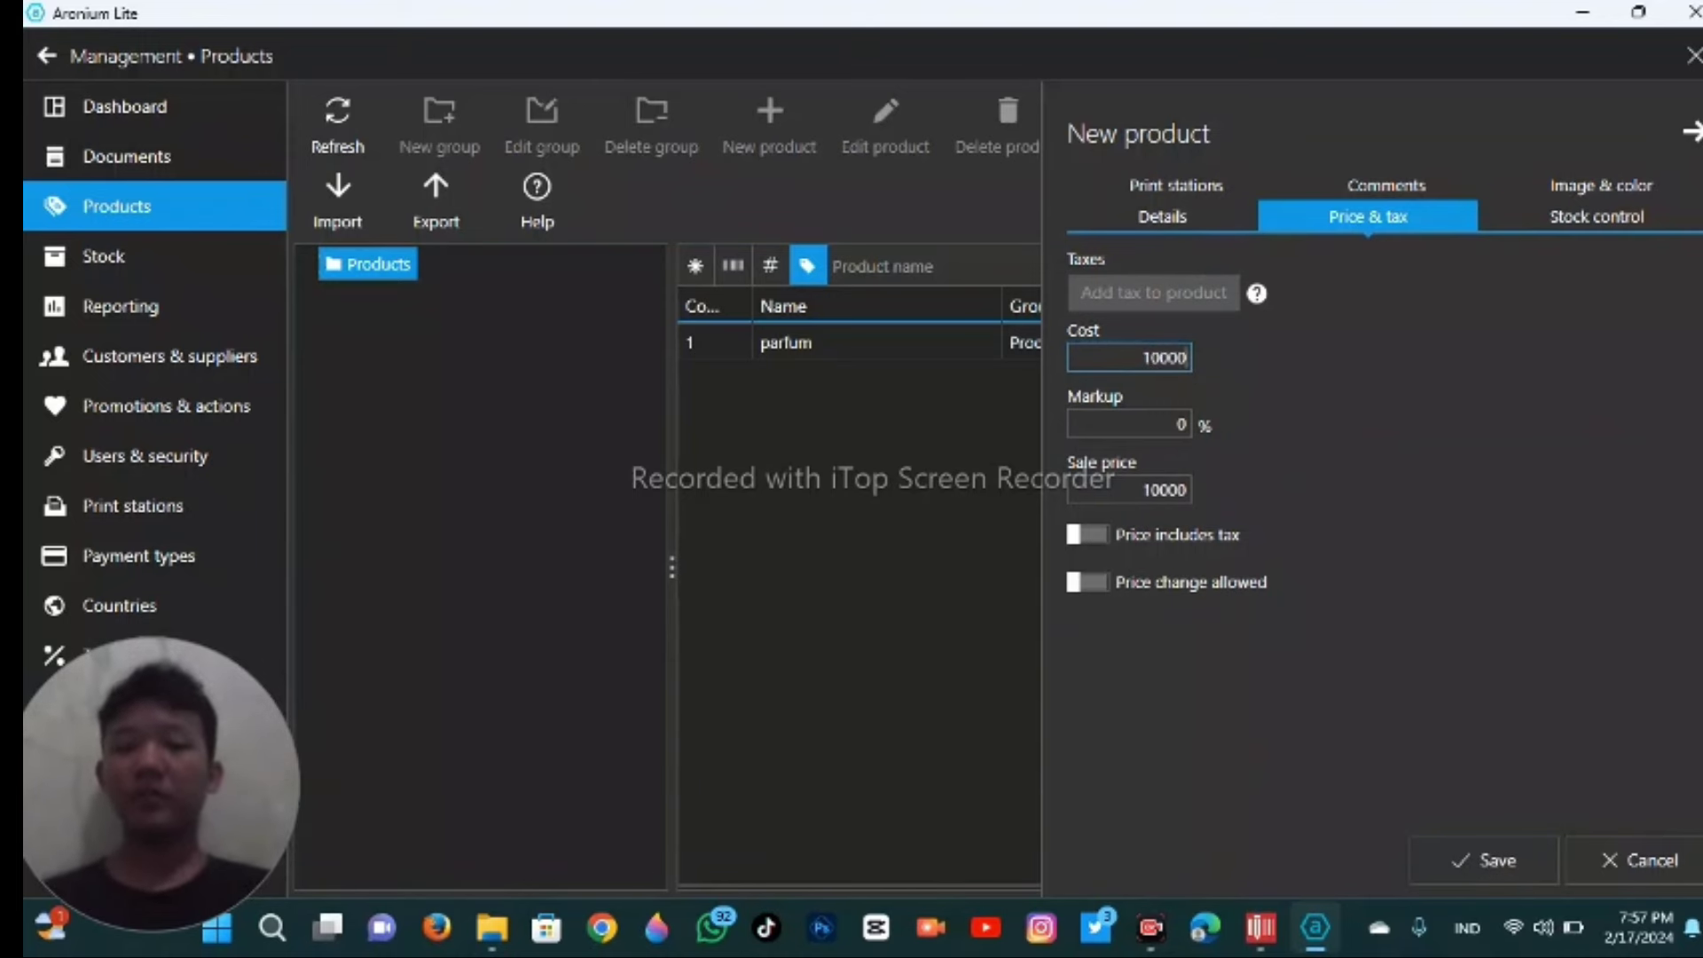
pyautogui.press('Return')
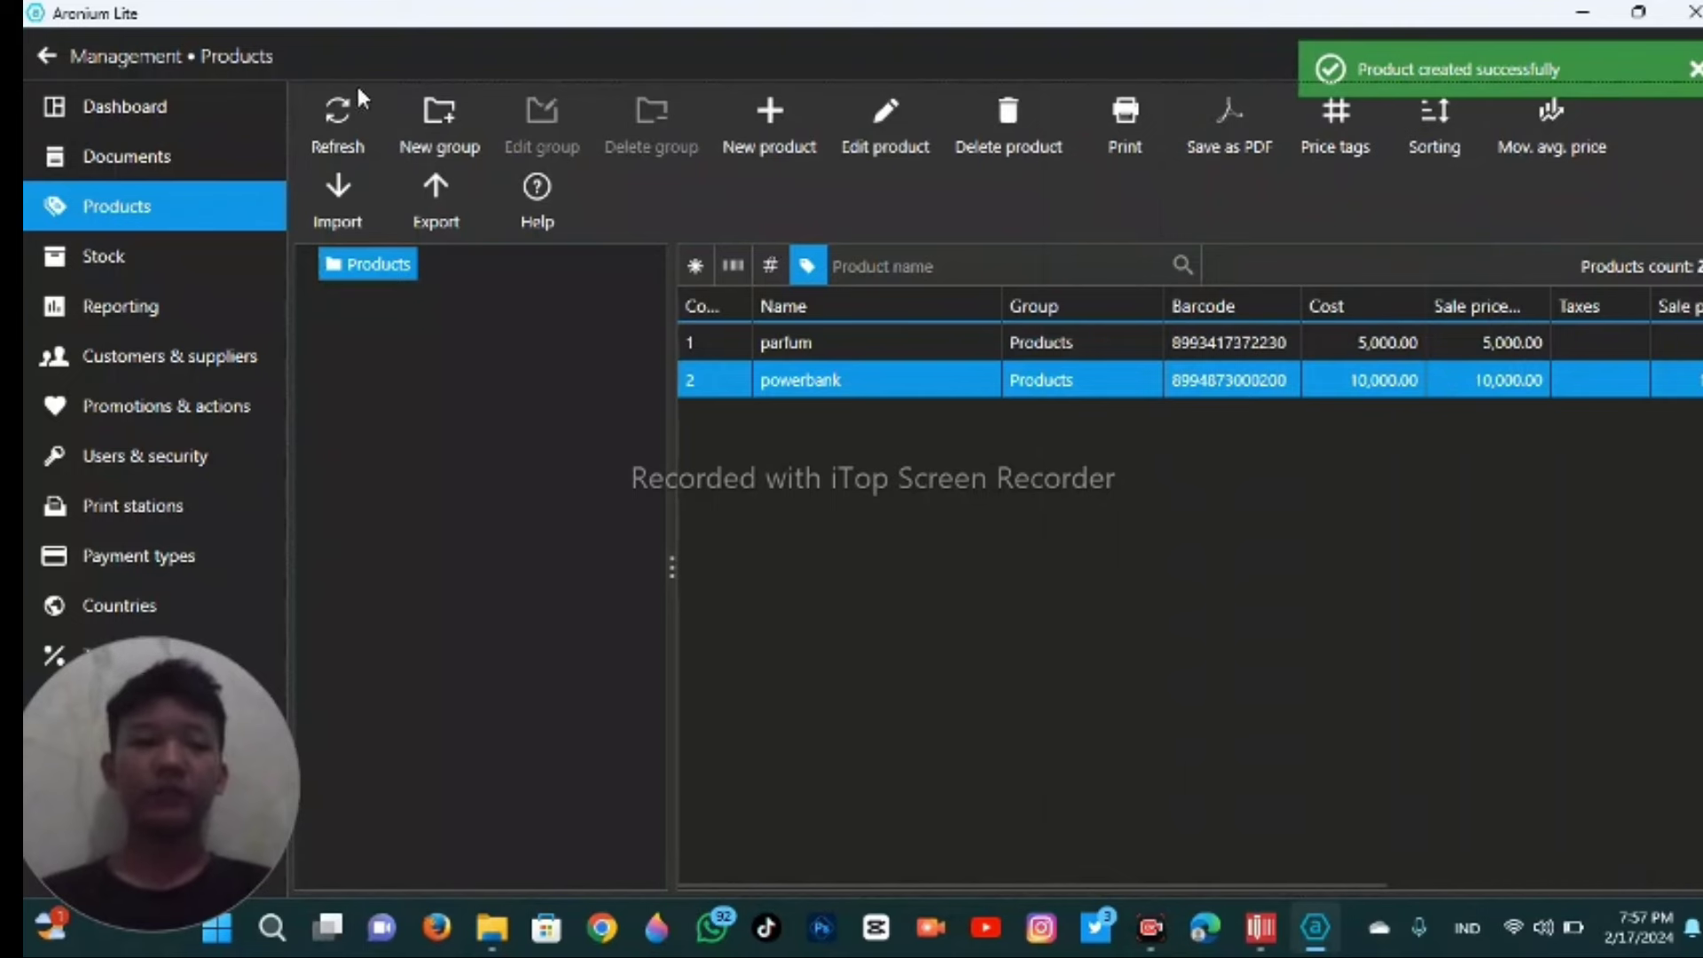
# - Back on the sales screen, scan the powerbank barcode to add it at 10,000.00
pyautogui.click(46, 56)
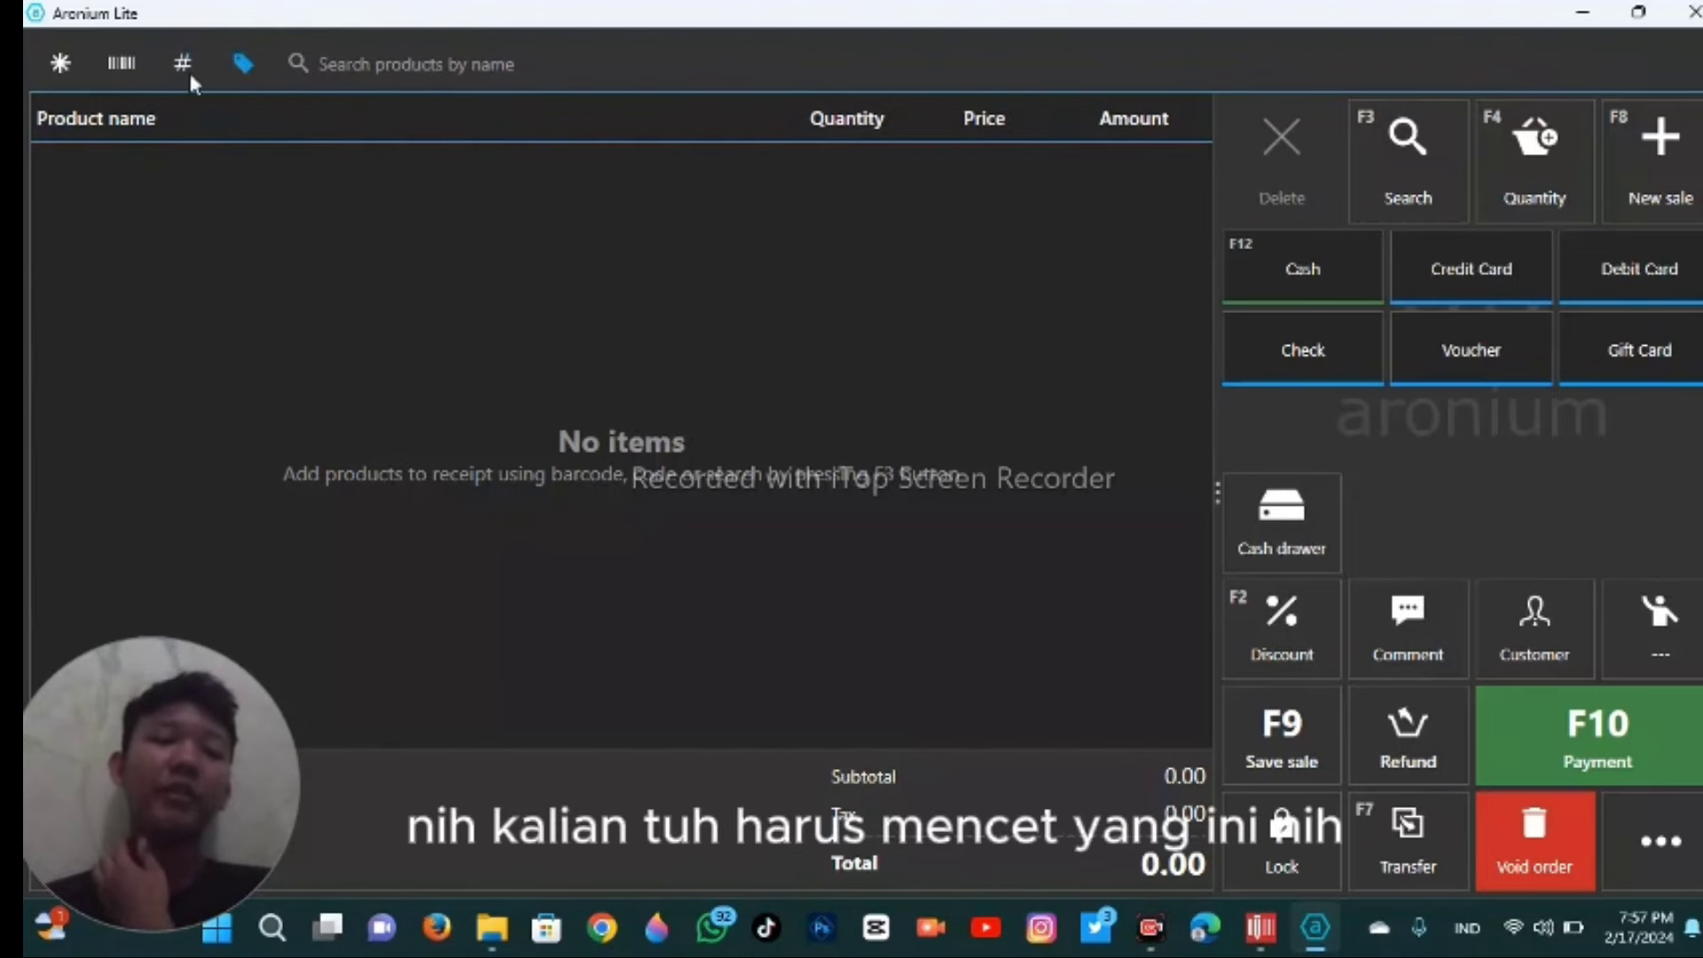
pyautogui.click(113, 74)
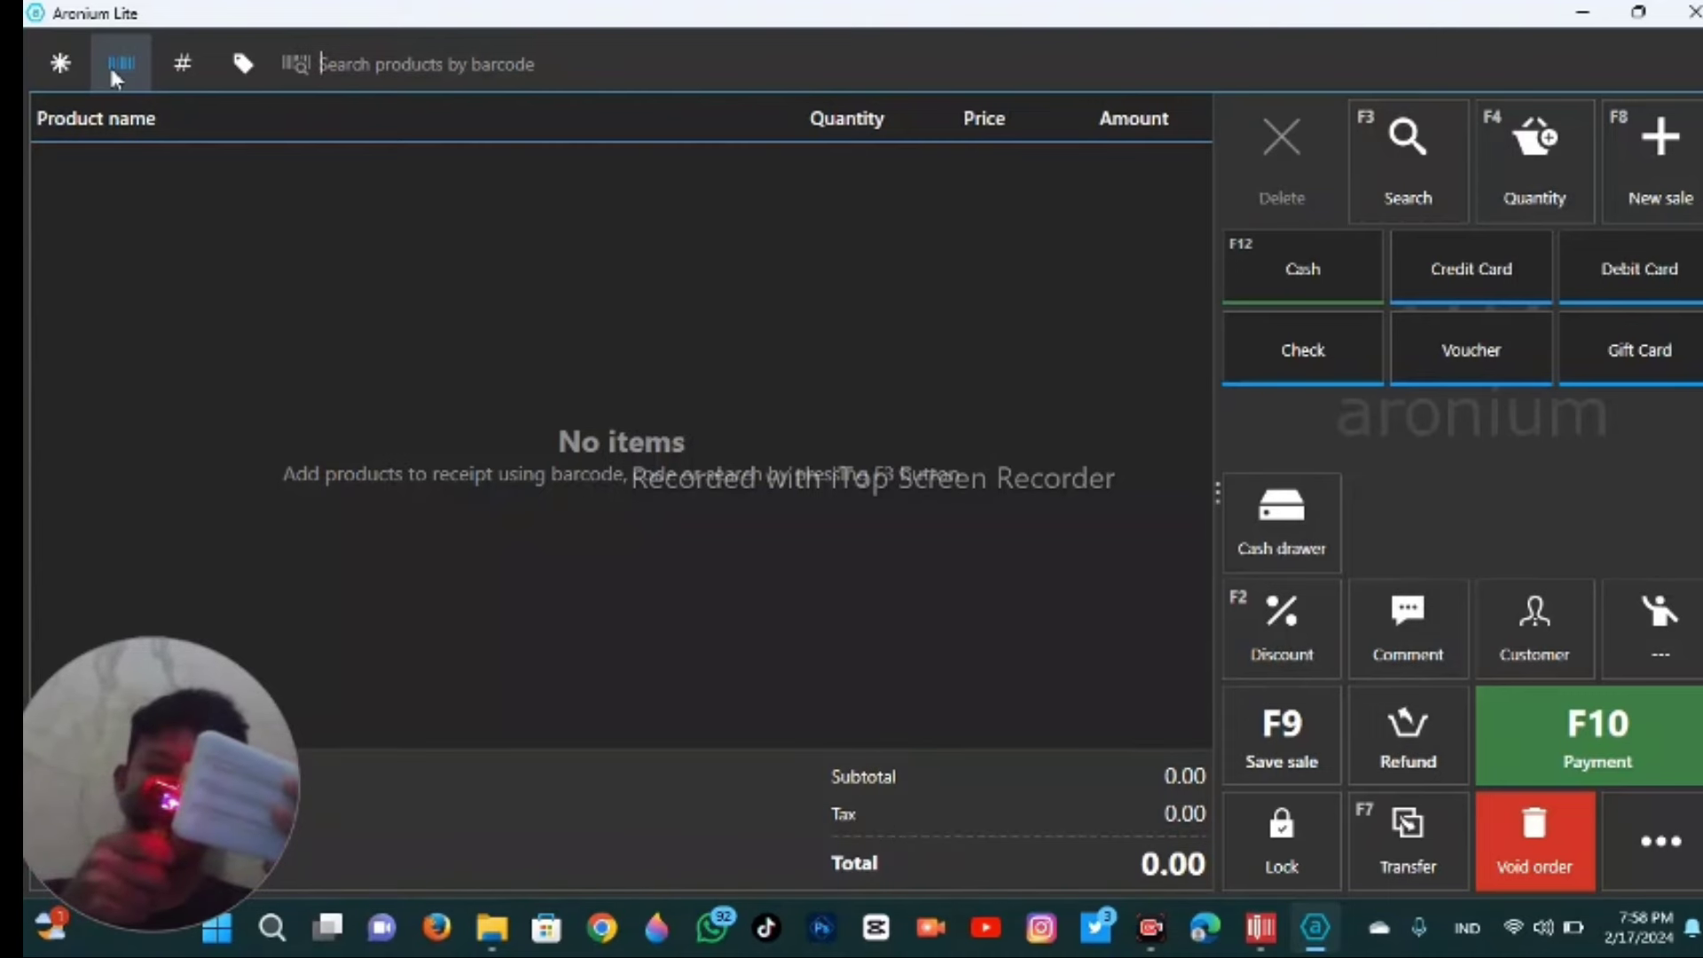
pyautogui.write('8994973000000')
pyautogui.press('Return')
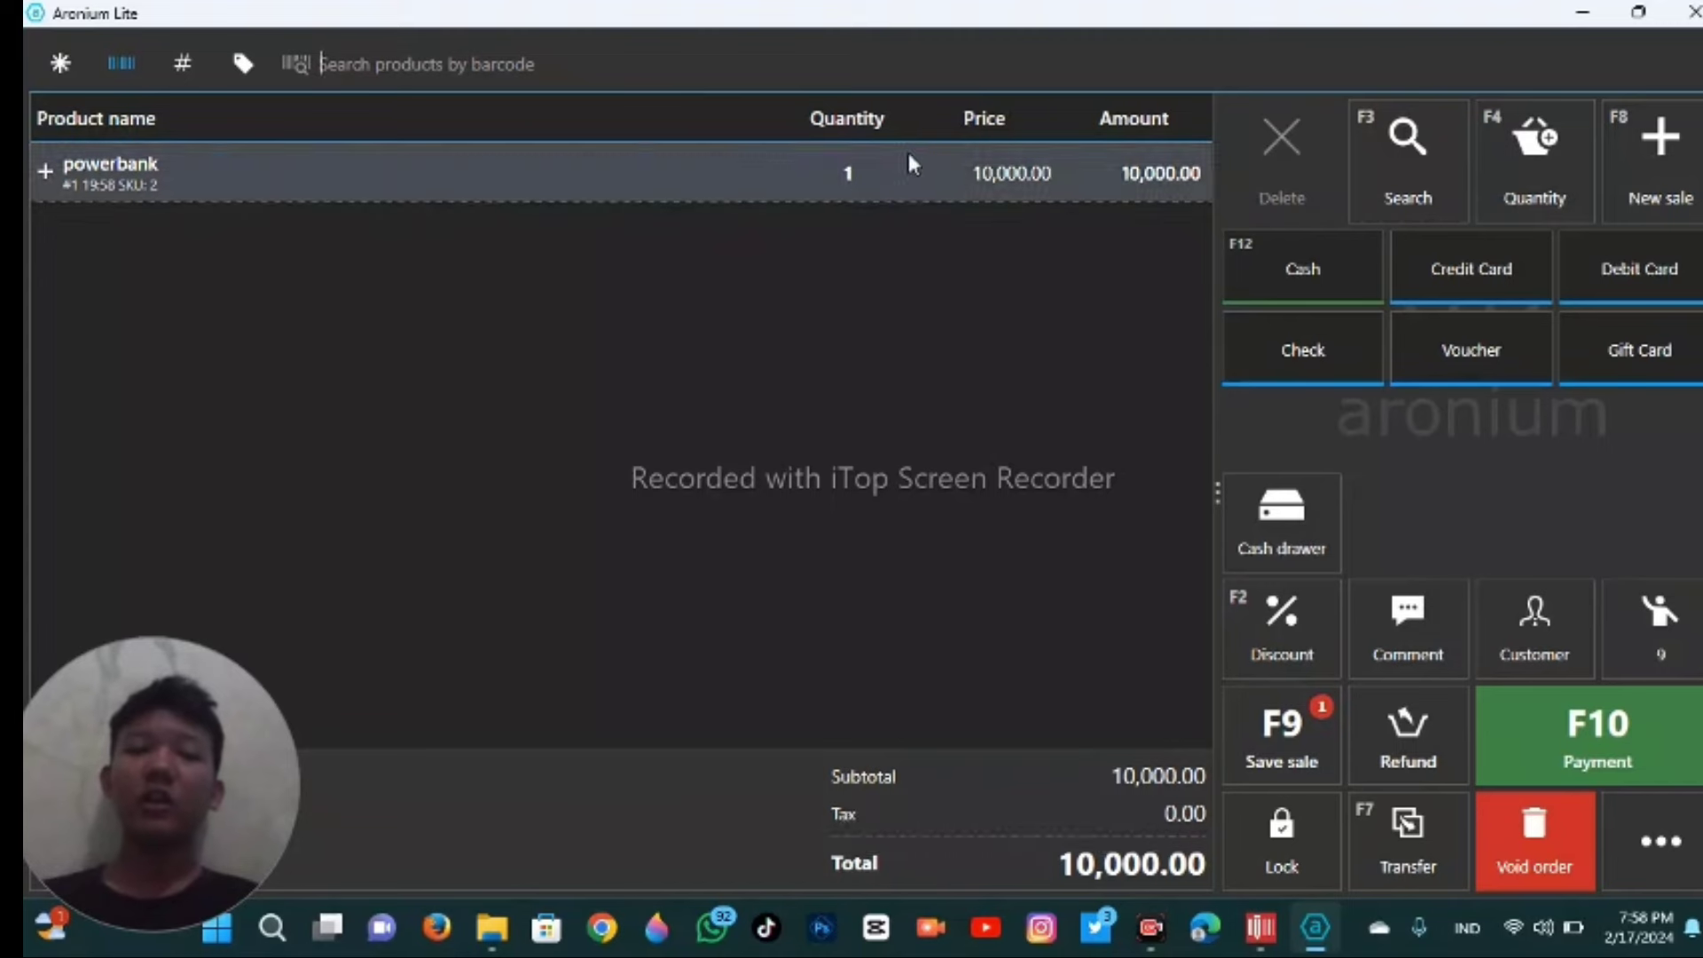
# - Delete the powerbank line from the receipt and void the empty order
pyautogui.click(743, 173)
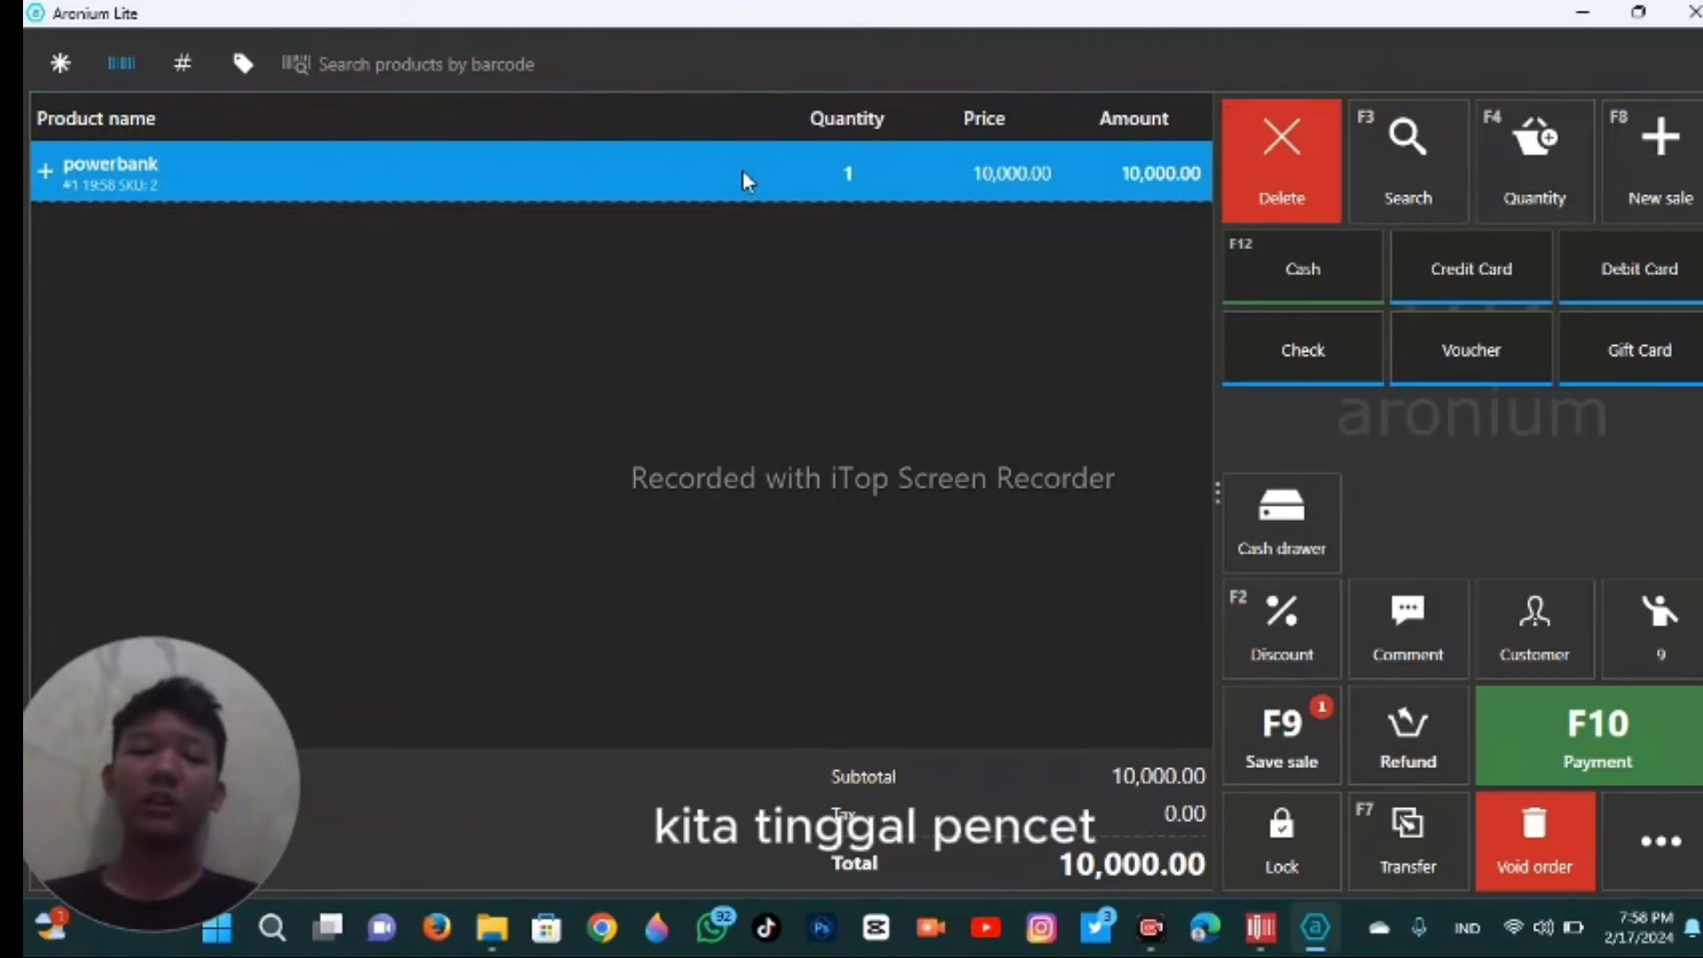
pyautogui.click(1282, 194)
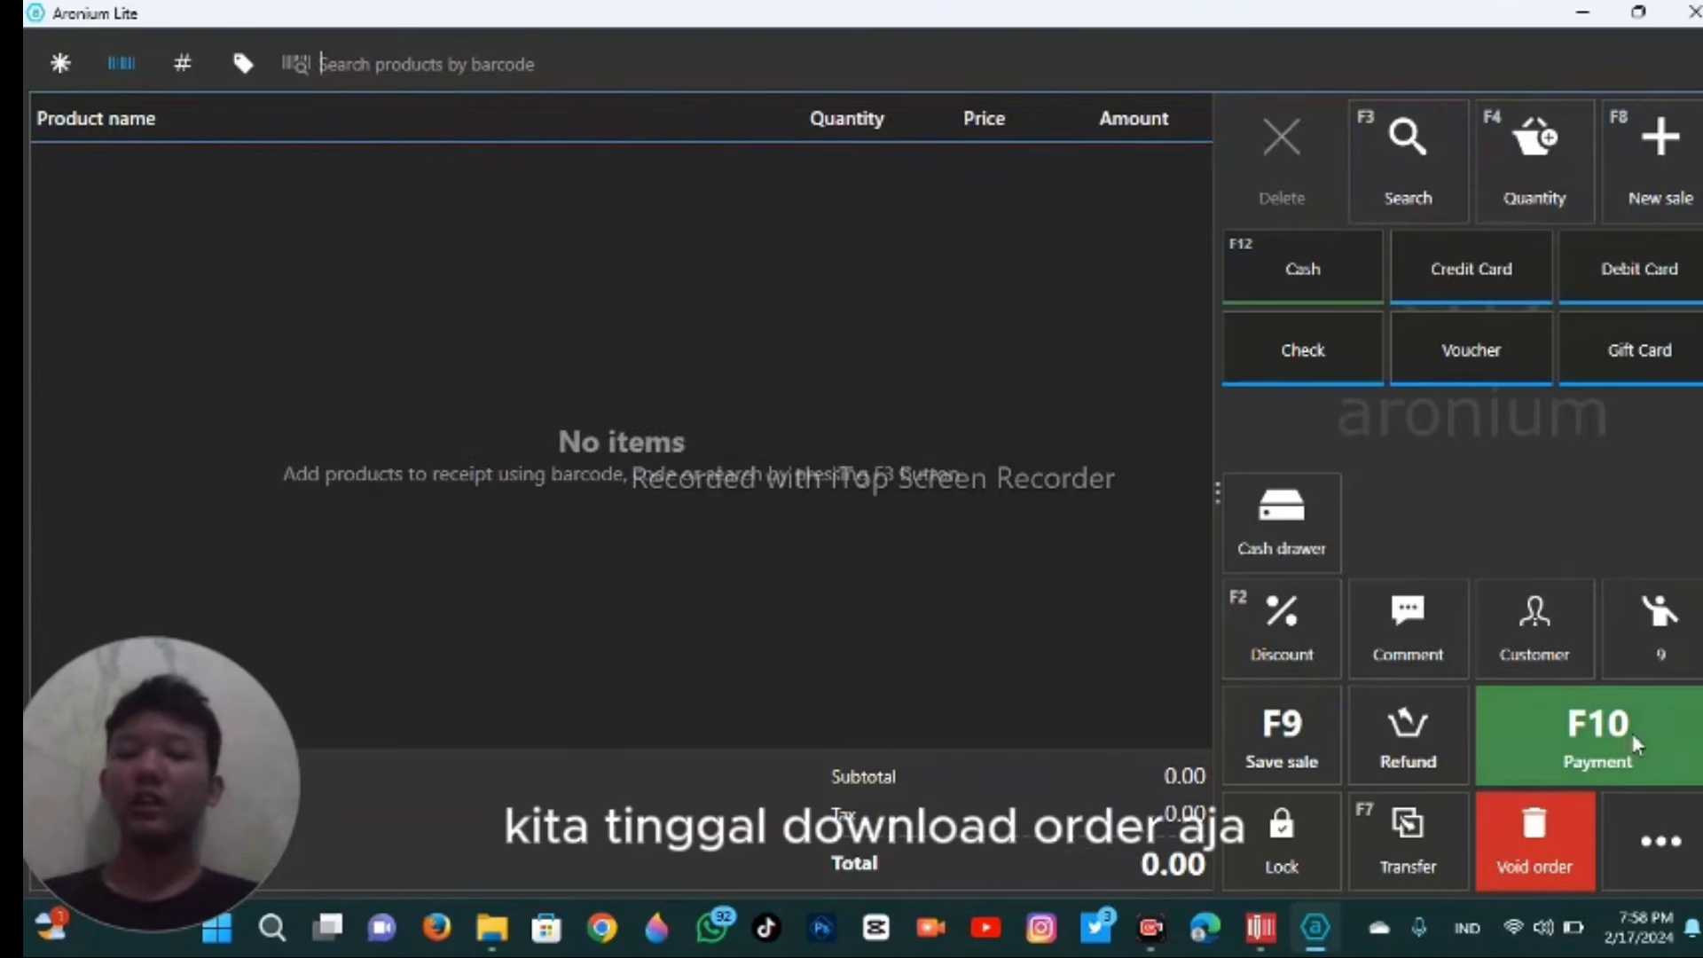
pyautogui.click(1544, 806)
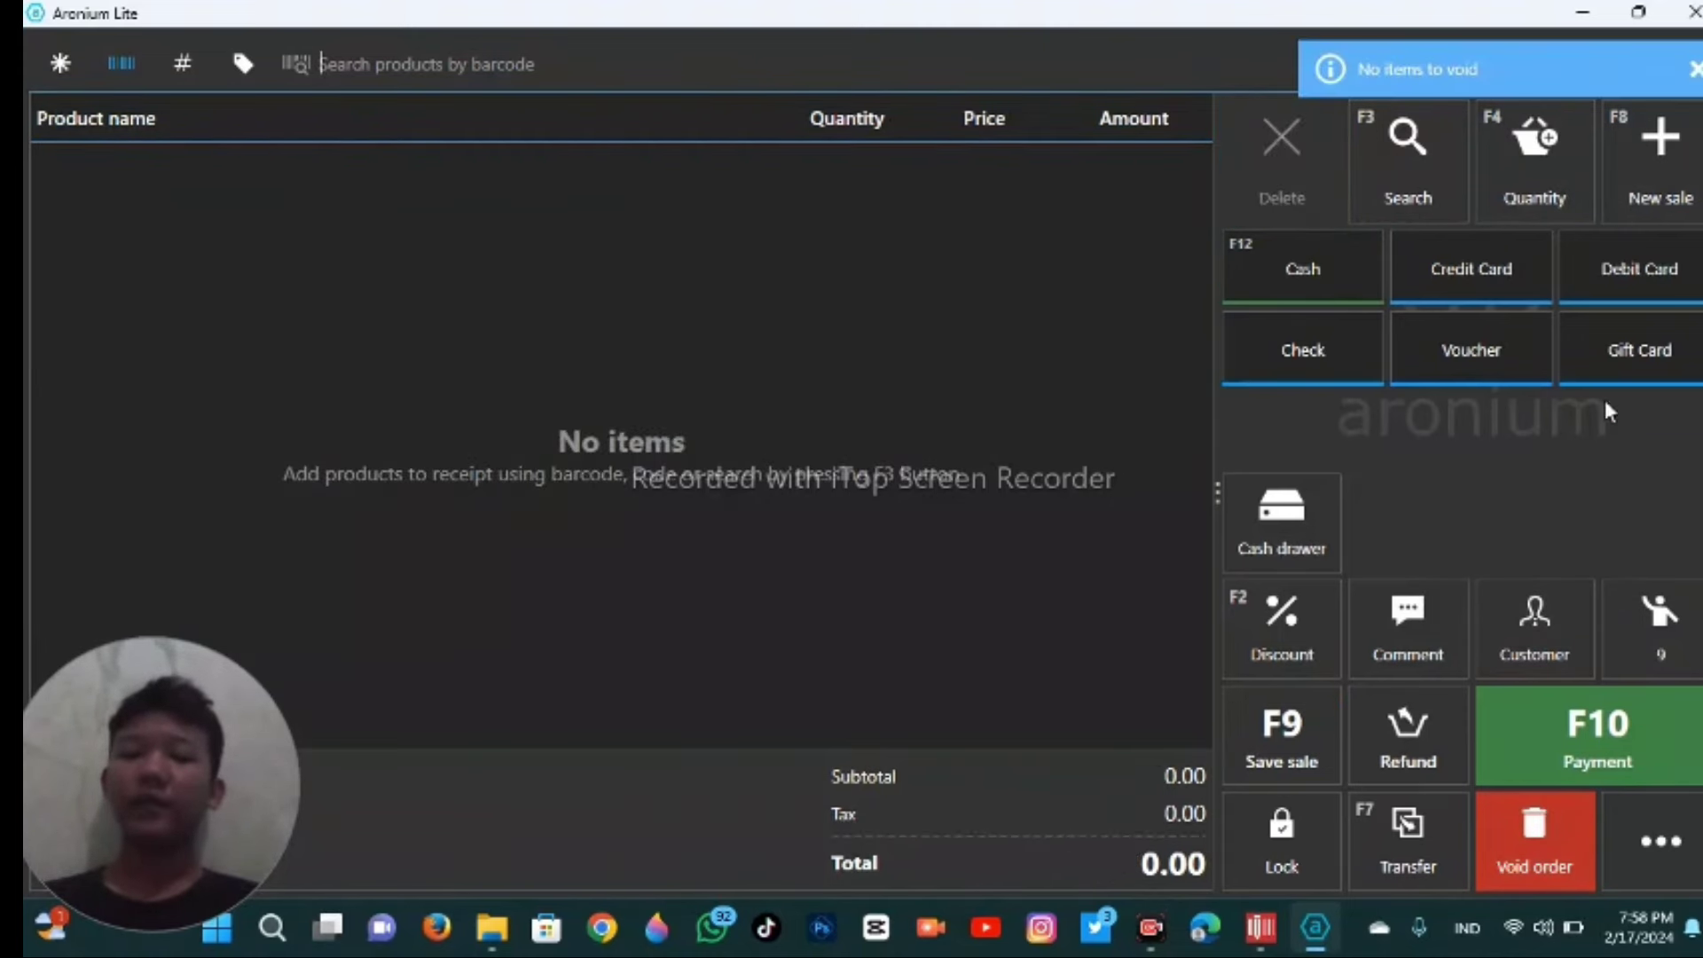